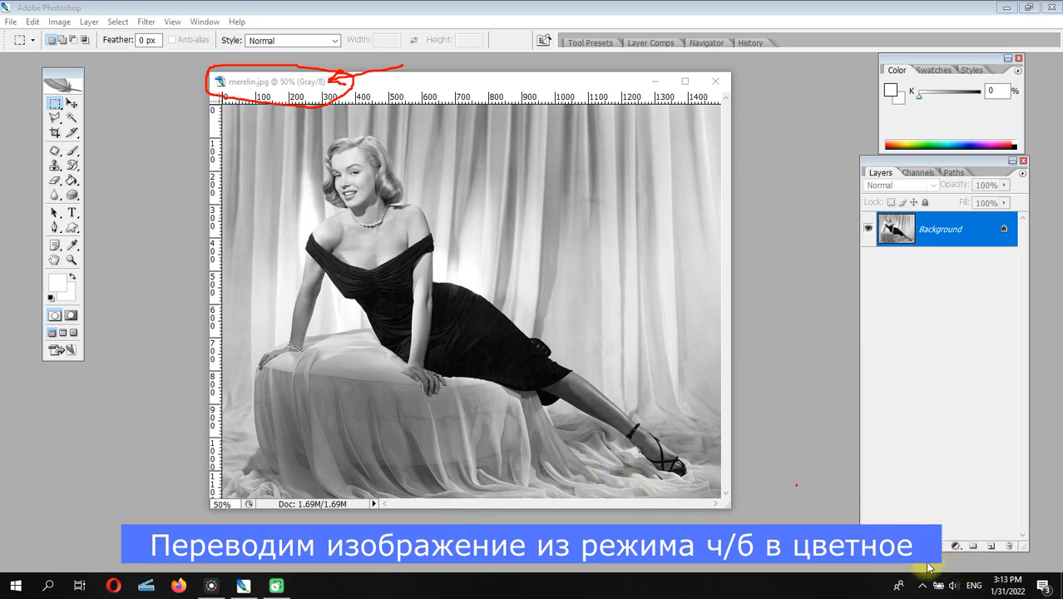
Step: Convert the grayscale photo to RGB Color mode
left_click(59, 22)
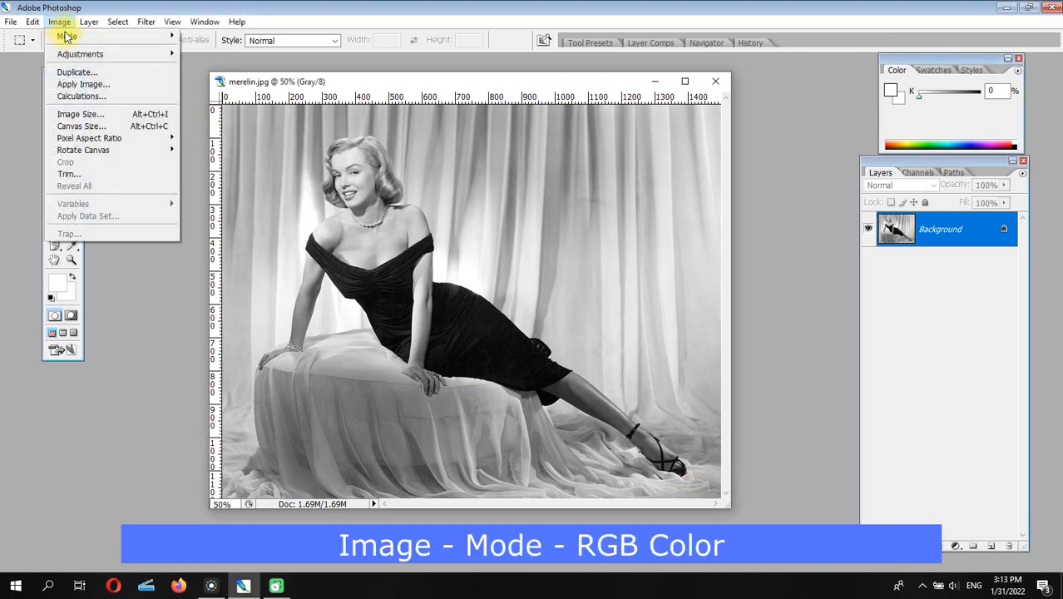
mouse_move(68, 38)
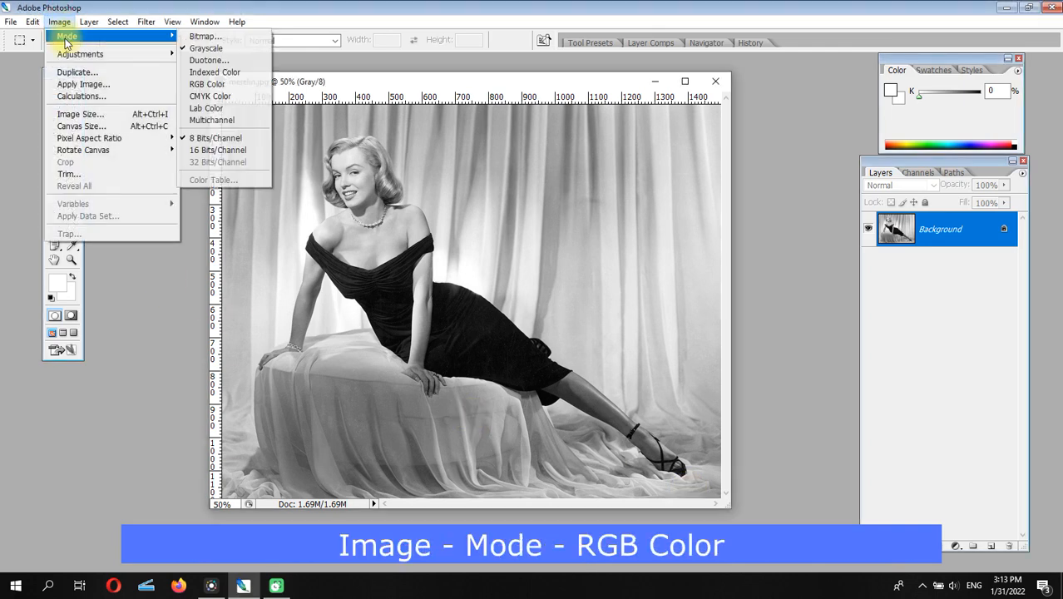
left_click(232, 88)
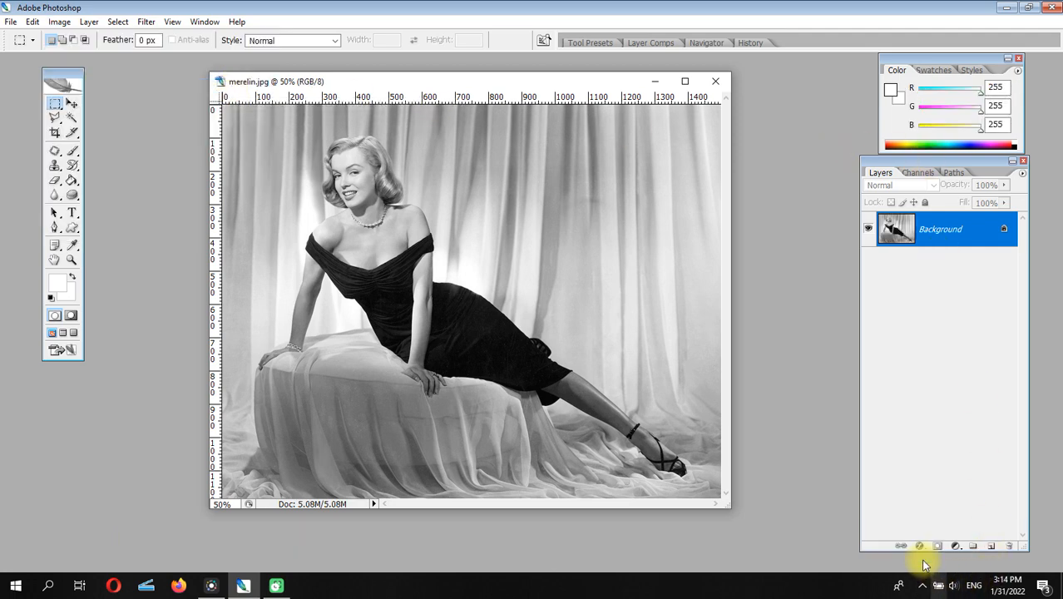
Step: Duplicate the Background layer under the name Merelyn and hide the original, leaving the duplicate as the active layer
left_click_drag(902, 163, 759, 96)
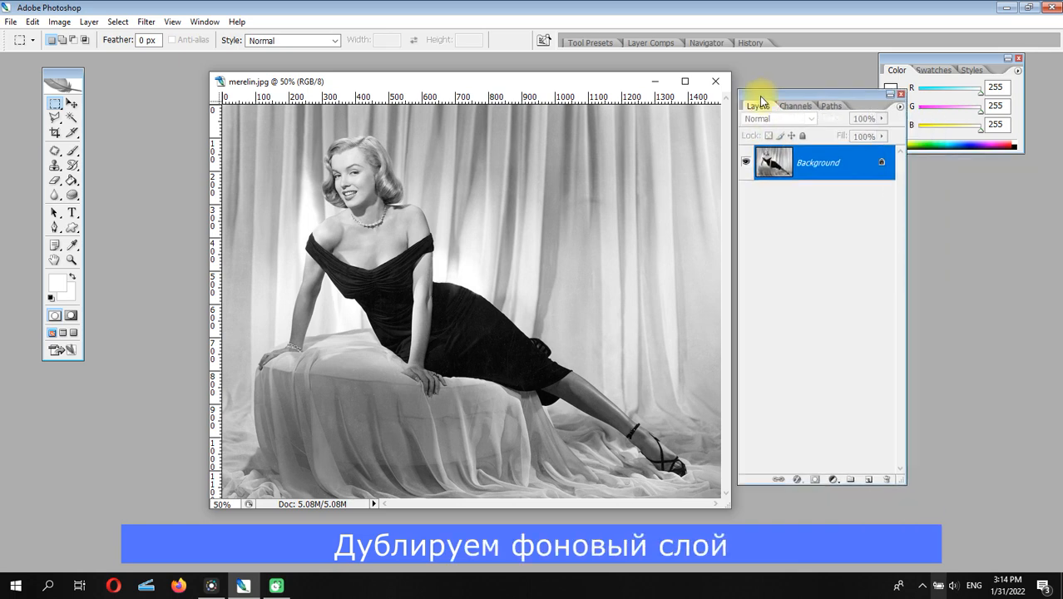
left_click(900, 109)
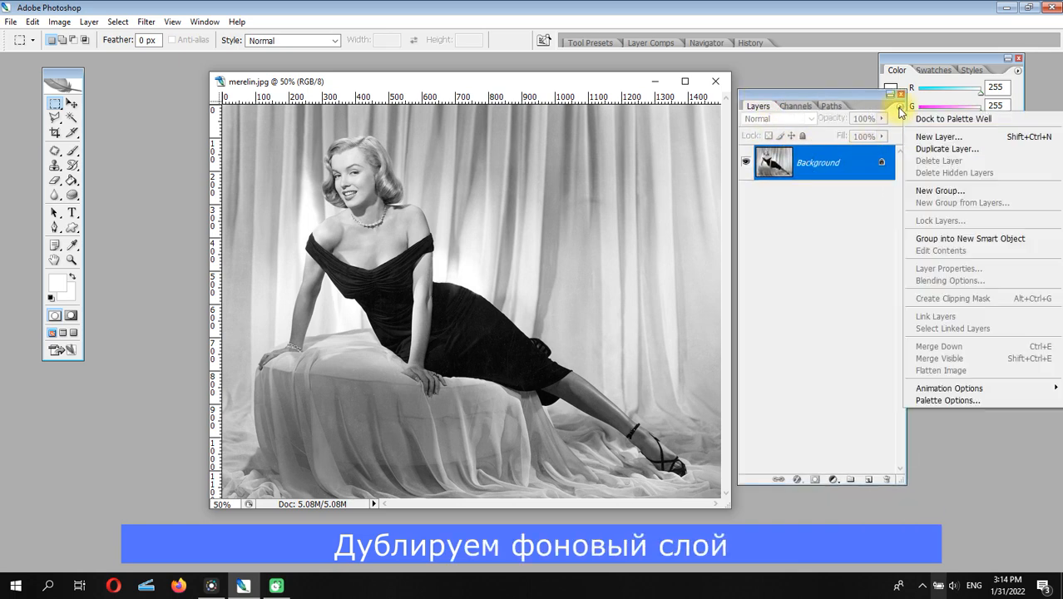
left_click(921, 148)
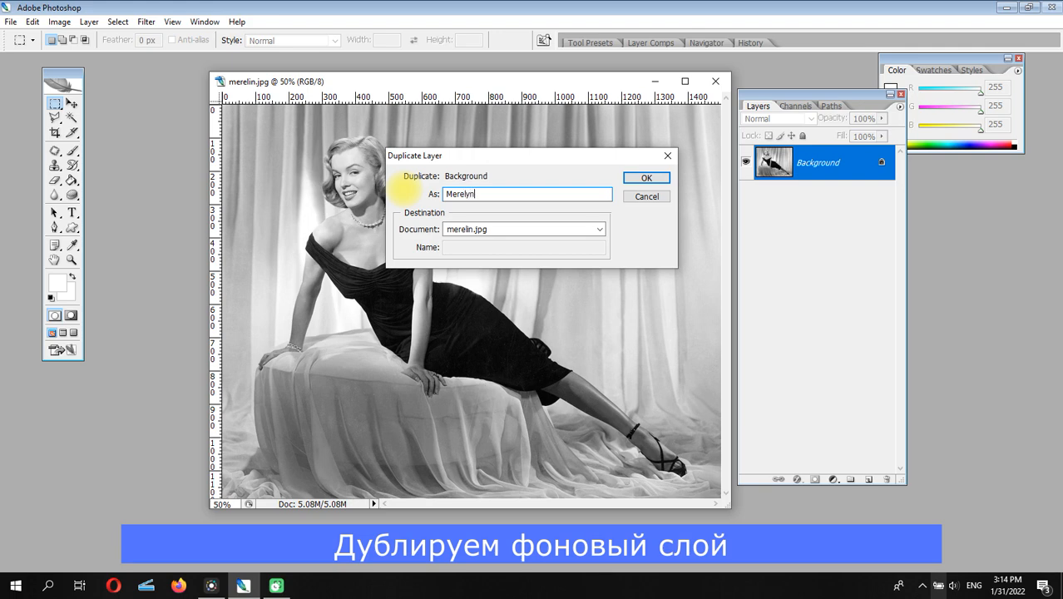
left_click(628, 181)
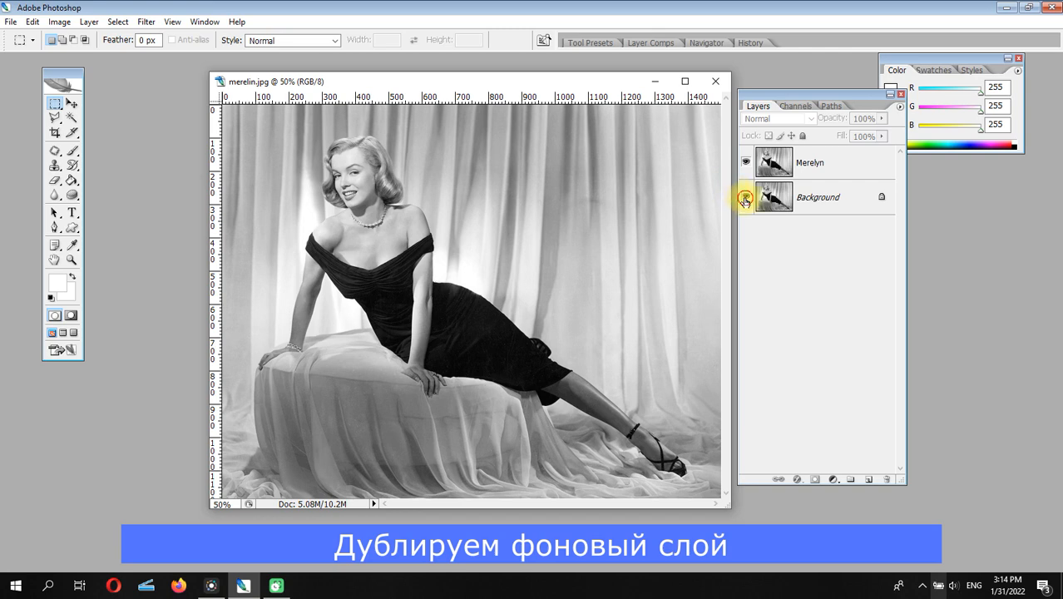
left_click(798, 163)
left_click_drag(825, 100, 844, 99)
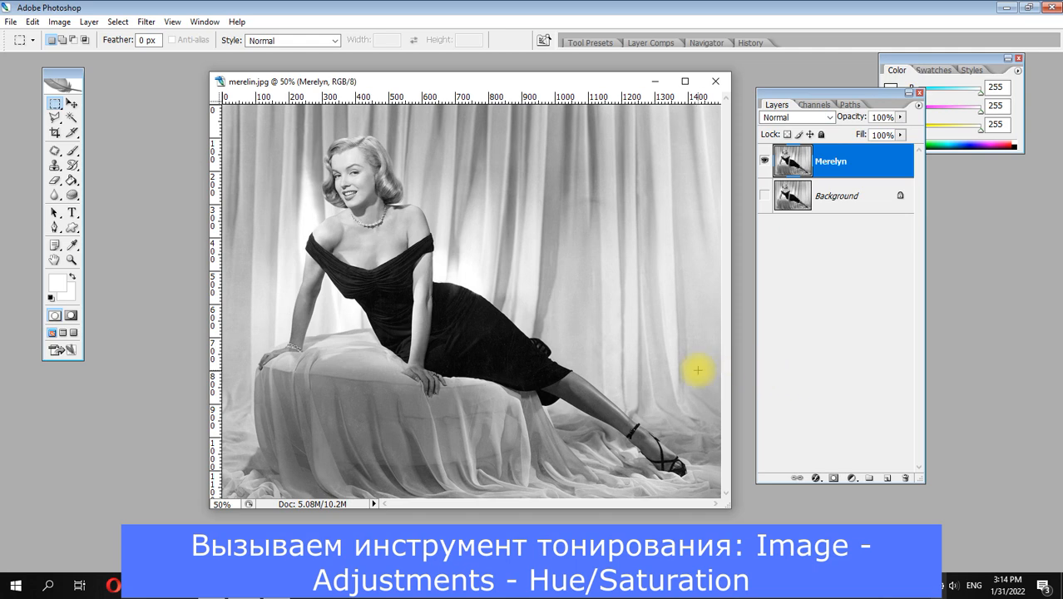
Step: Tint the Merelyn layer pink using Hue/Saturation with Colorize enabled, hue 349 and saturation 25
left_click(53, 24)
mouse_move(83, 54)
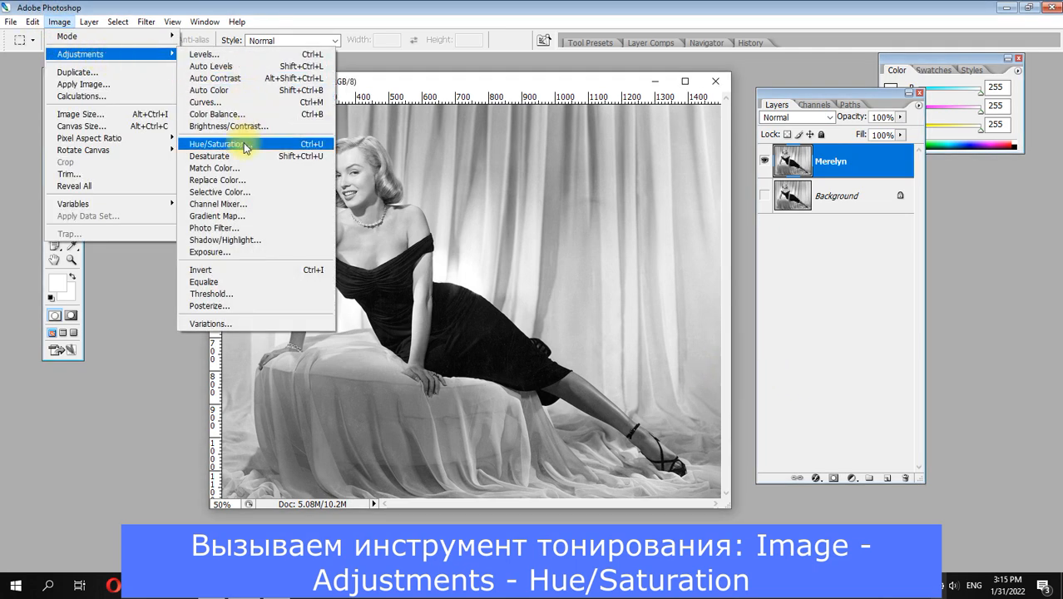
left_click(244, 143)
left_click_drag(555, 191, 550, 58)
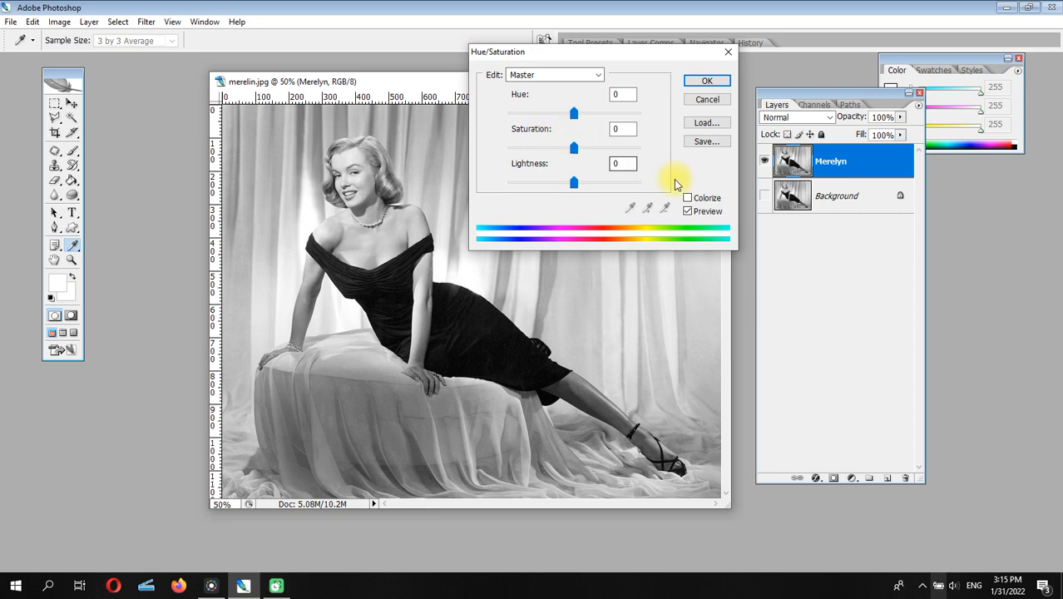
left_click(688, 198)
left_click_drag(665, 52, 648, 68)
left_click_drag(490, 131, 598, 130)
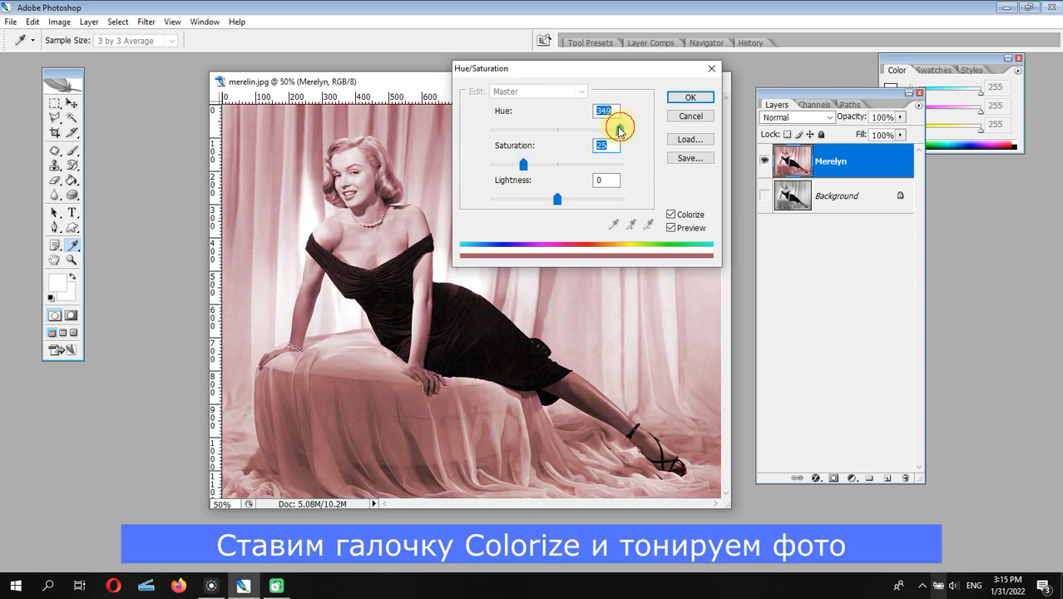
left_click(690, 98)
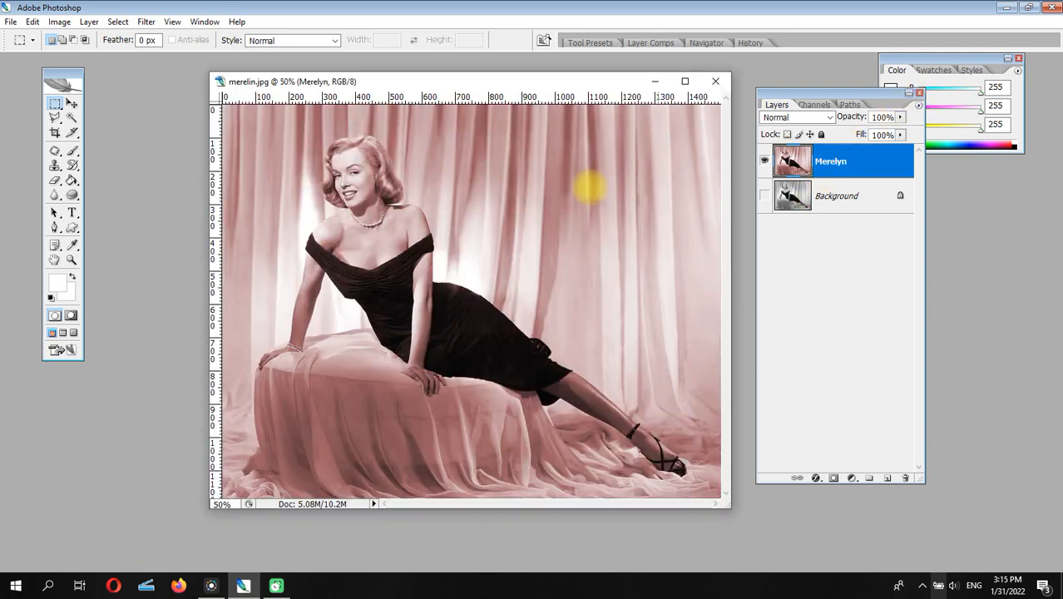
Step: Trace the woman's outline with the Polygonal Lasso from the neck over the shoulder, down the outstretched arm and around the hand to the bracelet
left_click(69, 258)
left_click_drag(300, 131, 430, 251)
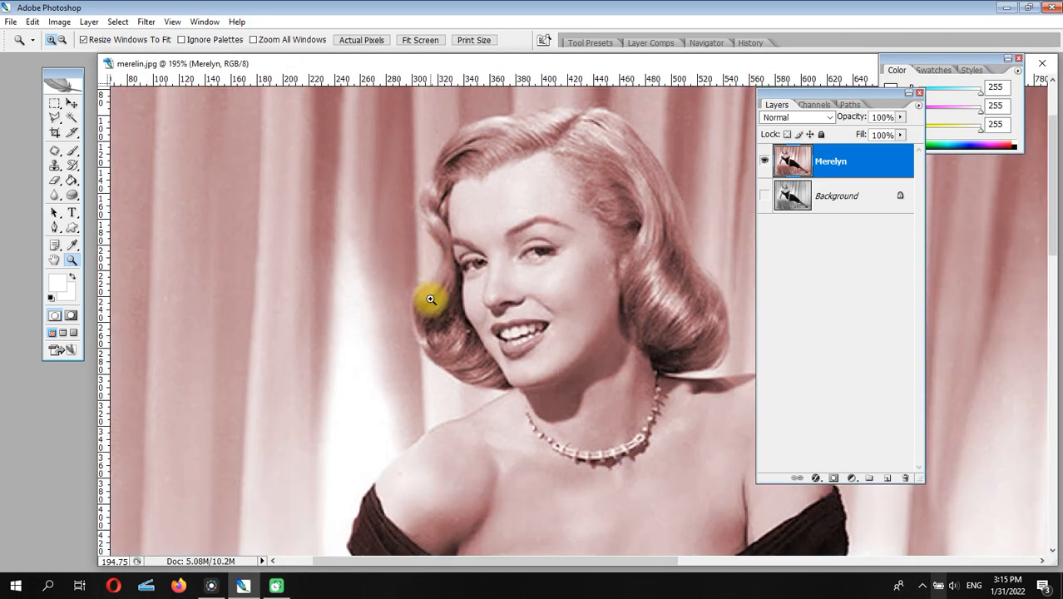
left_click(54, 117)
mouse_move(509, 390)
left_mouse_down()
mouse_move(371, 481)
mouse_move(415, 327)
mouse_move(363, 506)
mouse_move(359, 377)
mouse_move(325, 261)
left_mouse_up()
key("space")
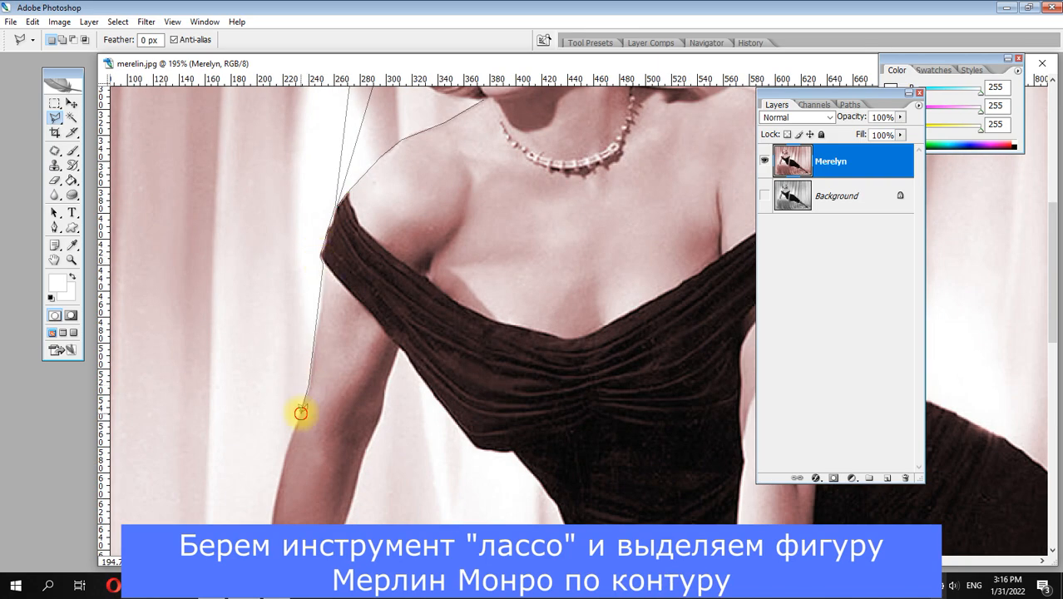
left_click_drag(275, 516, 378, 218)
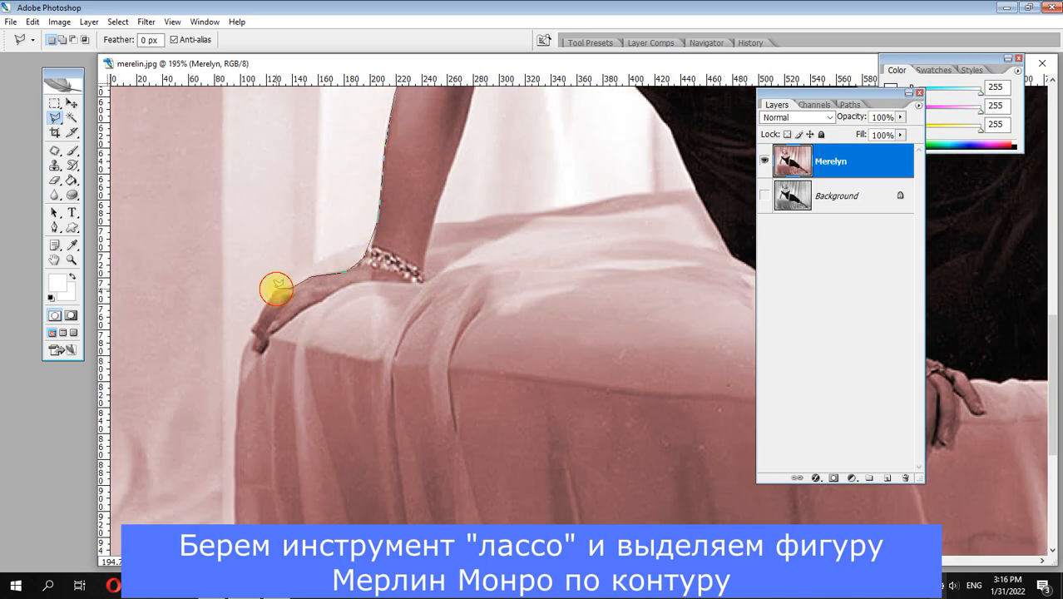
left_click_drag(256, 347, 301, 310)
mouse_move(366, 277)
left_mouse_down()
mouse_move(420, 285)
mouse_move(428, 260)
left_mouse_up()
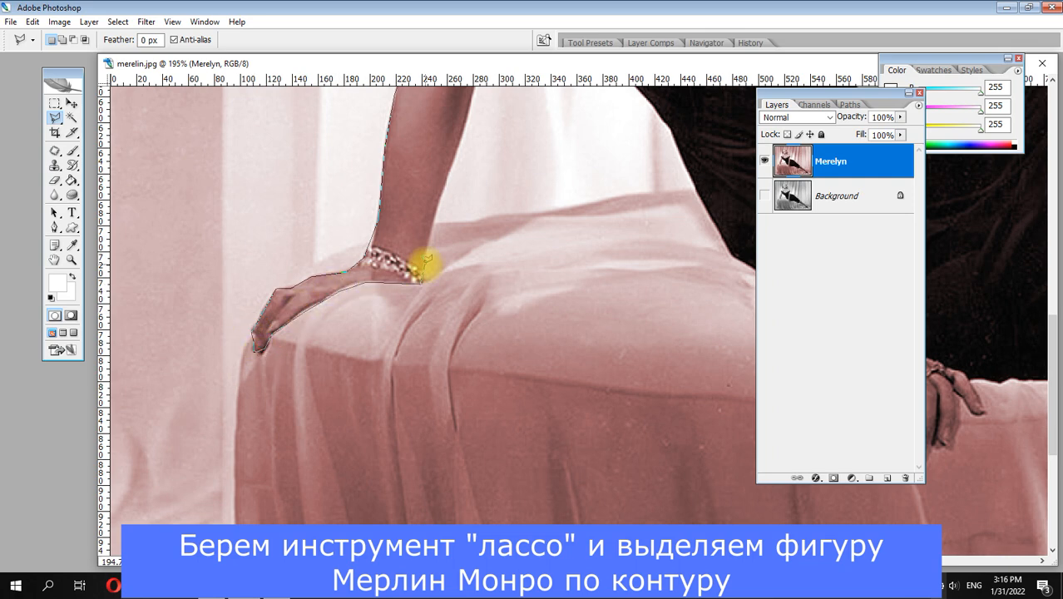
Step: Continue the lasso outline along the inner arm, dress, resting hand, legs and head, and close it into a selection of the whole figure
left_click_drag(456, 177, 361, 324)
mouse_move(394, 240)
left_mouse_down()
mouse_move(477, 334)
mouse_move(507, 335)
mouse_move(495, 335)
mouse_move(564, 417)
mouse_move(463, 168)
mouse_move(517, 254)
mouse_move(608, 323)
mouse_move(591, 342)
mouse_move(597, 355)
mouse_move(630, 387)
mouse_move(666, 391)
mouse_move(562, 236)
mouse_move(572, 244)
mouse_move(592, 227)
mouse_move(559, 290)
mouse_move(574, 360)
mouse_move(601, 379)
mouse_move(632, 373)
mouse_move(645, 340)
mouse_move(658, 350)
mouse_move(682, 255)
mouse_move(697, 261)
mouse_move(409, 390)
mouse_move(450, 394)
mouse_move(436, 330)
mouse_move(512, 322)
mouse_move(217, 189)
mouse_move(219, 201)
mouse_move(318, 214)
mouse_move(520, 268)
mouse_move(150, 227)
mouse_move(366, 269)
mouse_move(438, 257)
mouse_move(492, 387)
mouse_move(568, 376)
mouse_move(631, 327)
mouse_move(440, 306)
mouse_move(500, 318)
mouse_move(563, 369)
mouse_move(710, 443)
mouse_move(358, 187)
mouse_move(400, 226)
mouse_move(497, 277)
mouse_move(629, 394)
mouse_move(427, 244)
mouse_move(592, 424)
mouse_move(553, 331)
mouse_move(672, 349)
left_mouse_up()
key("ctrl+plus")
key("ctrl+plus")
mouse_move(795, 297)
left_mouse_down()
mouse_move(740, 271)
mouse_move(645, 175)
mouse_move(548, 457)
mouse_move(541, 401)
mouse_move(469, 329)
mouse_move(422, 318)
mouse_move(385, 284)
mouse_move(361, 278)
mouse_move(600, 200)
mouse_move(526, 398)
mouse_move(343, 111)
mouse_move(308, 342)
mouse_move(420, 257)
mouse_move(273, 138)
mouse_move(590, 427)
mouse_move(524, 412)
mouse_move(405, 352)
mouse_move(381, 333)
mouse_move(393, 295)
mouse_move(371, 265)
mouse_move(308, 217)
mouse_move(238, 216)
mouse_move(421, 351)
mouse_move(195, 160)
mouse_move(513, 393)
mouse_move(435, 364)
mouse_move(280, 347)
mouse_move(352, 412)
mouse_move(347, 352)
left_mouse_up()
key("ctrl+minus")
mouse_move(345, 312)
left_mouse_down()
mouse_move(355, 402)
mouse_move(322, 277)
mouse_move(303, 245)
left_mouse_up()
mouse_move(222, 201)
left_mouse_down()
mouse_move(522, 283)
mouse_move(390, 271)
mouse_move(464, 266)
mouse_move(483, 224)
mouse_move(468, 141)
mouse_move(533, 345)
mouse_move(503, 250)
mouse_move(450, 150)
mouse_move(410, 108)
mouse_move(453, 214)
left_mouse_up()
mouse_move(262, 241)
left_mouse_down()
mouse_move(190, 364)
mouse_move(226, 425)
mouse_move(277, 350)
mouse_move(332, 207)
mouse_move(306, 264)
mouse_move(320, 323)
mouse_move(360, 361)
mouse_move(450, 392)
left_mouse_up()
key("ctrl+alt+0")
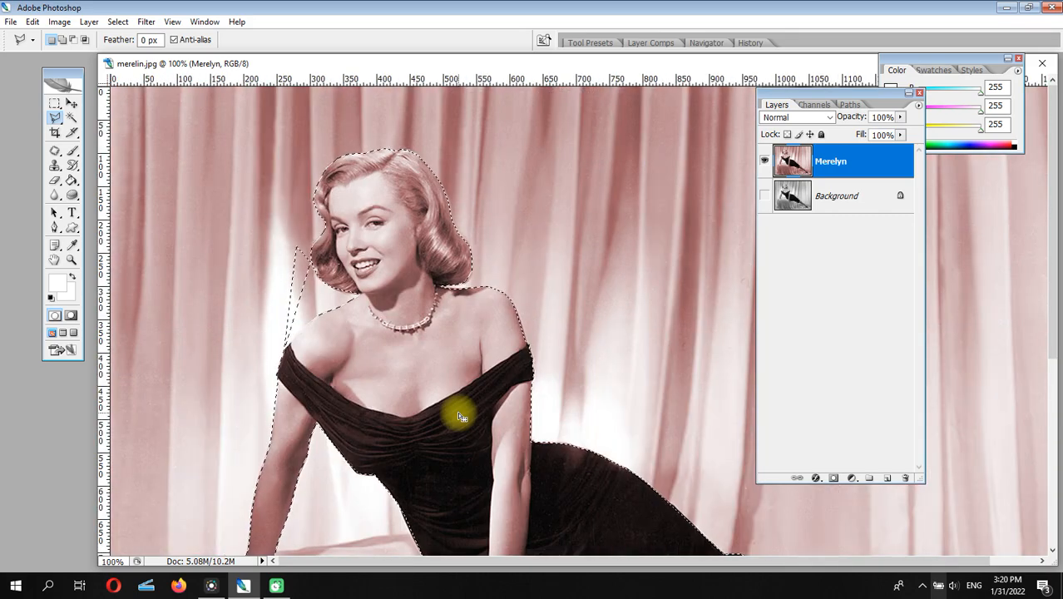
Step: Subtract the excess background beyond the tip of the shoe from the selection with the Polygonal Lasso
left_click(908, 93)
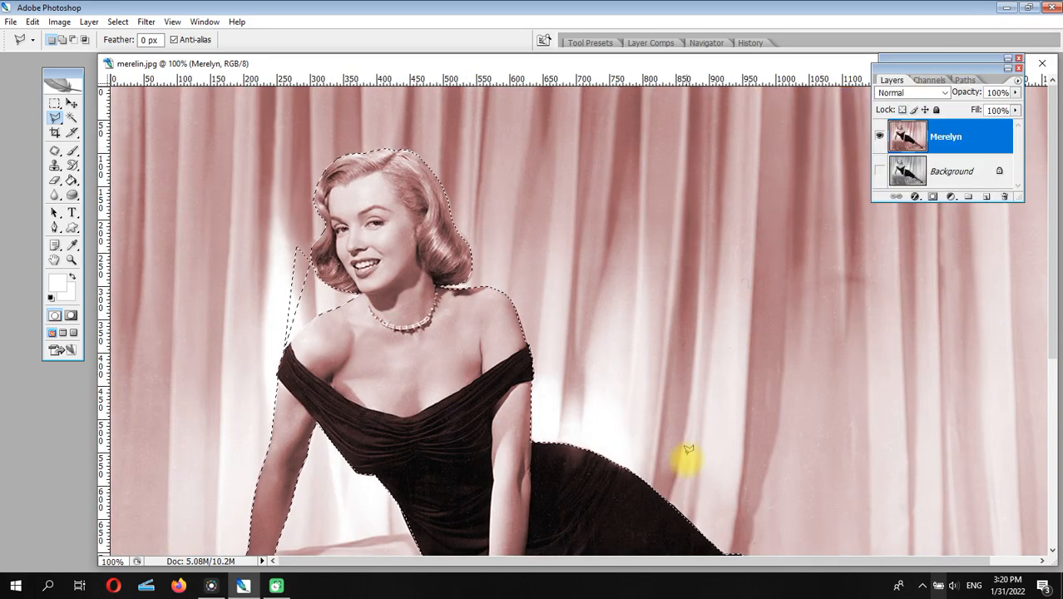
left_click_drag(766, 470, 624, 251)
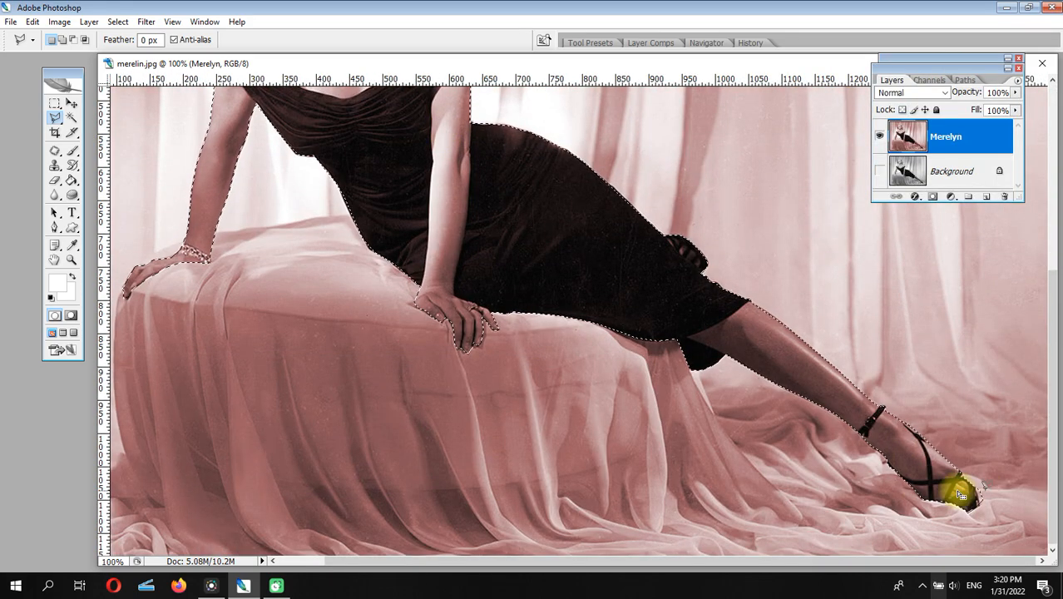
left_click(72, 259)
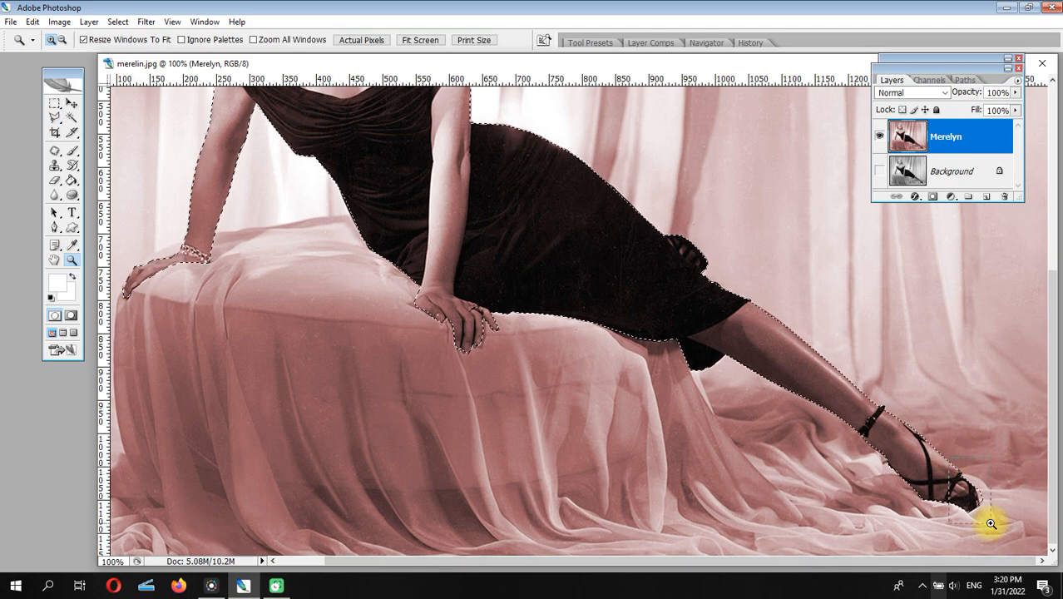
left_click_drag(990, 523, 919, 466)
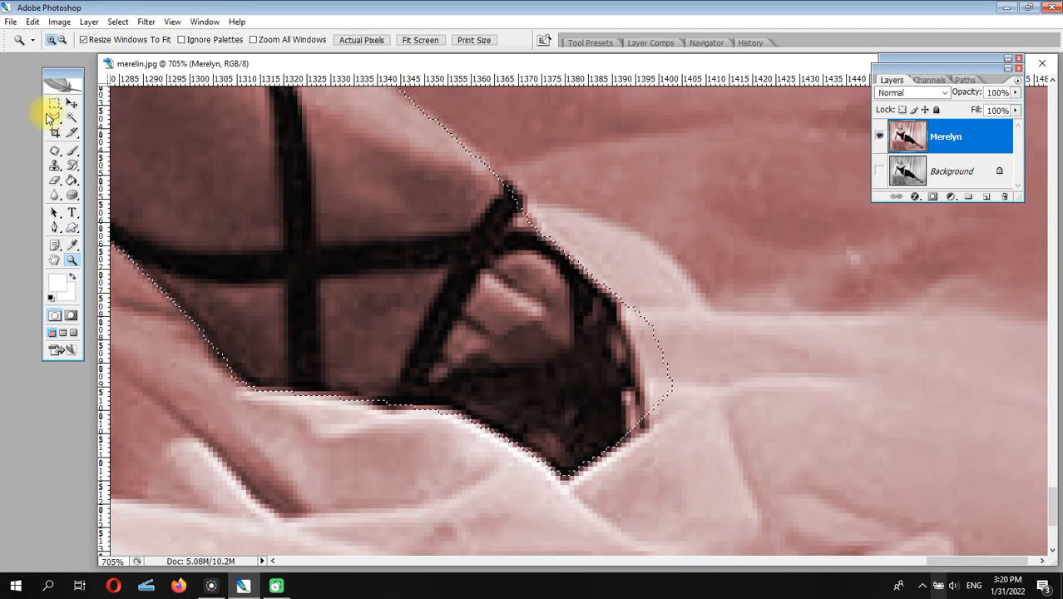
left_click(55, 117)
left_click(73, 39)
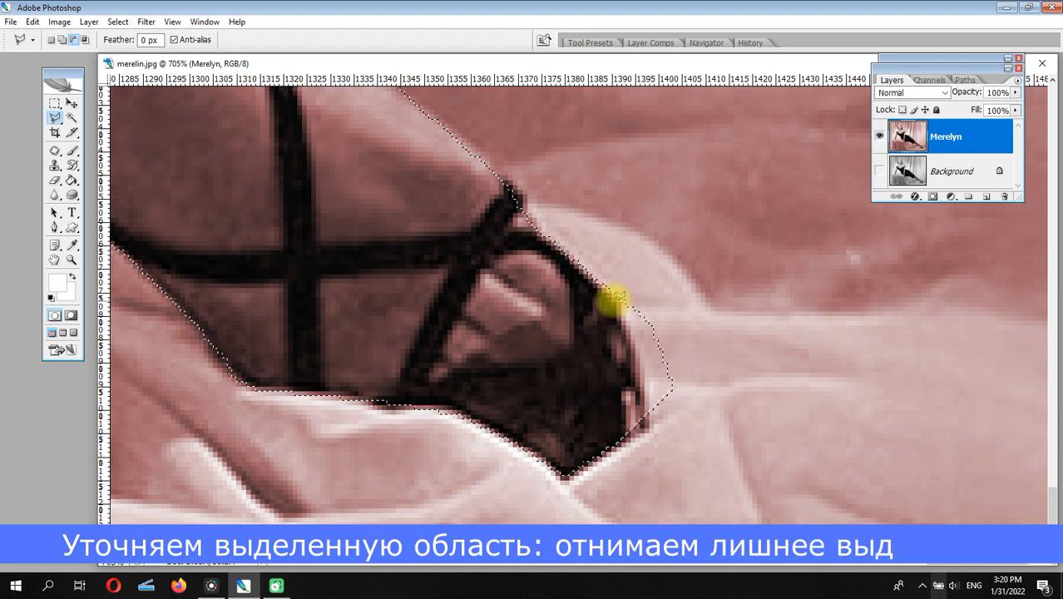
left_click(617, 298)
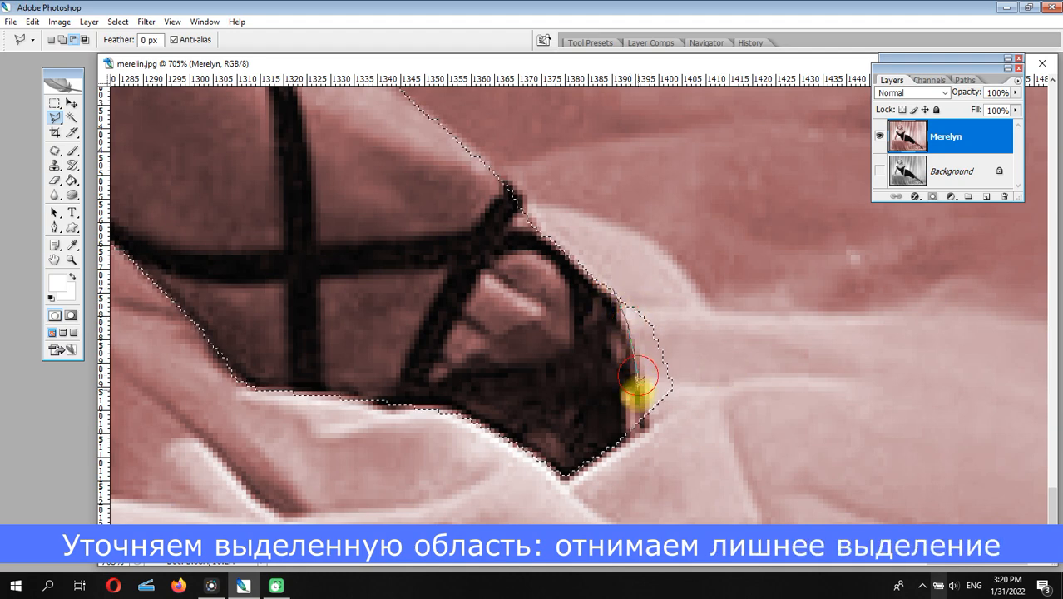
left_click(643, 453)
left_click(733, 418)
left_click(719, 319)
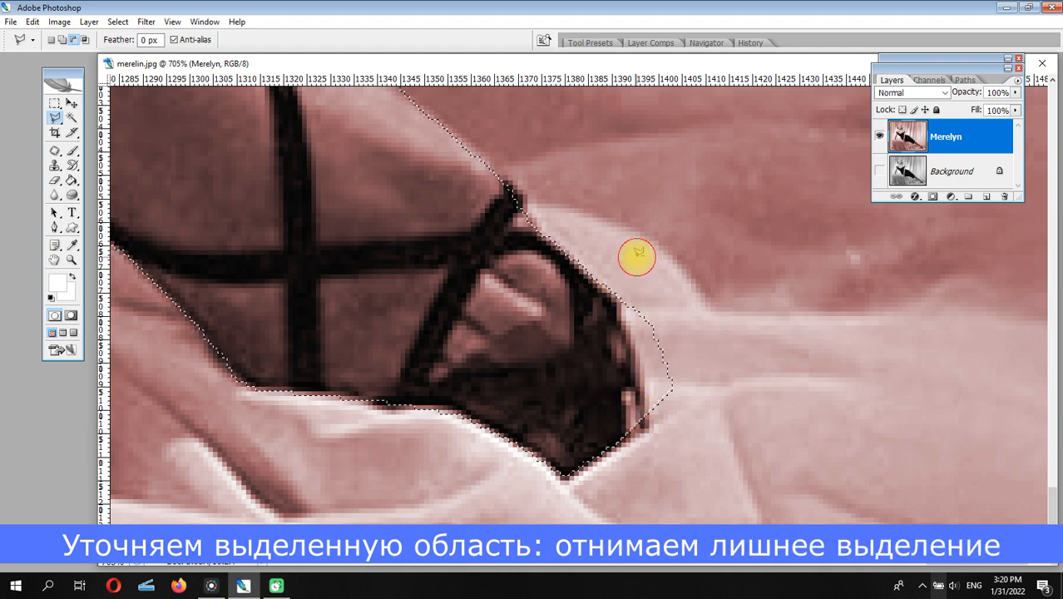
Step: Subtract the stray triangular wedge between the shoulder and the hair from the figure selection with the Polygonal Lasso
key("ctrl+minus")
key("ctrl+minus")
key("ctrl+minus")
key("ctrl+minus")
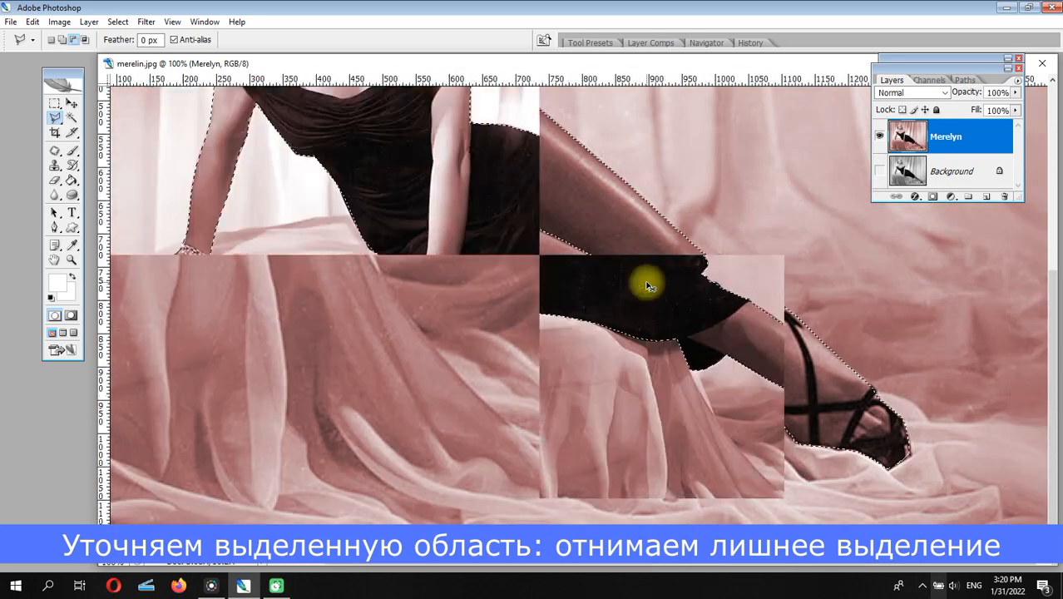
key("ctrl+minus")
left_click(72, 259)
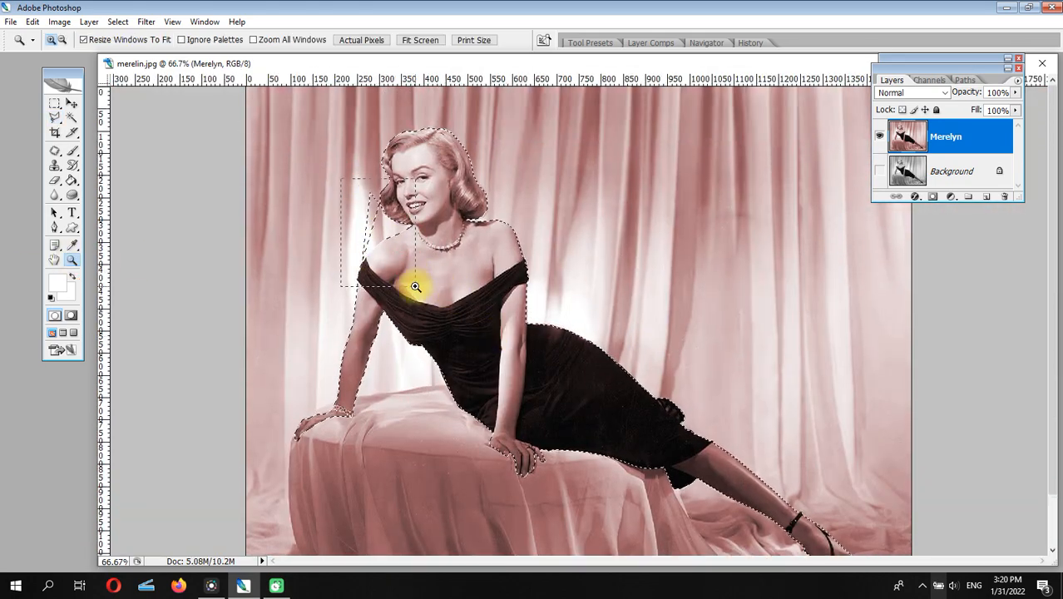
left_click_drag(415, 286, 415, 286)
left_click(55, 117)
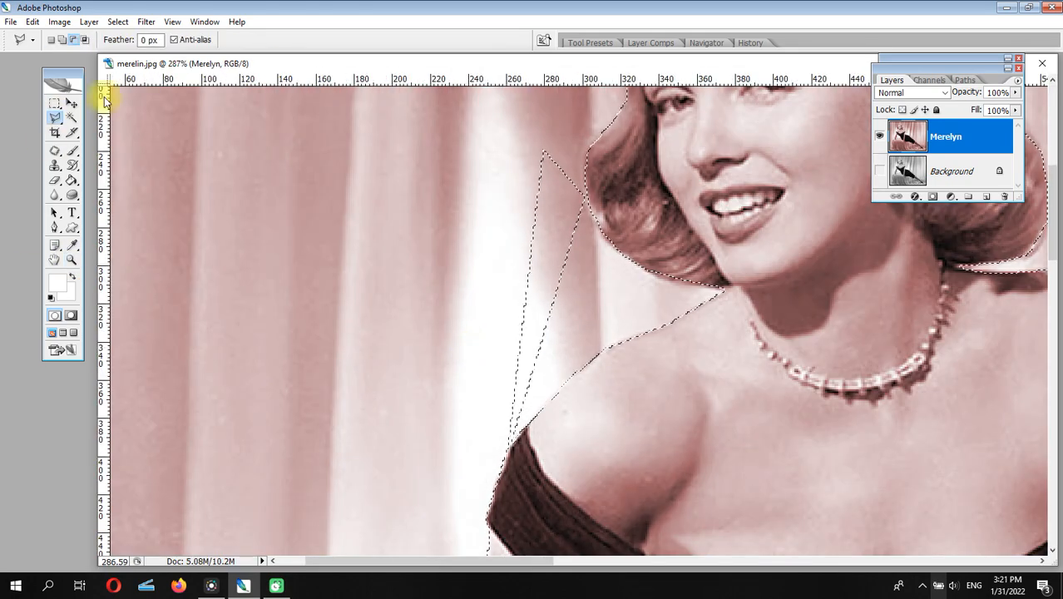
left_click(498, 414)
left_click(517, 154)
left_click(562, 134)
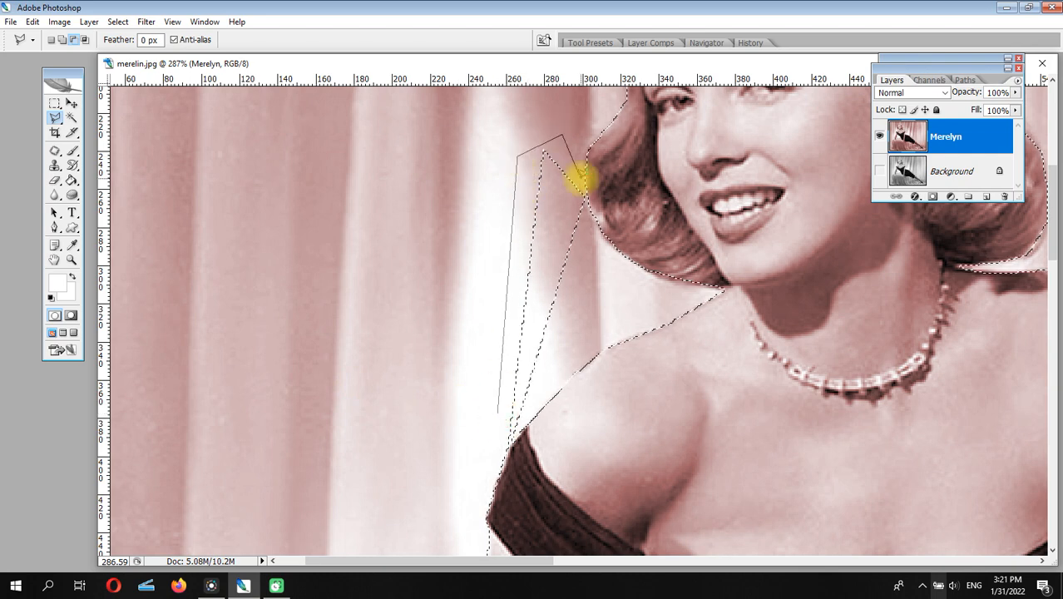
left_click(584, 192)
double_click(474, 456)
key("ctrl+alt+0")
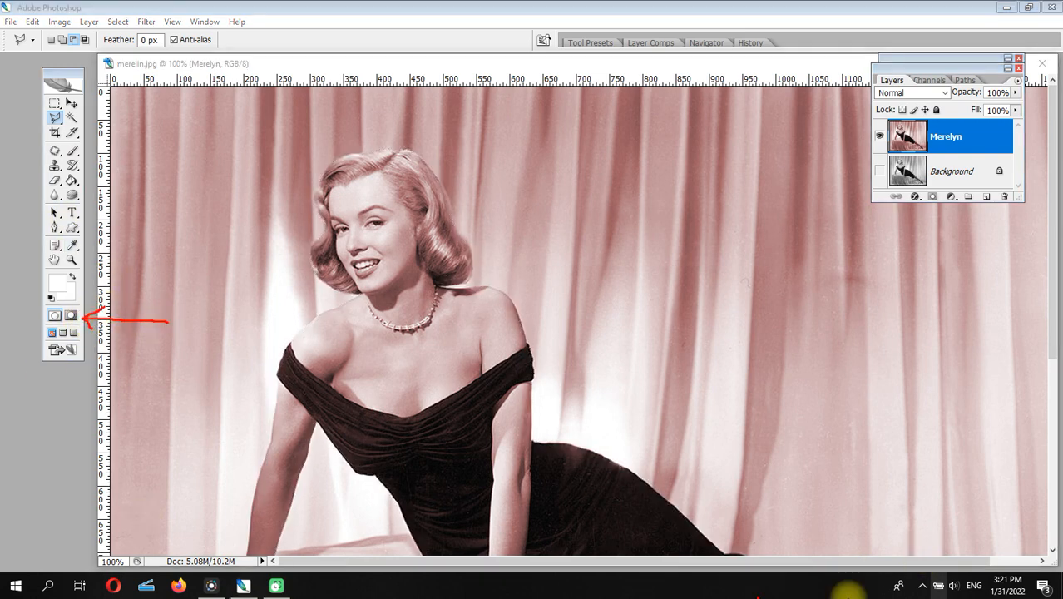
Step: Show the figure selection in Quick Mask mode and examine the mask's edge along the shoulder, the outstretched arm and the dress
left_click(73, 321)
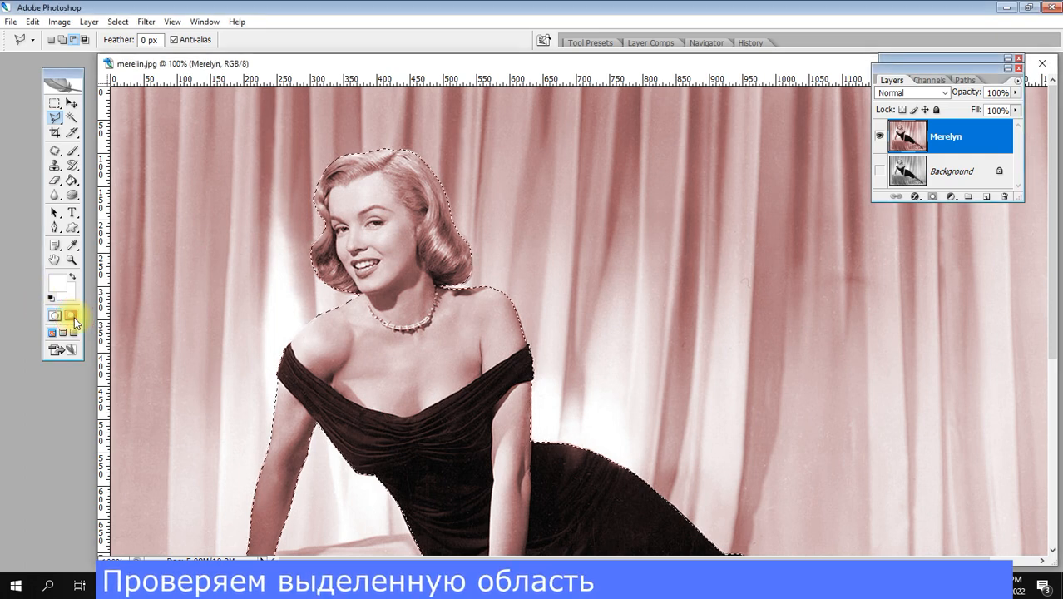
left_click(71, 260)
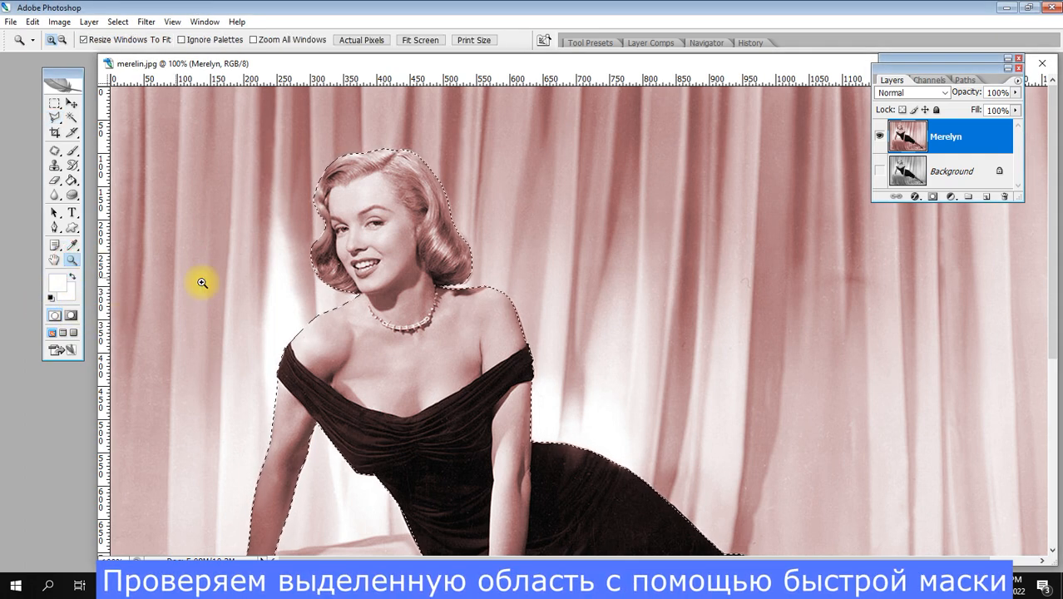
left_click(71, 315)
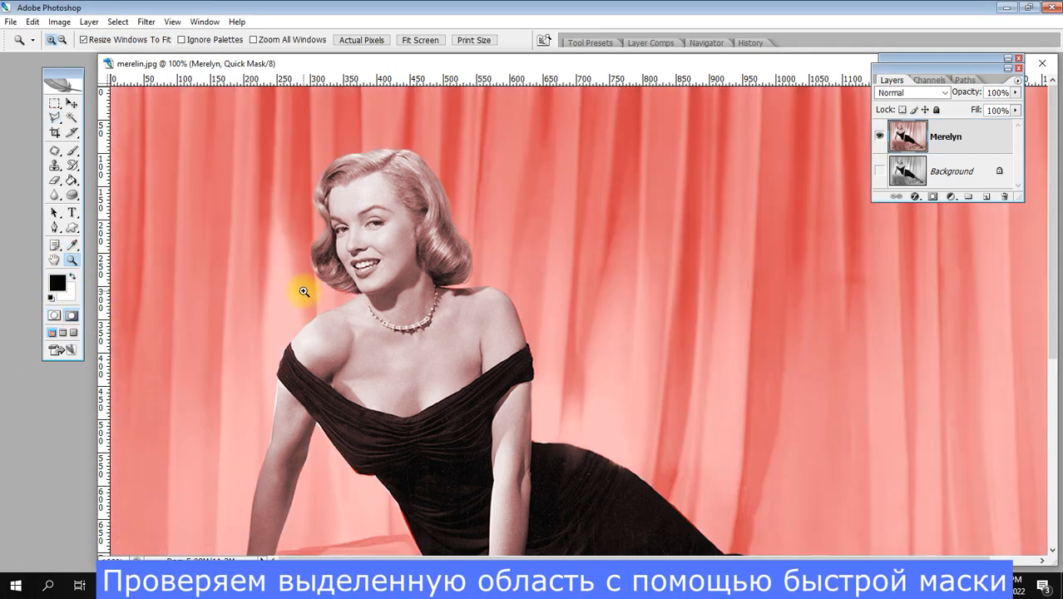
left_click_drag(388, 359, 388, 358)
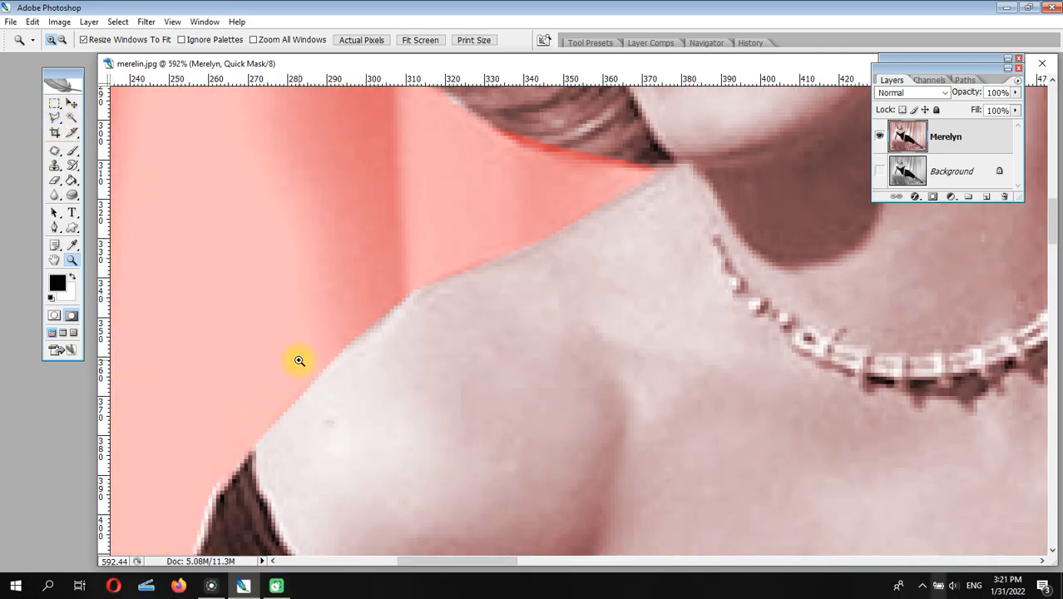
left_click_drag(375, 412, 539, 110)
left_click_drag(411, 356, 442, 90)
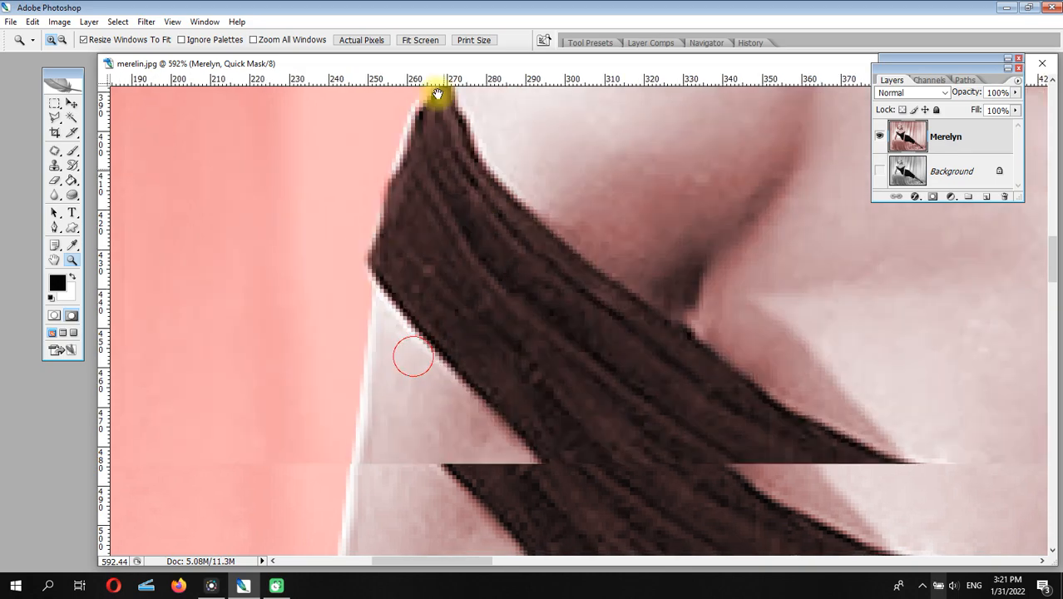
left_click_drag(403, 358, 316, 79)
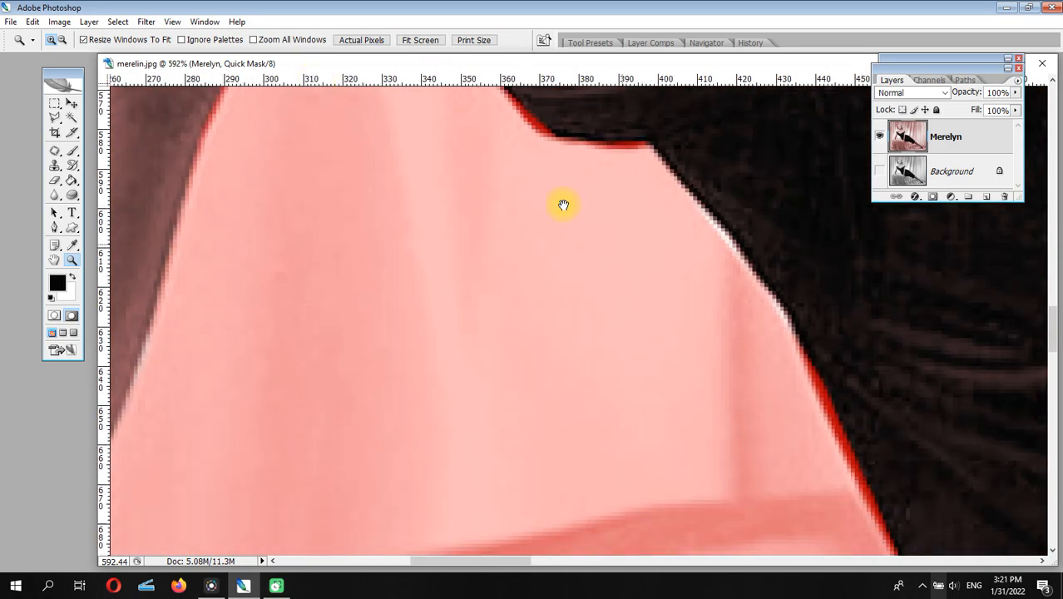
left_click_drag(563, 204, 463, 296)
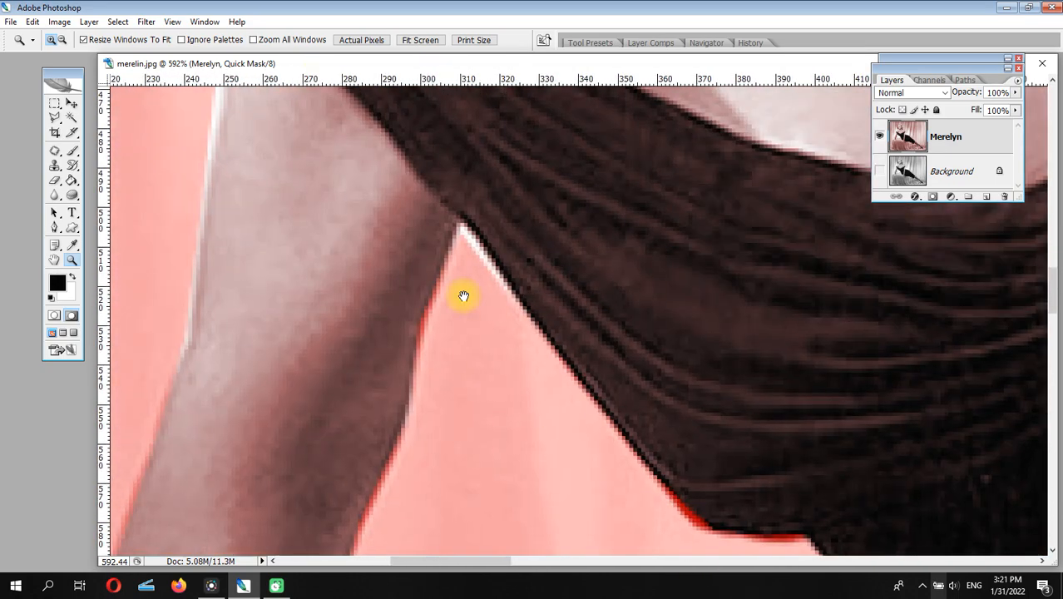
Step: Set up the Pencil tool with a hard round 3 px tip for correcting the quick mask
left_click(72, 151)
left_click_drag(72, 151, 133, 150)
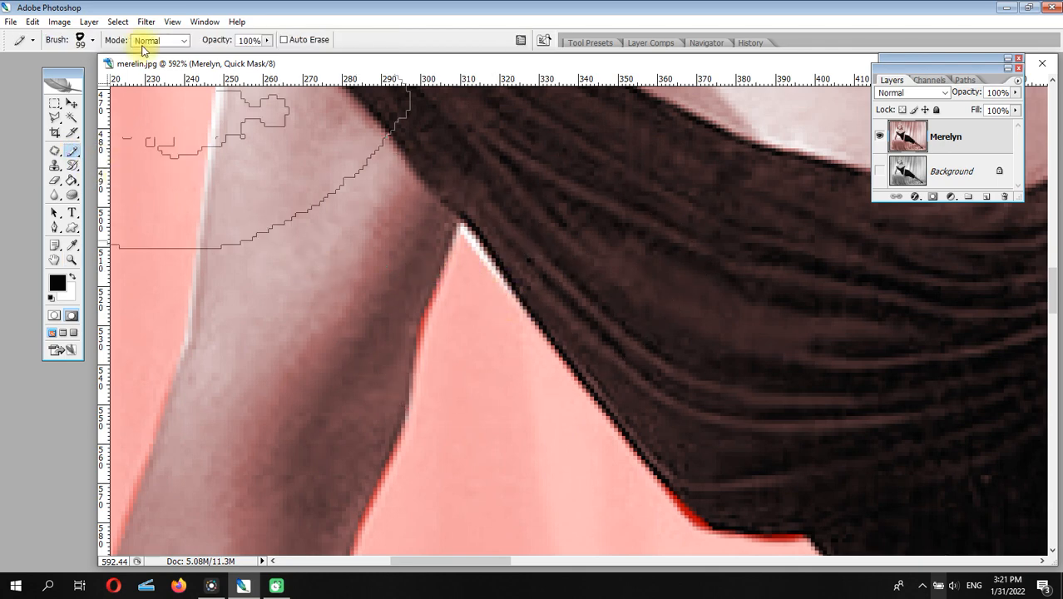
left_click(84, 38)
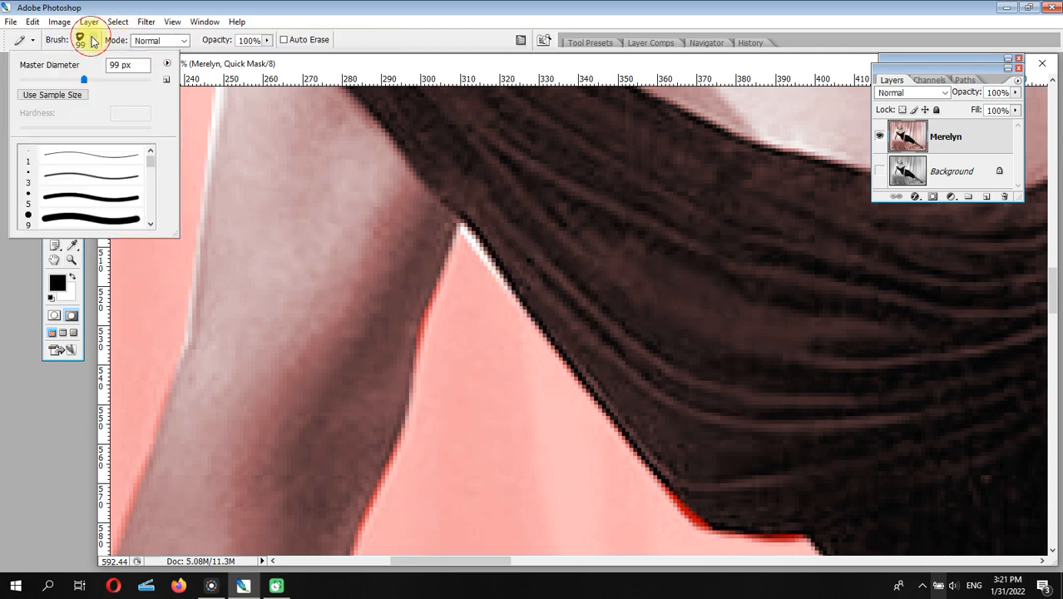
left_click(86, 156)
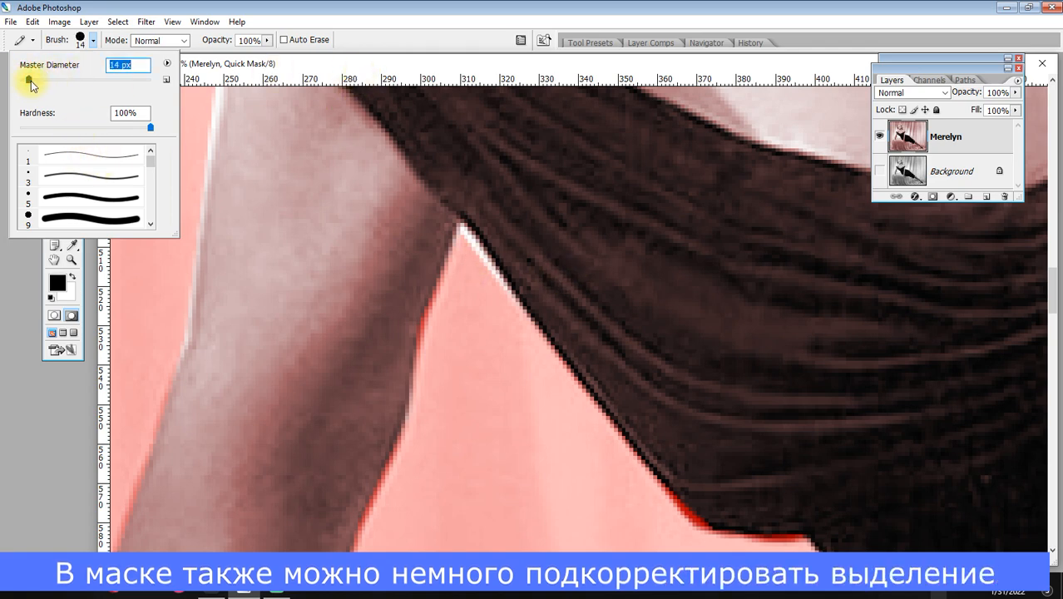
left_click(297, 67)
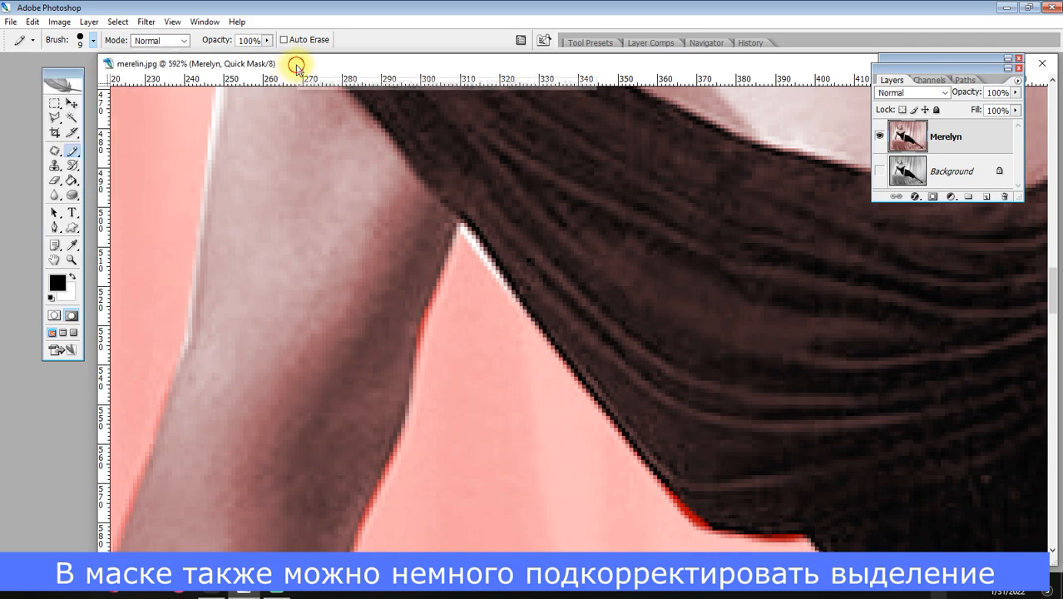
left_click(93, 40)
left_click(112, 64)
double_click(112, 66)
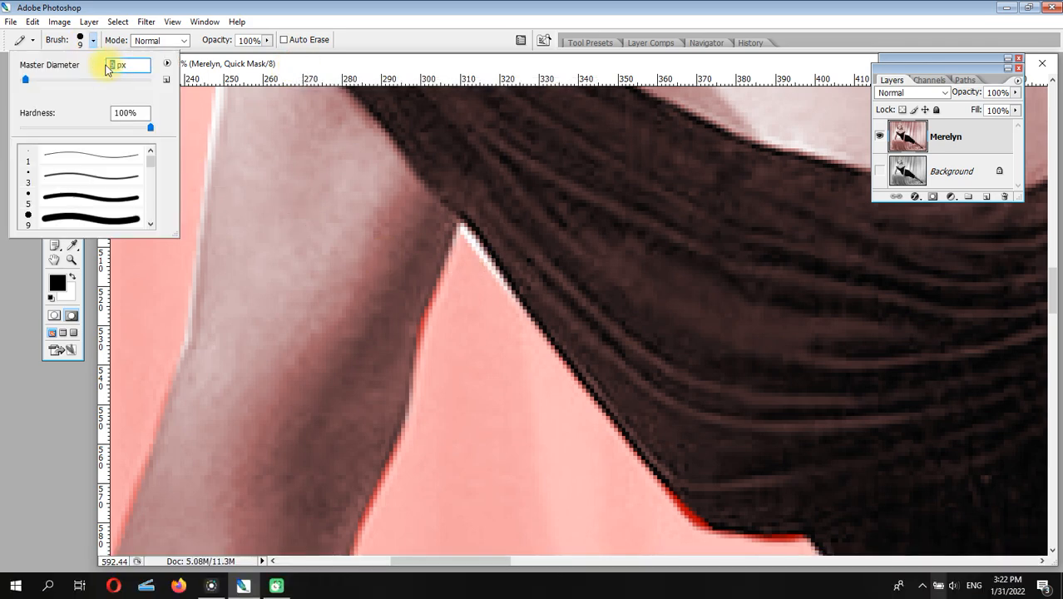
key("Return")
Step: Paint over the light gaps at the figure's edge in the quick mask with the Pencil, and return to the standard selection
scroll(416, 250, "up", 3)
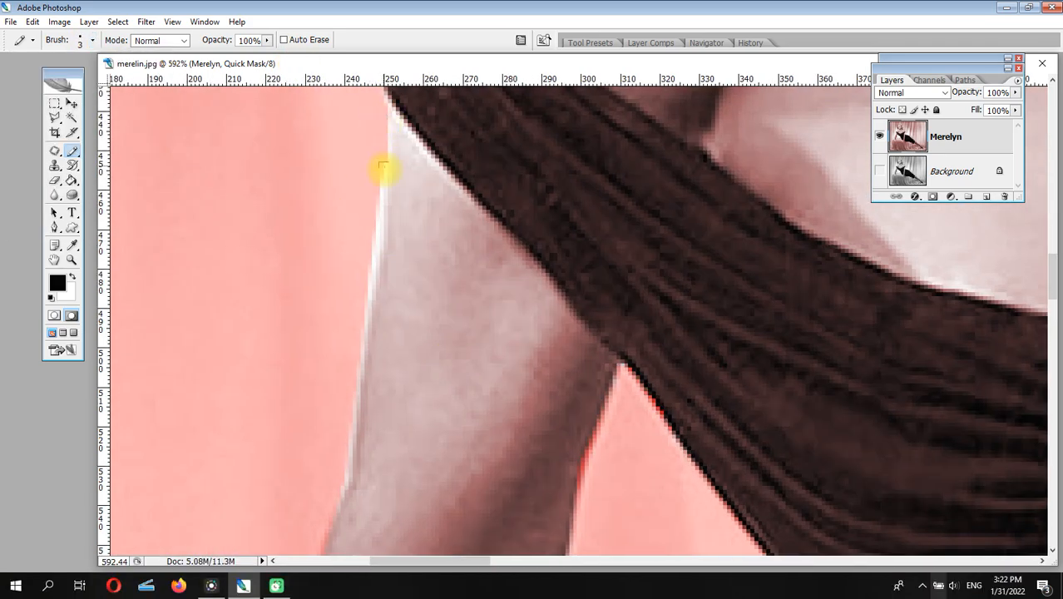
scroll(740, 402, "down", 1)
left_click_drag(740, 402, 432, 76)
scroll(857, 359, "down", 2)
left_click_drag(856, 358, 263, 195)
left_click_drag(683, 268, 840, 441)
left_click_drag(433, 120, 562, 375)
left_click_drag(357, 108, 476, 302)
left_click_drag(413, 173, 516, 333)
left_click_drag(445, 215, 721, 380)
left_click_drag(409, 242, 433, 415)
left_click(53, 317)
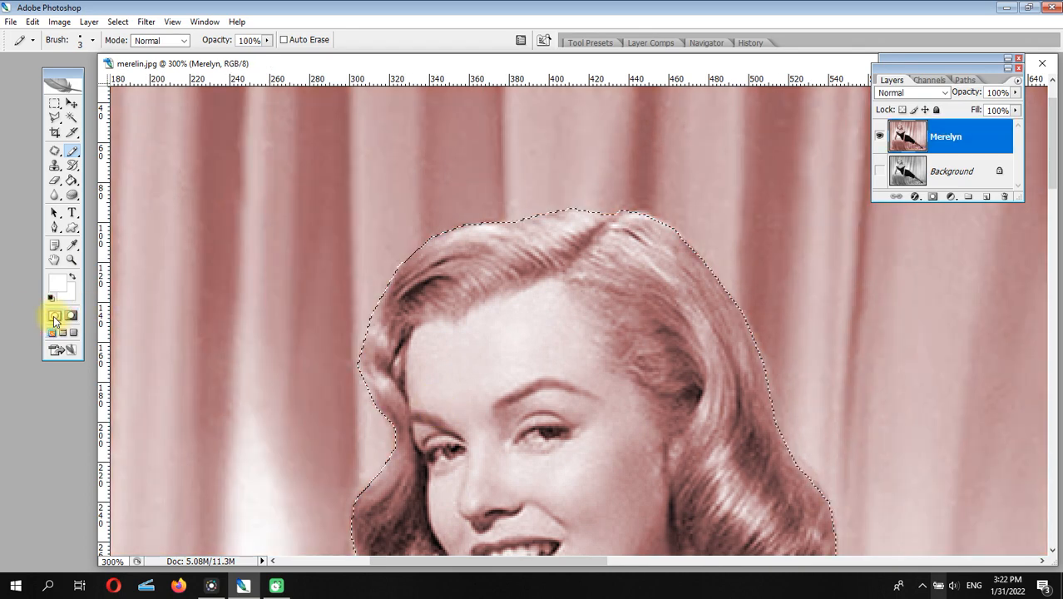
left_click(924, 578)
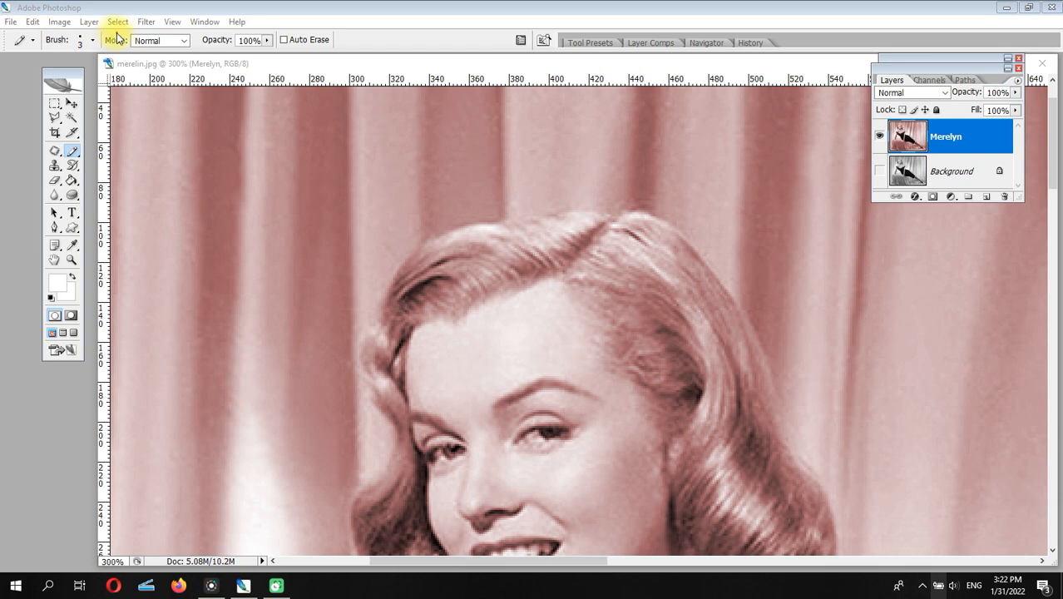
mouse_move(116, 33)
left_mouse_down()
mouse_move(107, 50)
mouse_move(137, 61)
left_mouse_up()
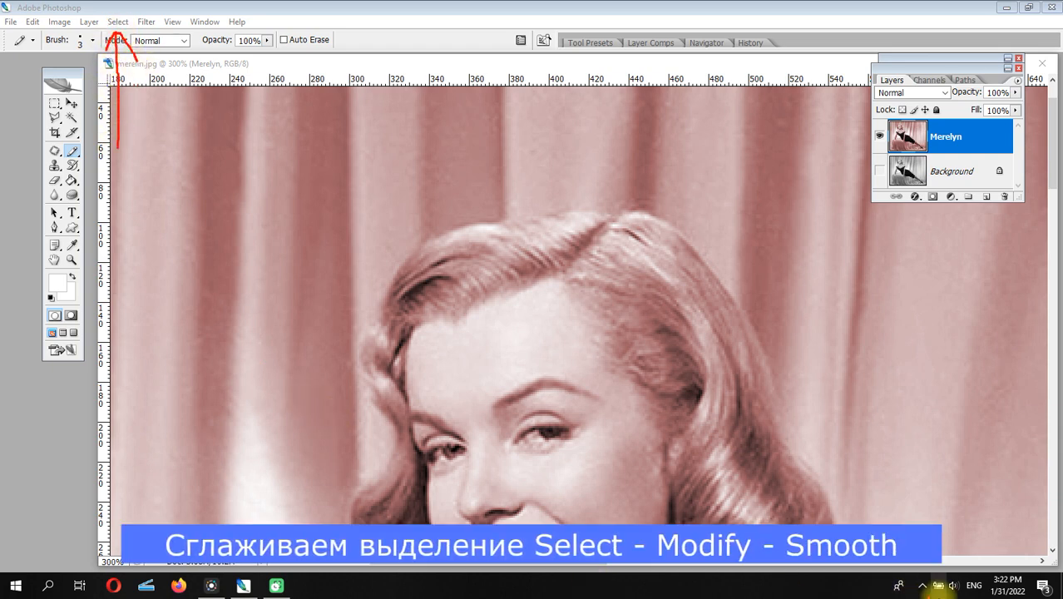
left_click(938, 568)
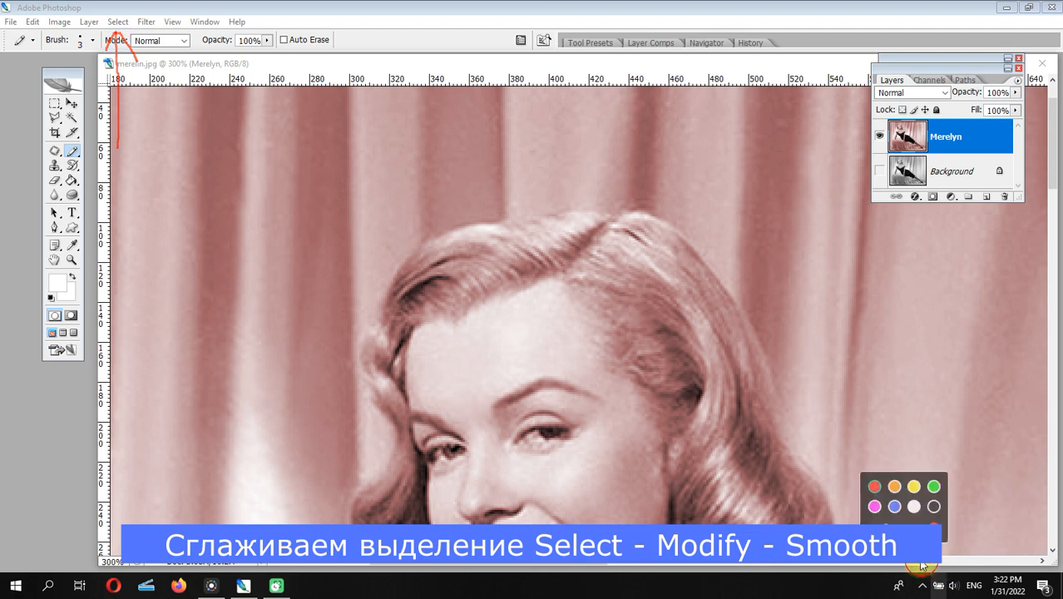
Step: Smooth the figure selection with the Smooth command, keeping the offered sample radius
left_click(120, 22)
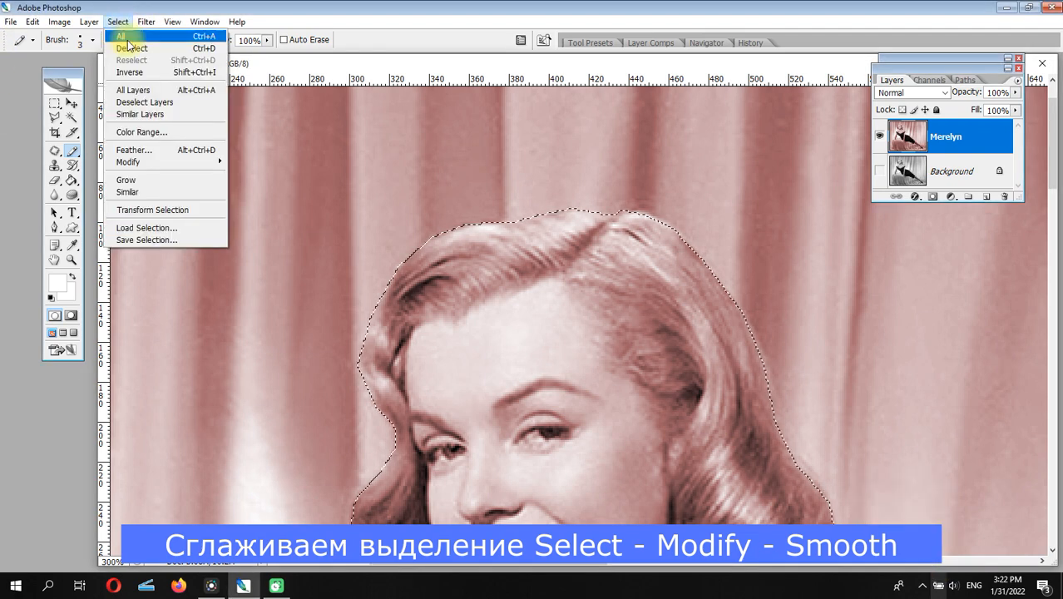
mouse_move(218, 162)
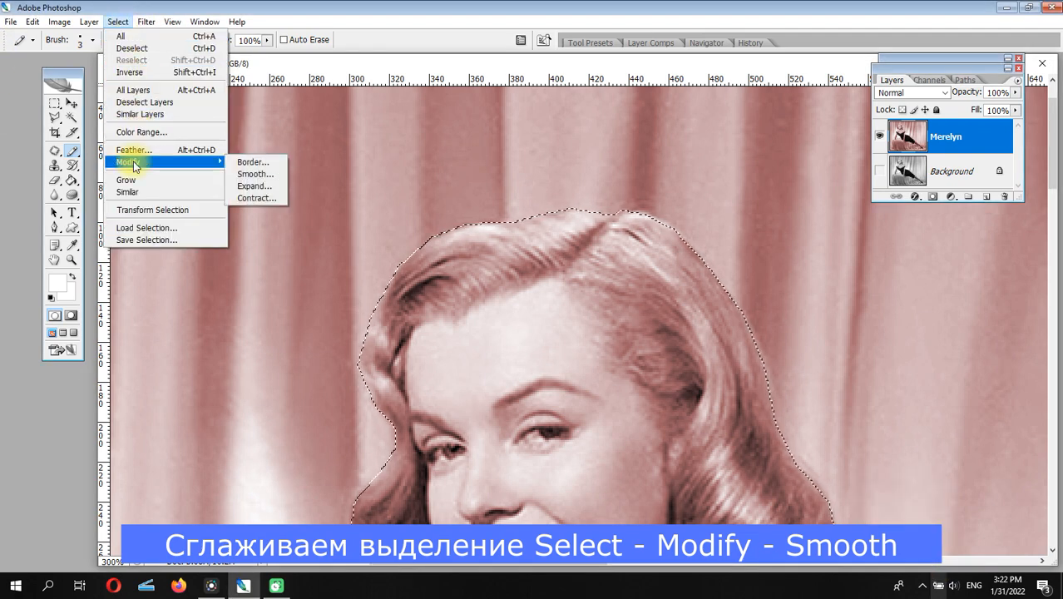
left_click(254, 174)
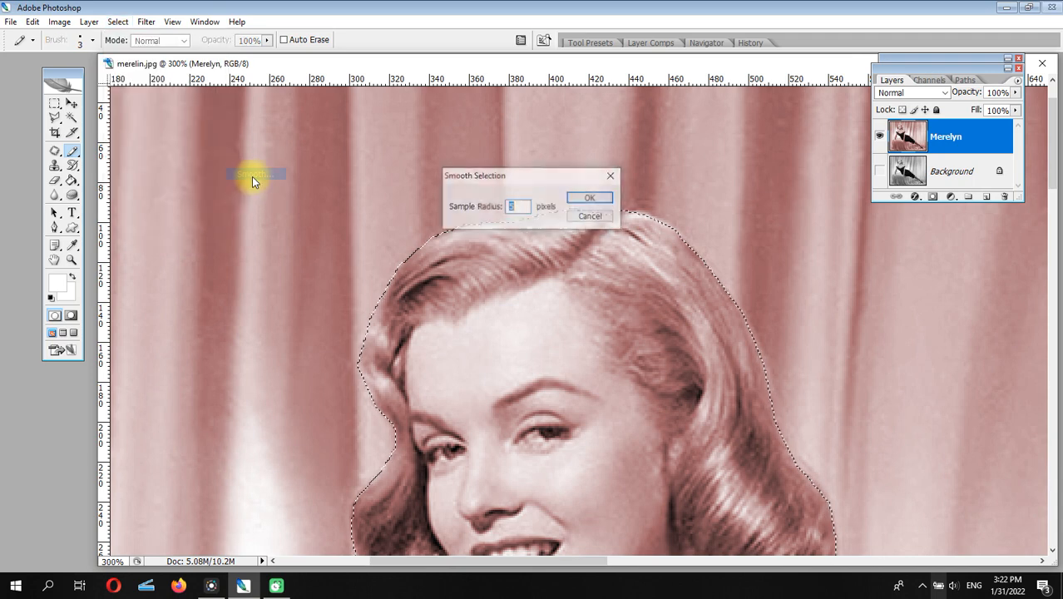
left_click(590, 198)
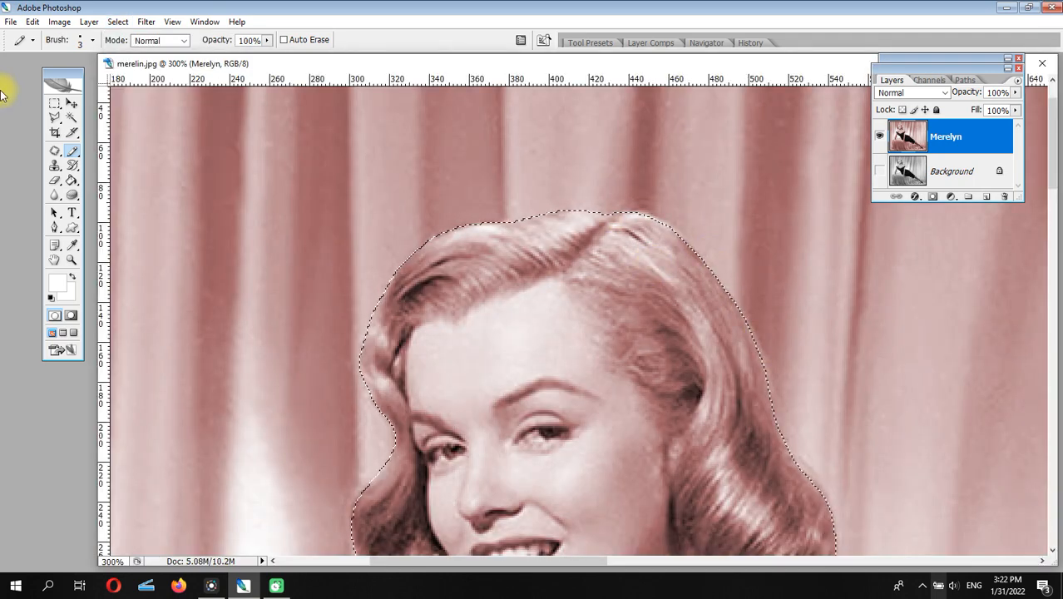
Step: Subtract the narrow background wedge between the hair and the shoulder beside the necklace's upper end with the Polygonal Lasso
left_click(55, 103)
left_click_drag(575, 371, 545, 155)
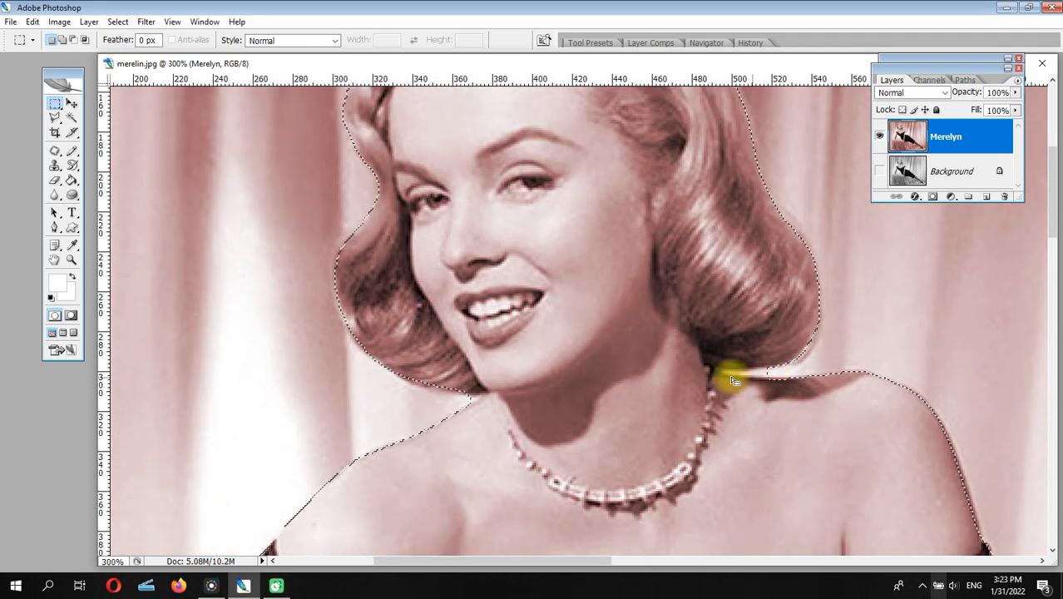
left_click(55, 117)
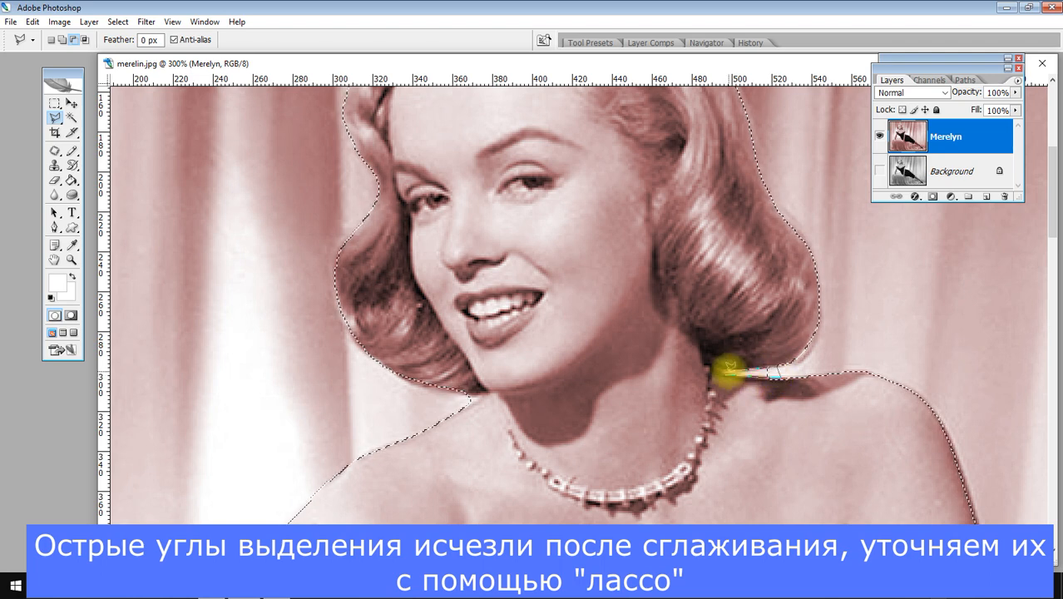
left_click_drag(726, 370, 723, 371)
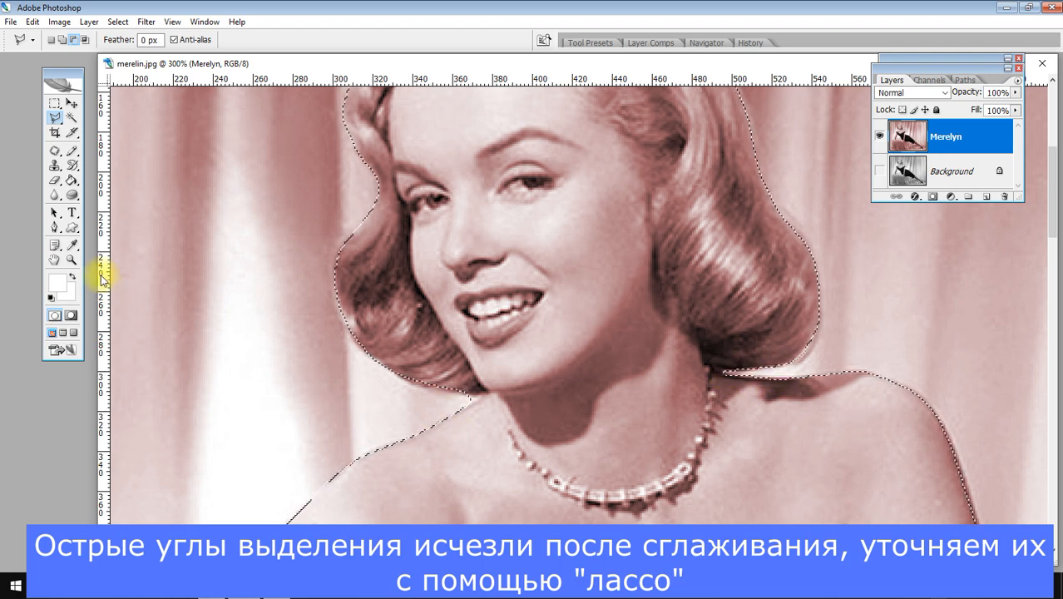
Step: Subtract the background corner where the hair meets the shoulder of the outstretched arm with the Polygonal Lasso
left_click(71, 261)
left_click_drag(463, 357, 539, 451)
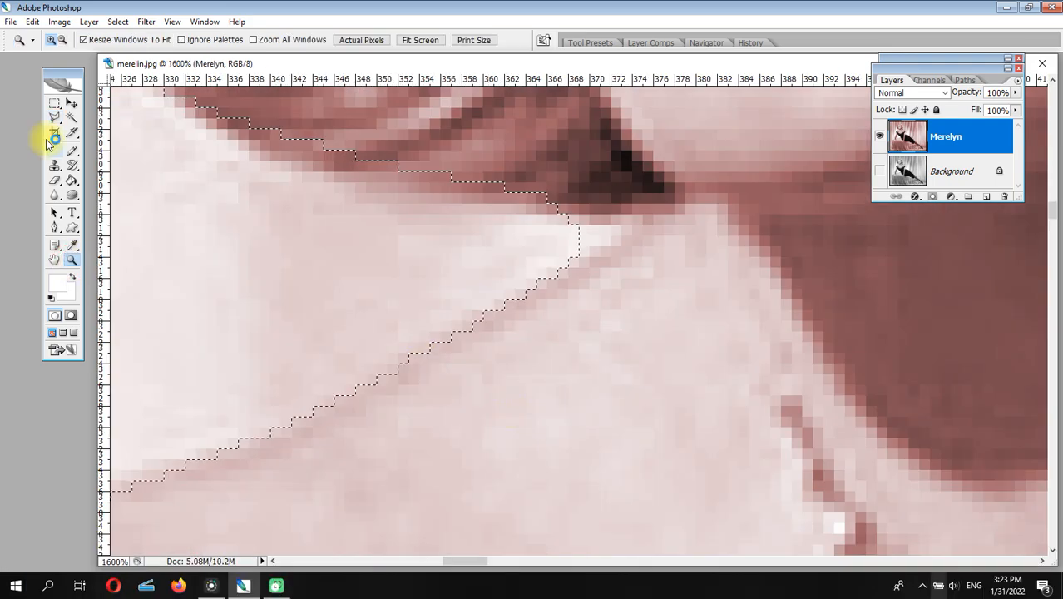
left_click(55, 117)
left_click_drag(549, 204, 631, 221)
left_click_drag(527, 259, 486, 216)
key("ctrl+minus")
key("ctrl+minus")
key("ctrl+minus")
key("ctrl+minus")
key("ctrl+minus")
key("ctrl+minus")
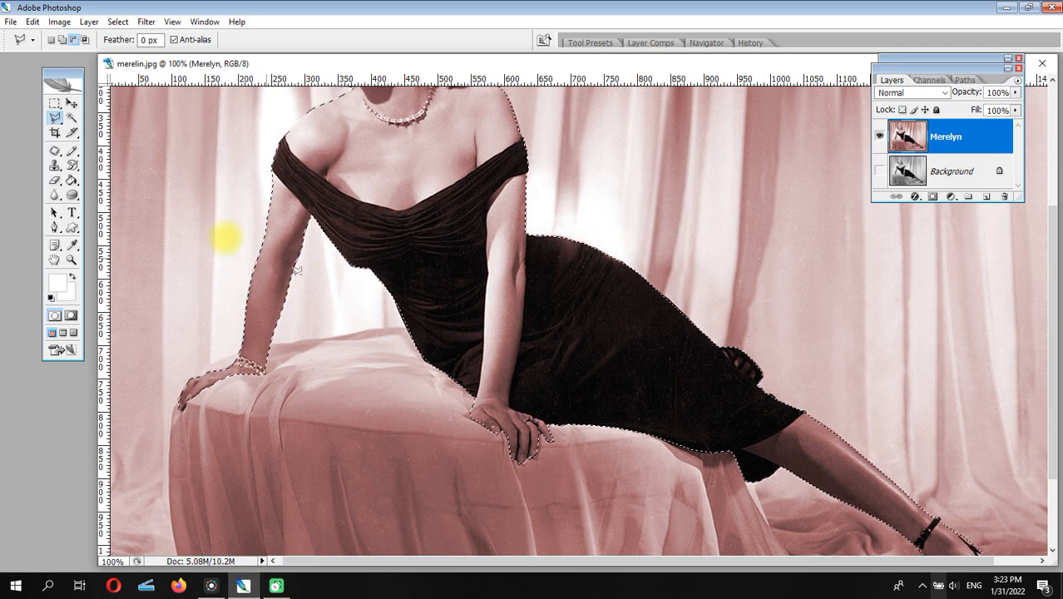
Step: Subtract the background corner between the outstretched arm and the dress from the selection with the Polygonal Lasso
left_click(70, 262)
left_click_drag(363, 277, 258, 199)
left_click(55, 117)
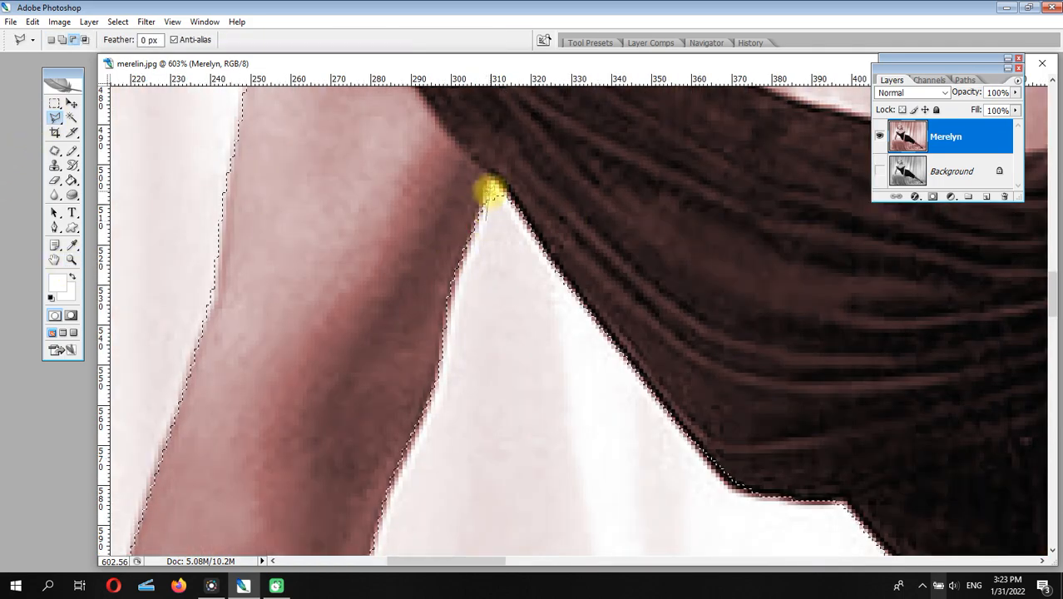
key("ctrl+minus")
key("ctrl+minus")
key("ctrl+minus")
key("ctrl+minus")
key("ctrl+minus")
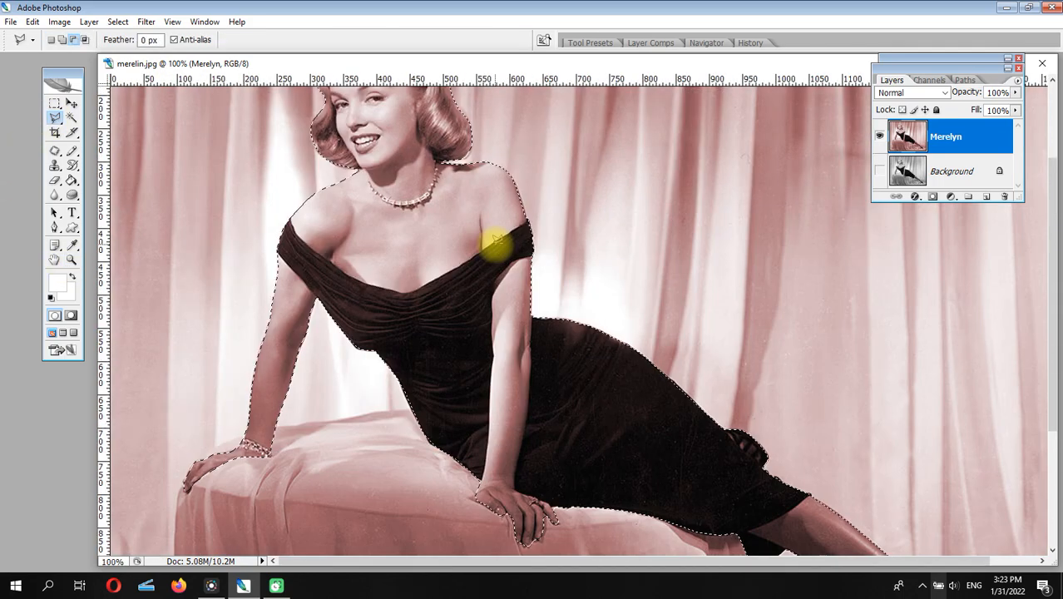
Step: Subtract the background notches between the fingers of the hand resting beside the dress with the Polygonal Lasso
left_click_drag(493, 237, 776, 347)
left_click(71, 261)
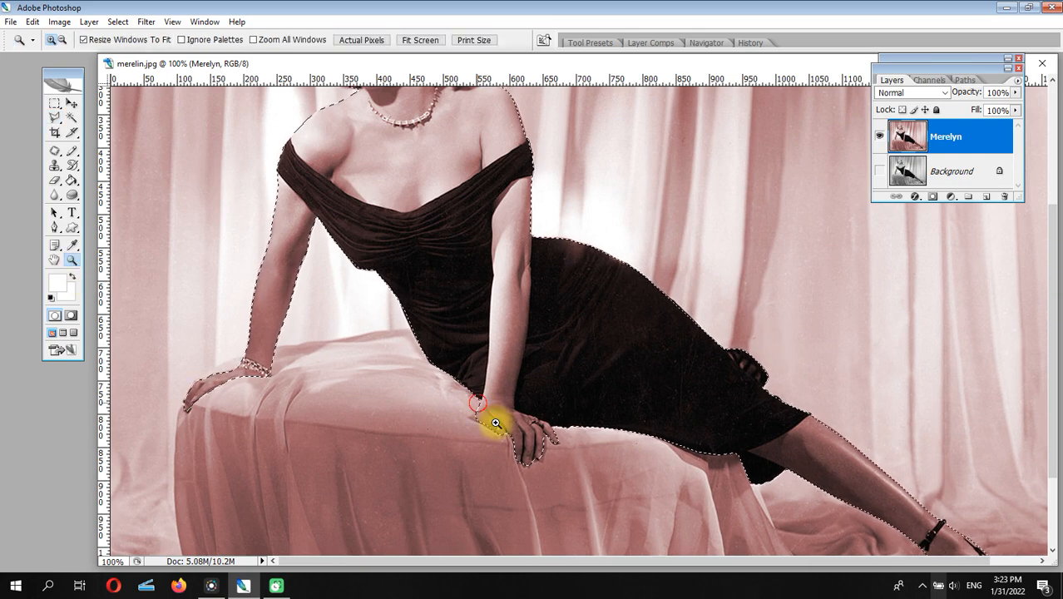
left_click_drag(424, 391, 553, 453)
left_click(55, 118)
left_click(681, 401)
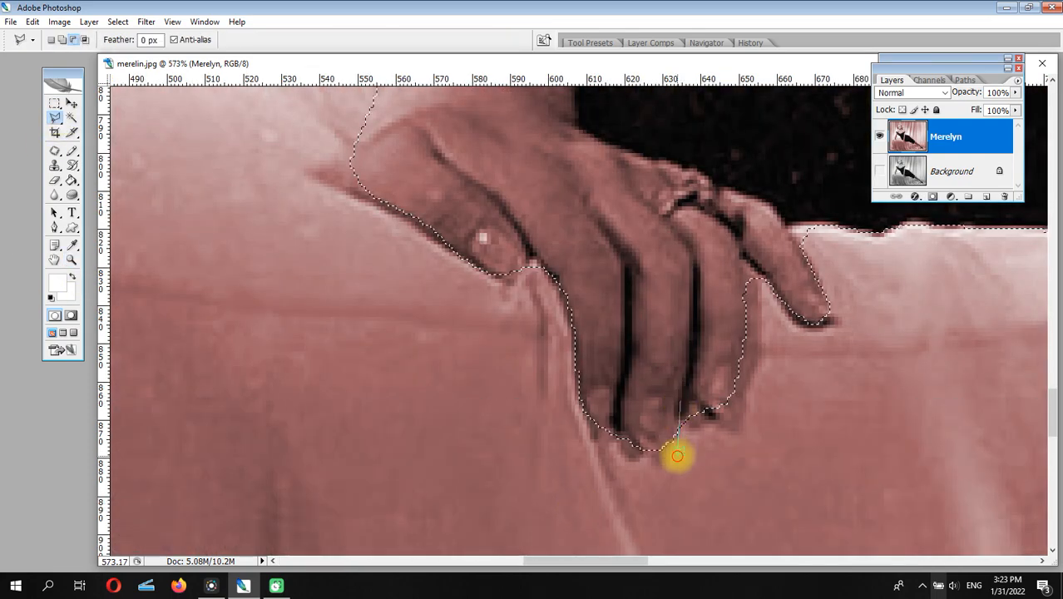
left_click(677, 455)
left_click(716, 445)
double_click(703, 404)
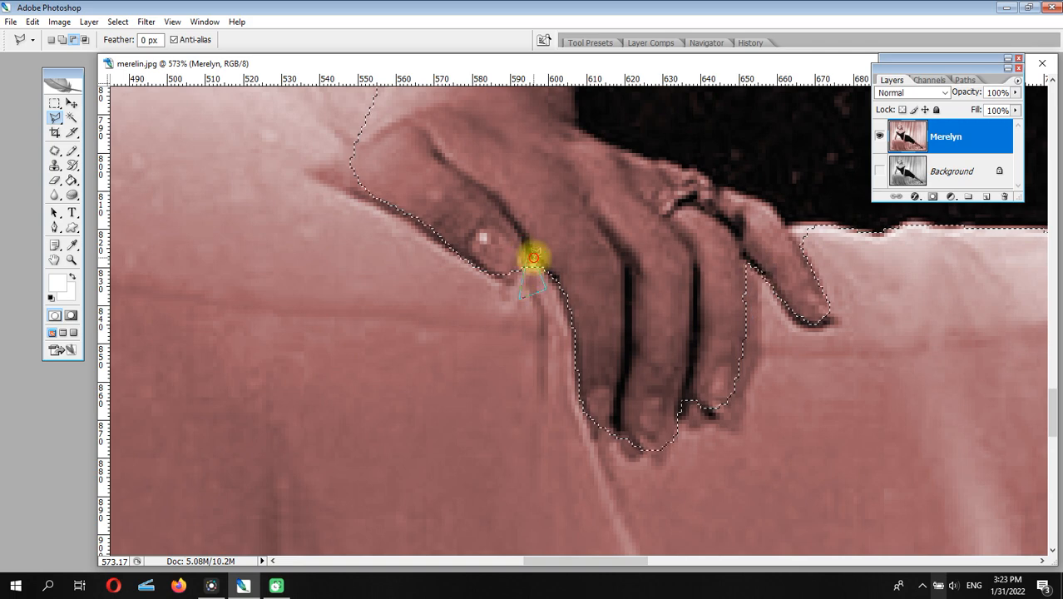
Step: Touch up the gap beside the resting hand's little finger in Quick Mask mode with the Pencil, and return to the selection
left_click(71, 315)
left_click(72, 150)
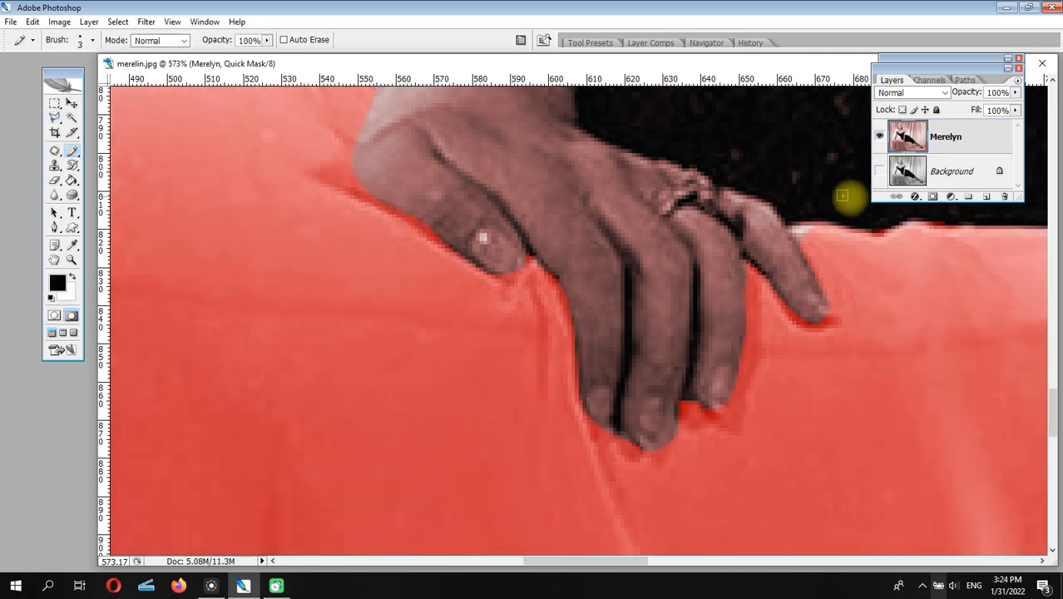
key("q")
key("ctrl+minus")
key("ctrl+minus")
key("ctrl+minus")
key("ctrl+minus")
key("ctrl+minus")
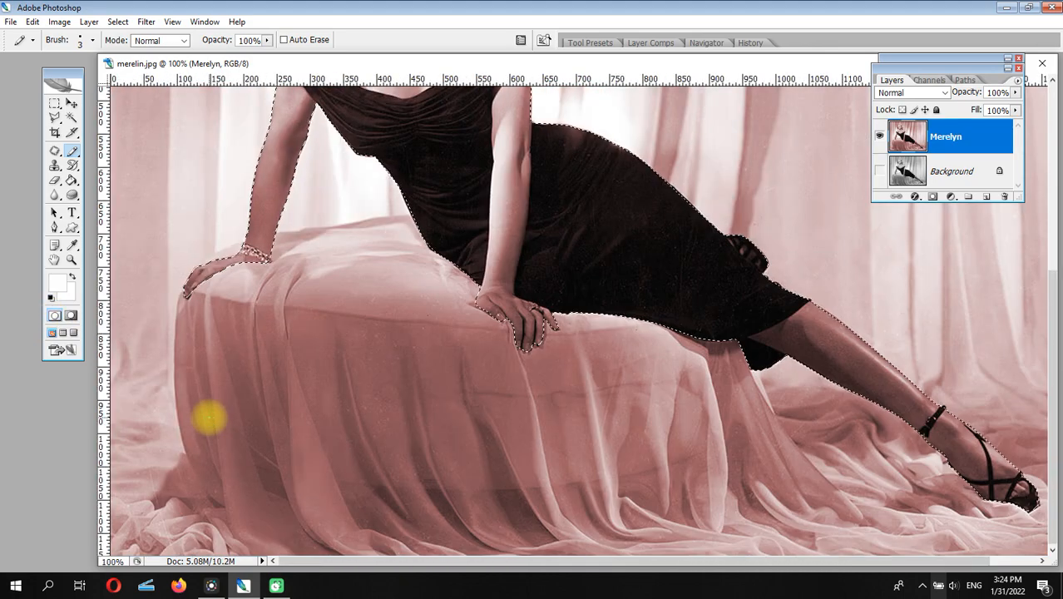
Step: Mask out the background sliver beside the resting hand's wrist in Quick Mask mode with the Pencil, and return to the selection
left_click(71, 262)
left_click_drag(420, 269, 531, 325)
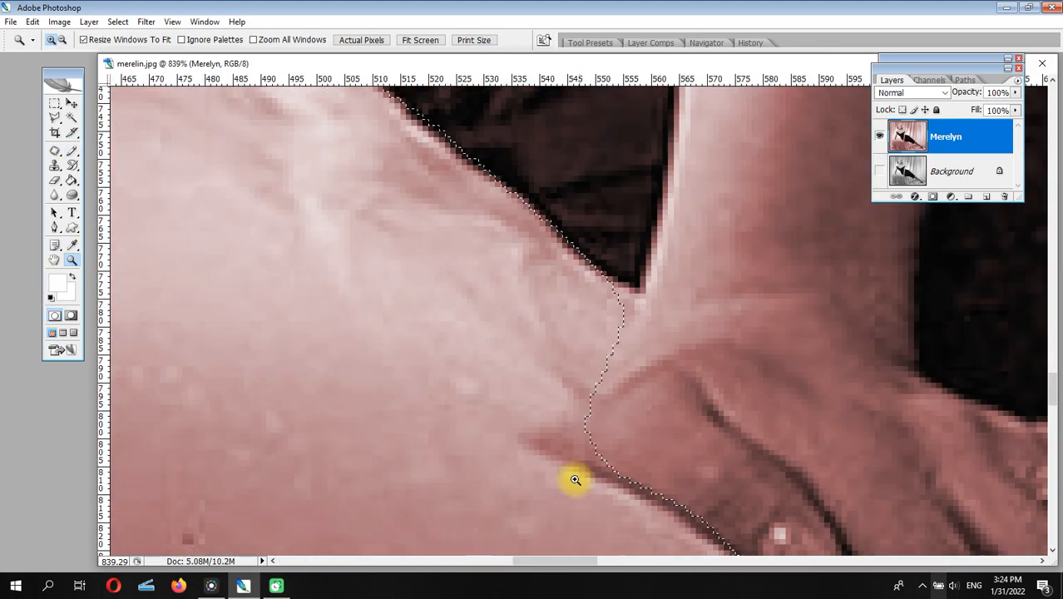
left_click(71, 315)
key("b")
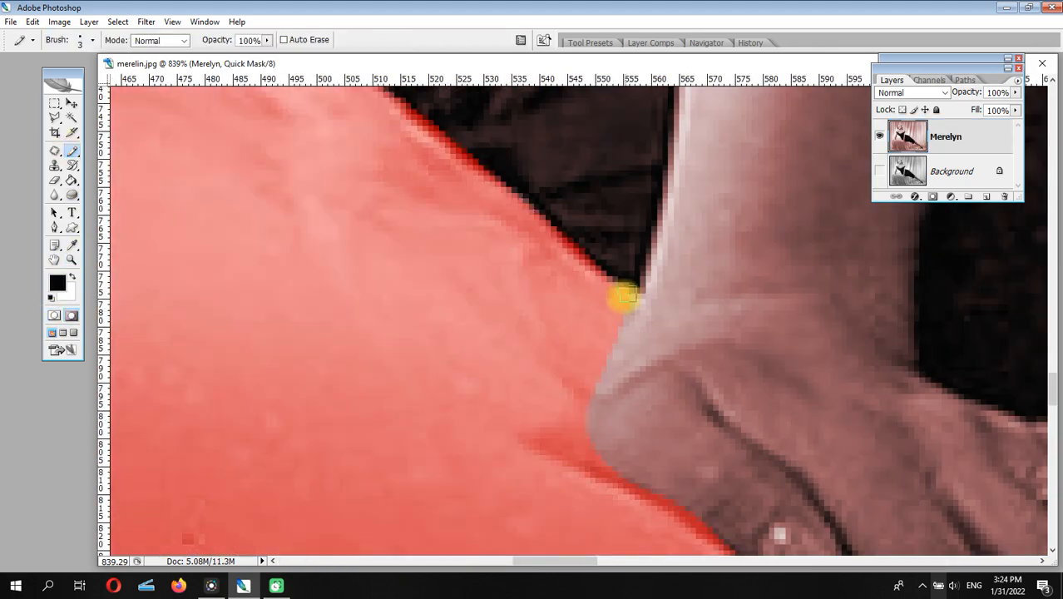
left_click(54, 316)
Step: Copy the selected figure from the Merelyn layer and paste it onto a new layer
key("ctrl+minus")
key("ctrl+minus")
key("ctrl+minus")
key("ctrl+minus")
key("ctrl+minus")
key("ctrl+minus")
key("ctrl+minus")
key("ctrl+minus")
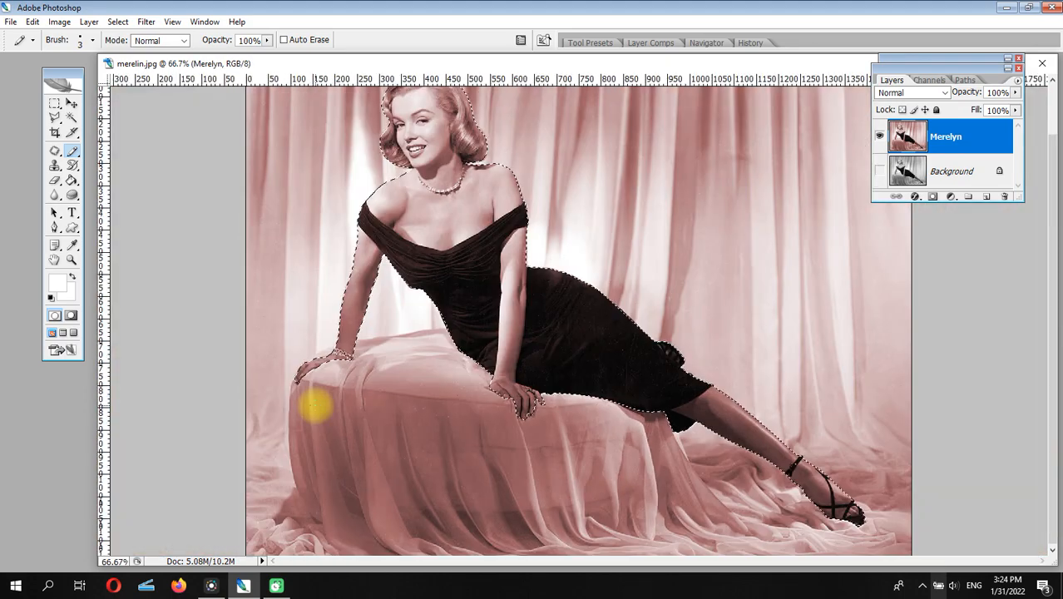
key("ctrl+0")
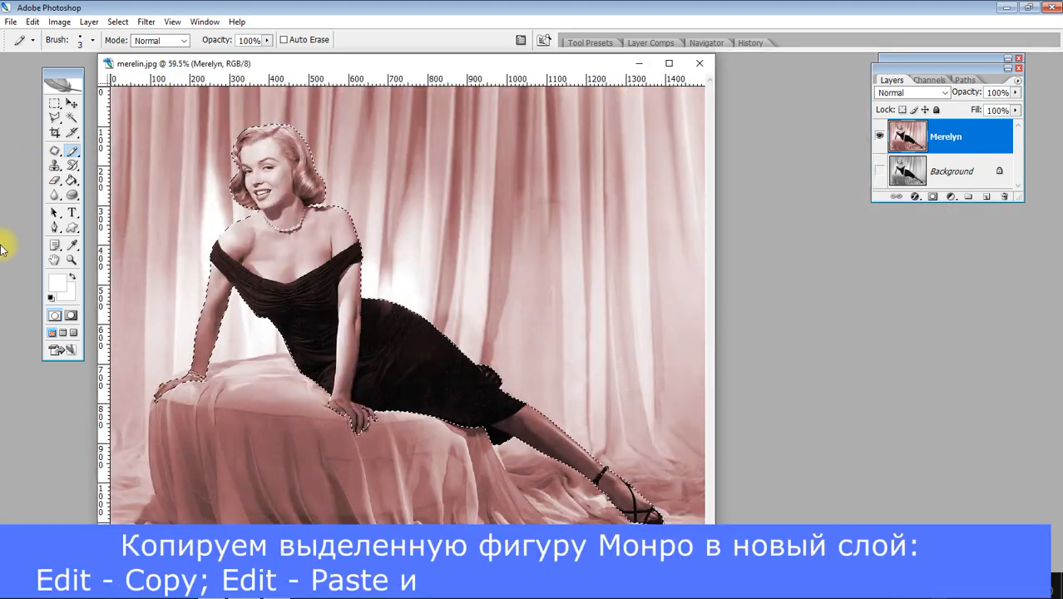
left_click(39, 22)
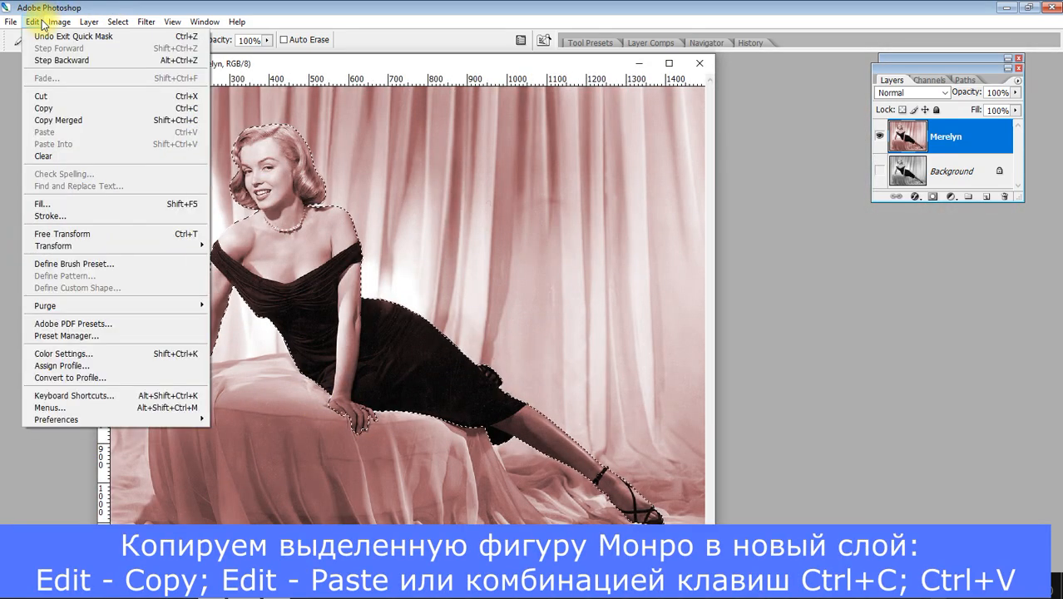
left_click(46, 108)
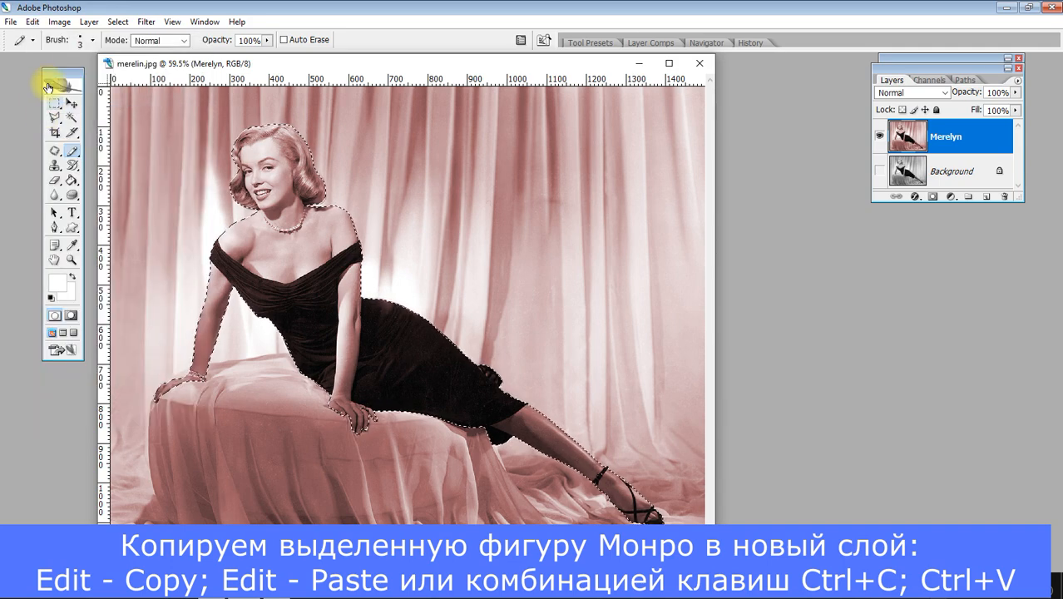
left_click(33, 22)
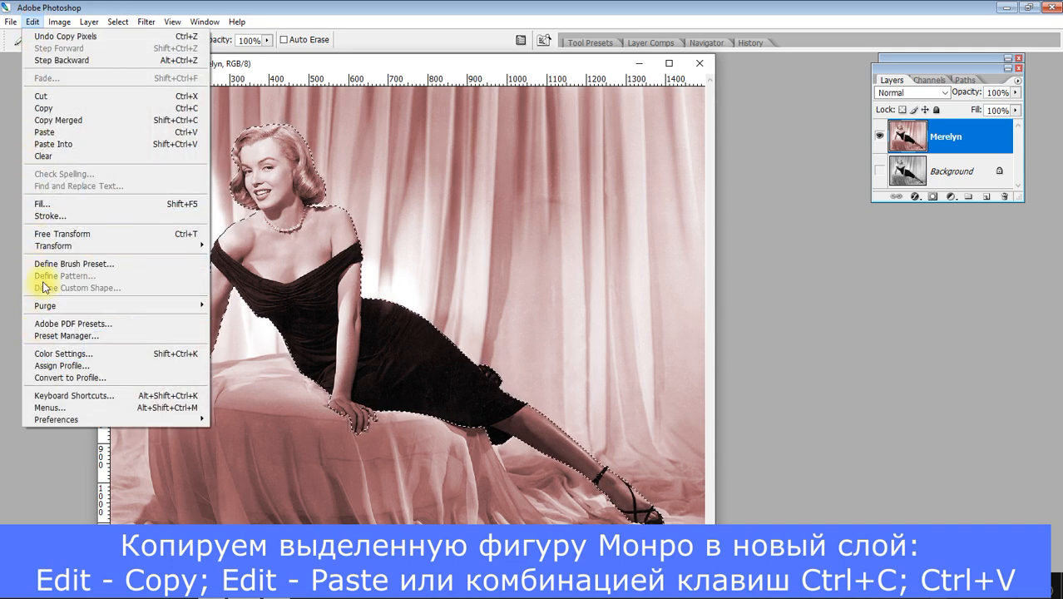
left_click(44, 131)
Step: Make room for the full layer list and inspect the cut-out figure by hiding and reshowing the Merelyn layer
left_click_drag(430, 70, 572, 66)
left_click_drag(1019, 196, 1045, 330)
left_click(880, 172)
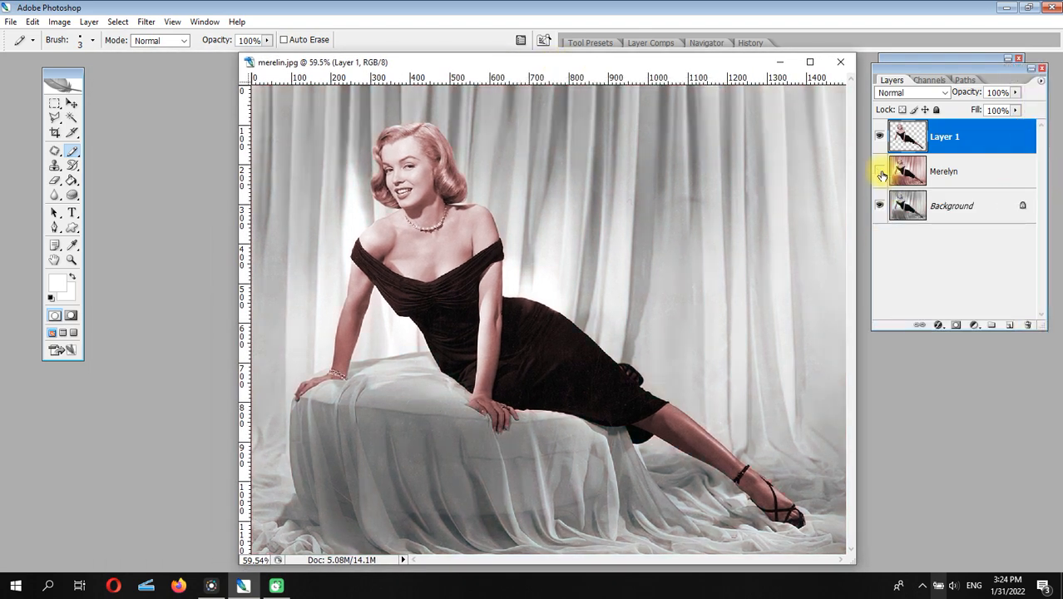
left_click(880, 172)
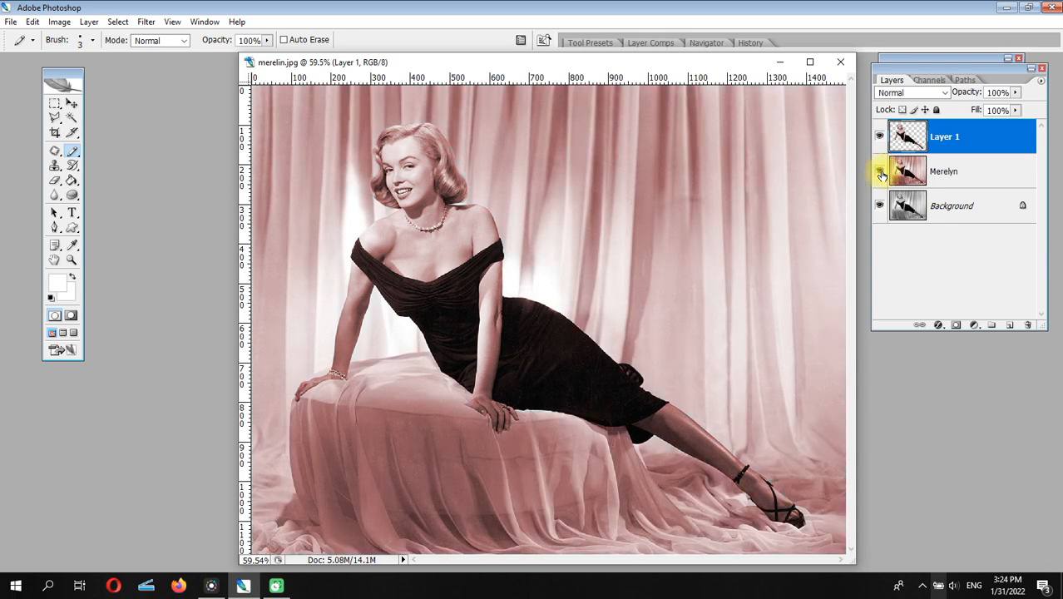
Step: Tint the Merelyn layer green using Hue/Saturation with Colorize on, at Hue 70, Saturation 24 and Lightness -33
left_click(945, 172)
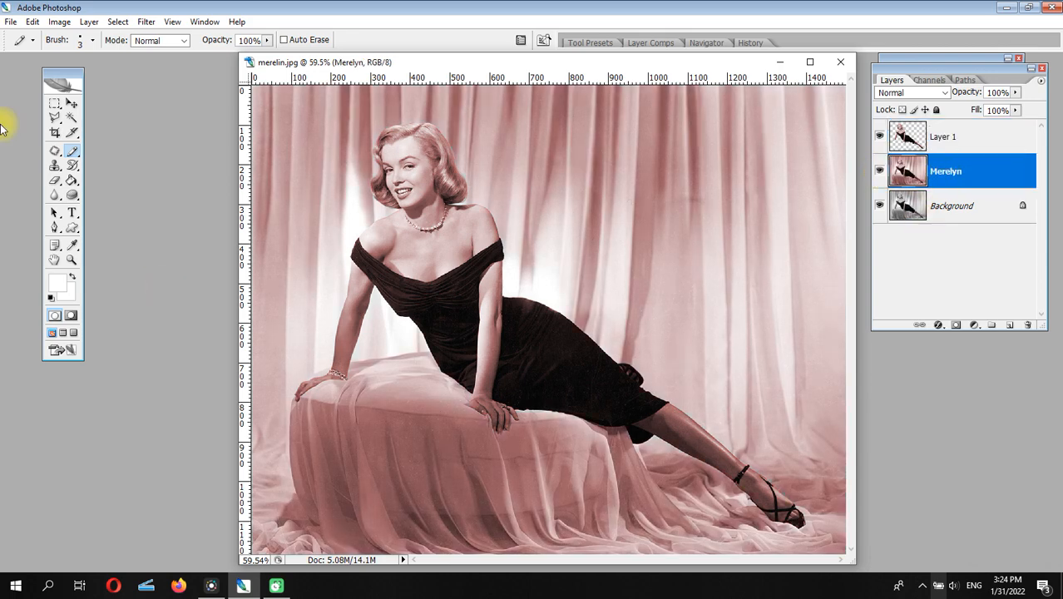
left_click(60, 20)
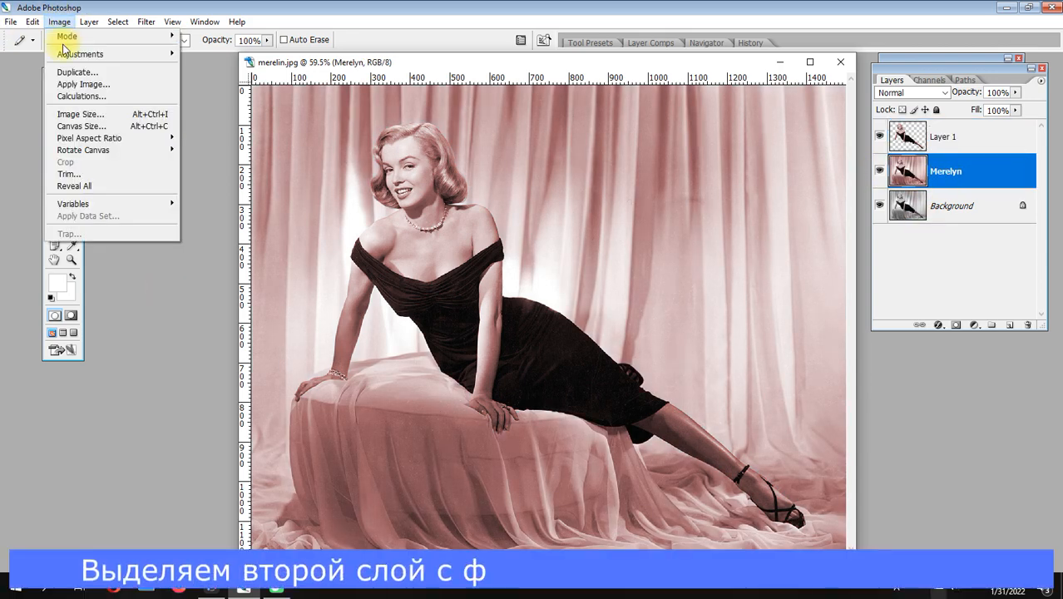
mouse_move(64, 55)
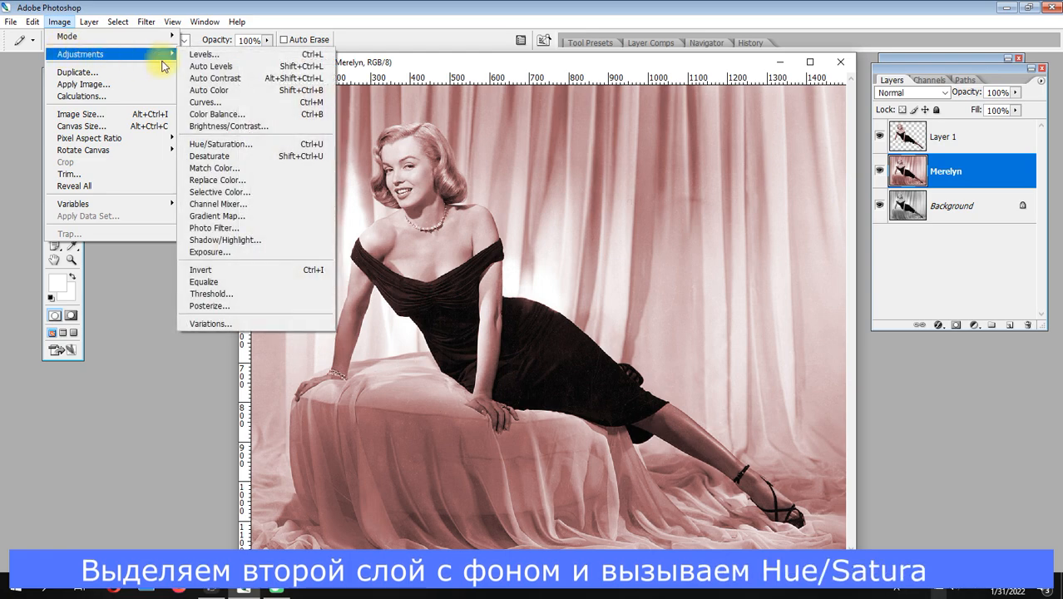
left_click(281, 143)
left_click_drag(612, 69, 737, 106)
left_click(795, 252)
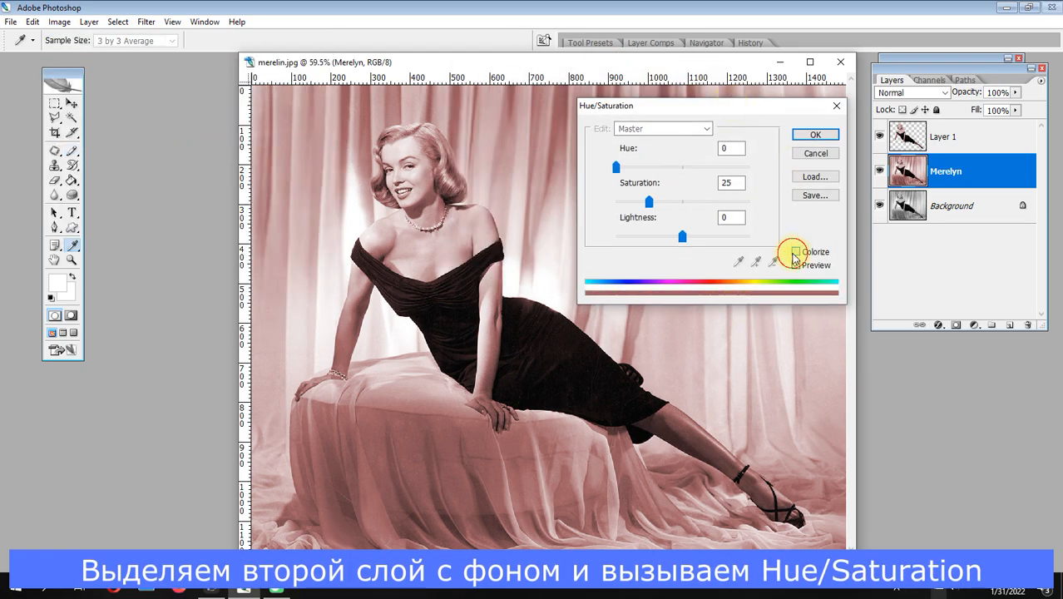
left_click_drag(619, 167, 647, 172)
left_click_drag(682, 236, 668, 236)
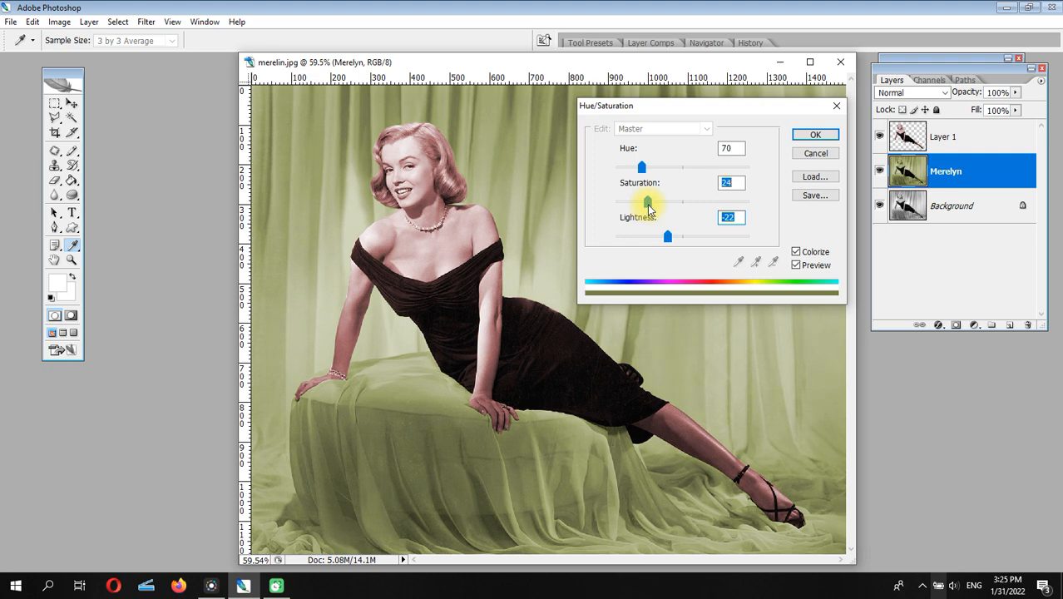
left_click_drag(669, 240, 663, 243)
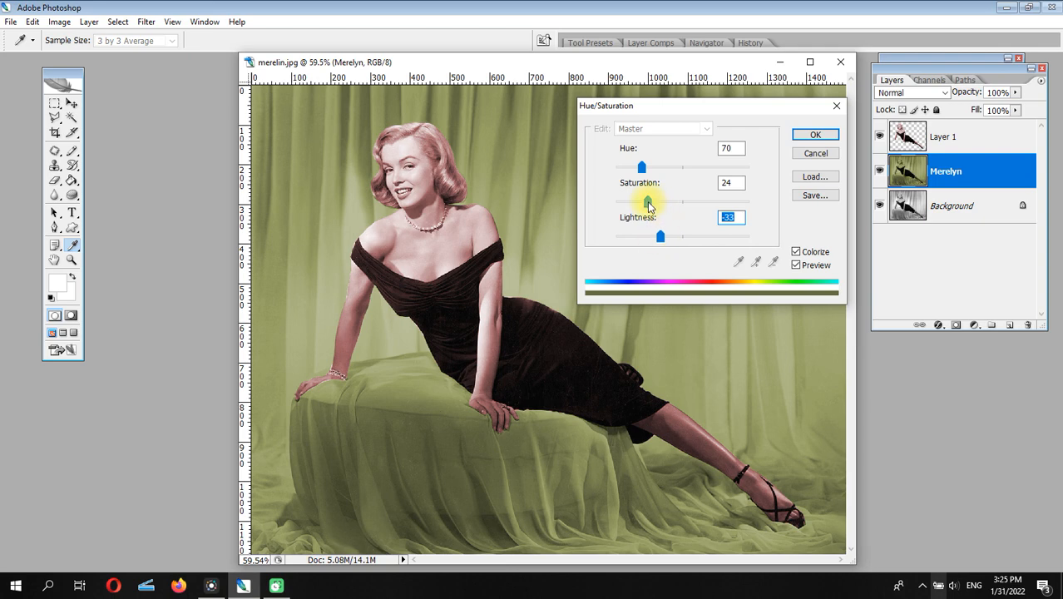
left_click(815, 136)
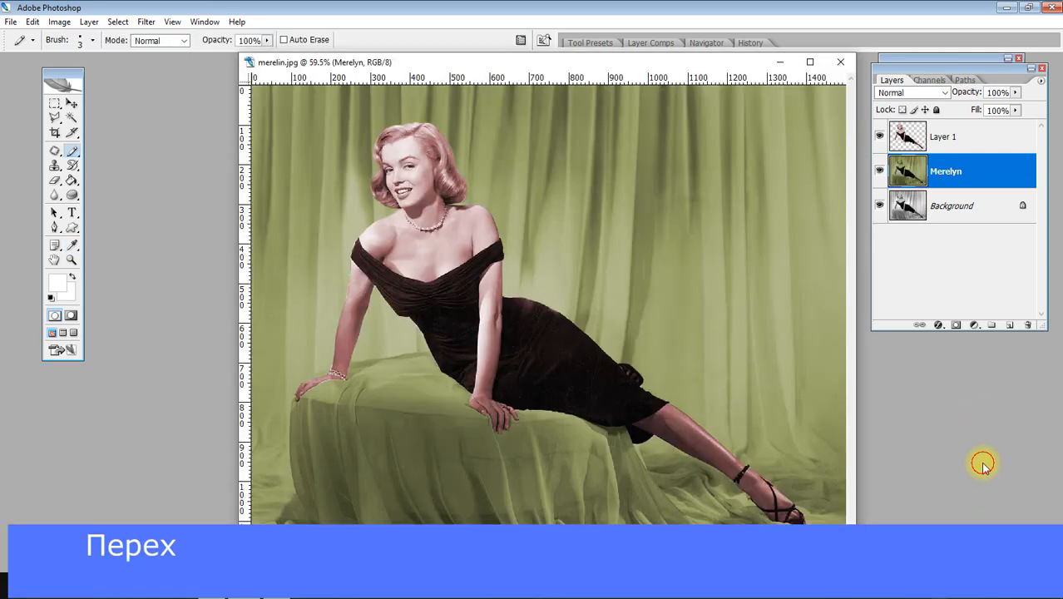
Step: Colorize the figure on Layer 1 with Hue/Saturation at Hue 18, Saturation 26 and Lightness -2, and check it by toggling the layer's visibility
left_click(903, 136)
left_click(59, 22)
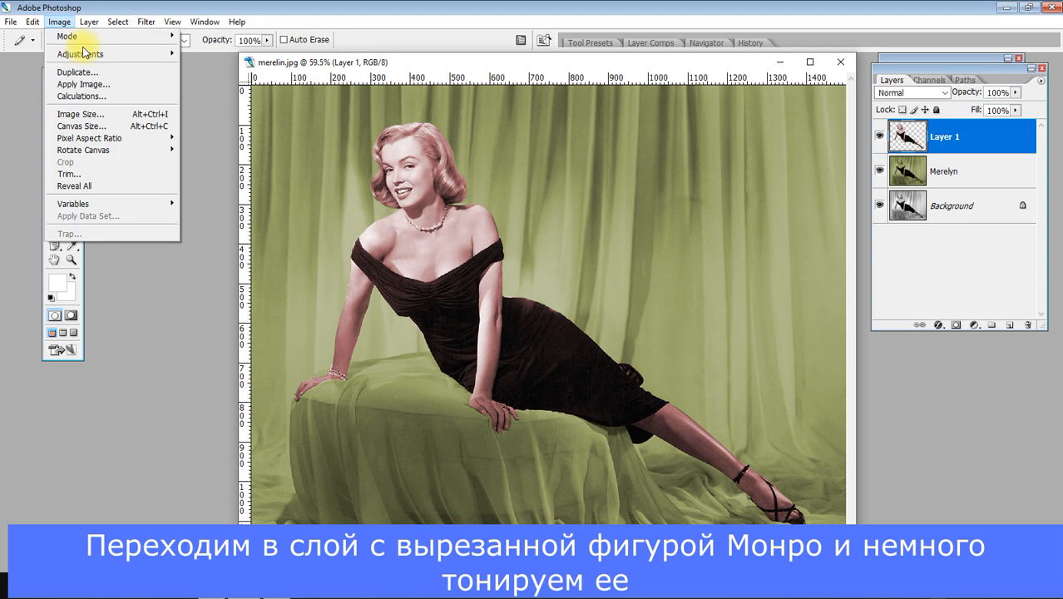
mouse_move(96, 37)
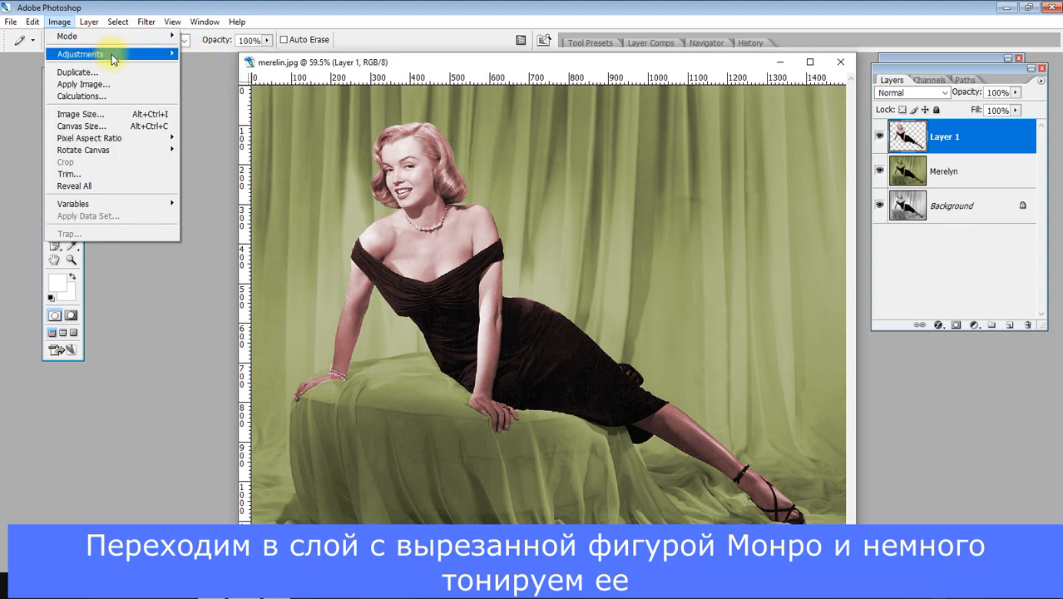
mouse_move(113, 59)
left_click(220, 144)
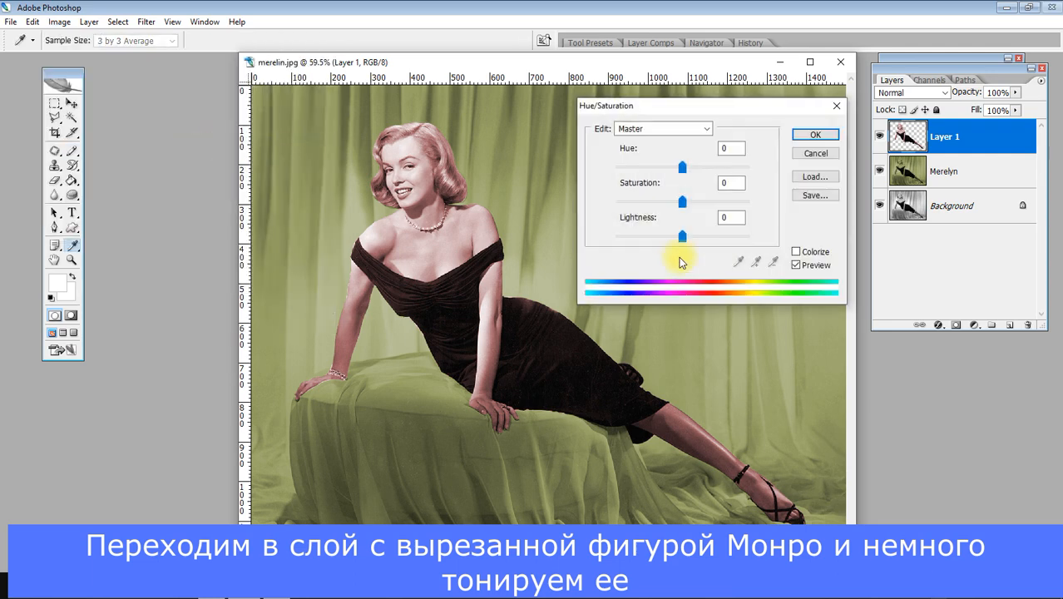
left_click(796, 252)
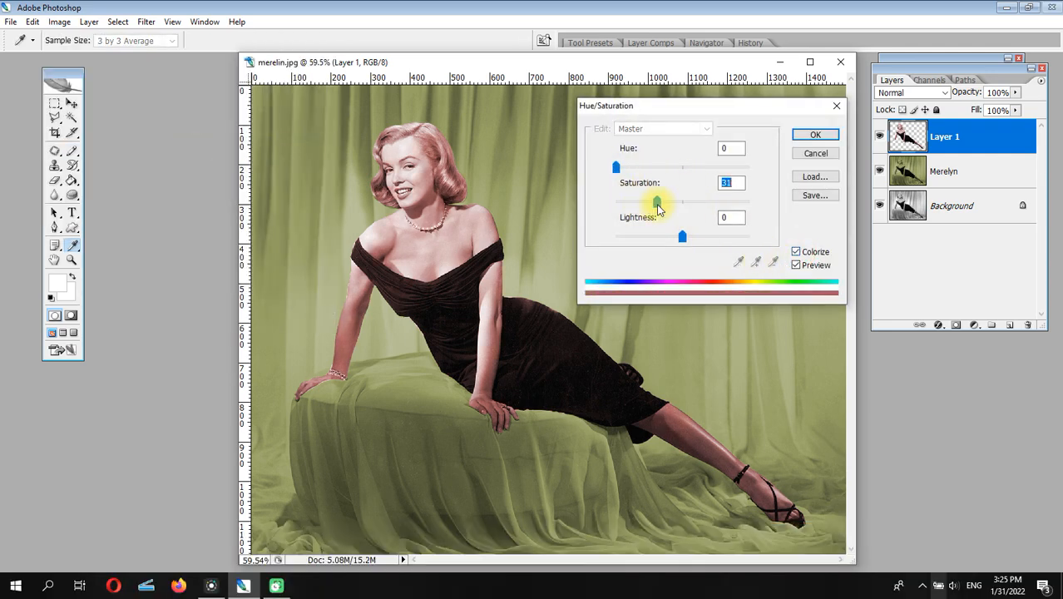
left_click_drag(682, 238, 686, 242)
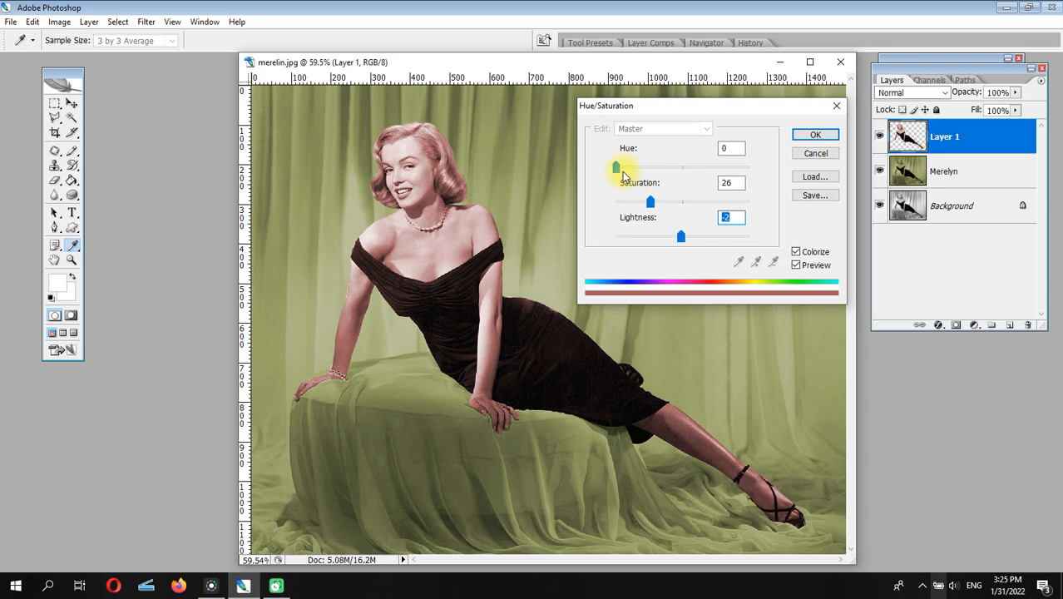
left_click_drag(622, 171, 626, 170)
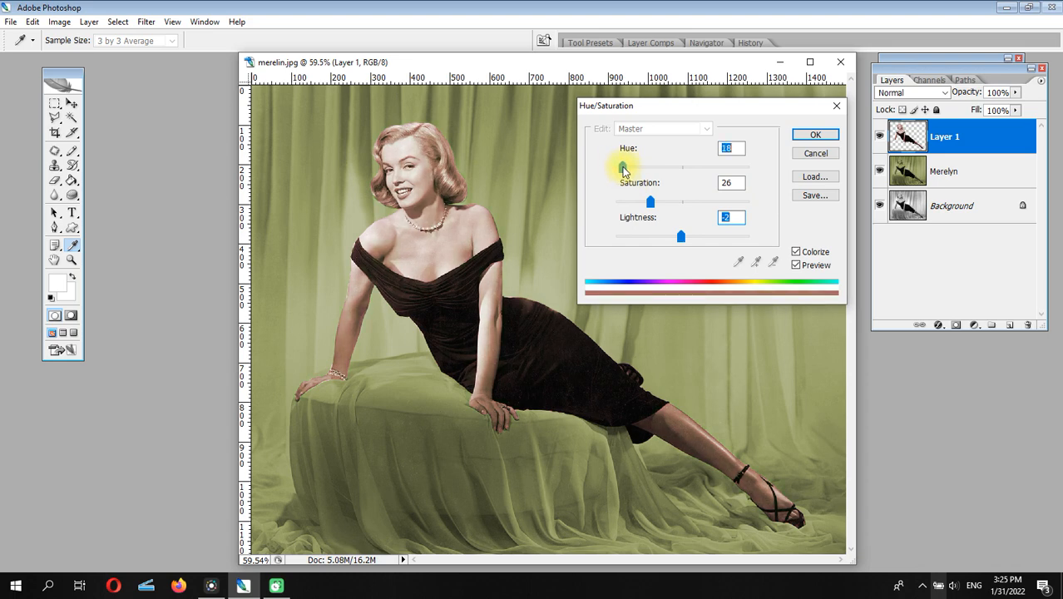
left_click(797, 139)
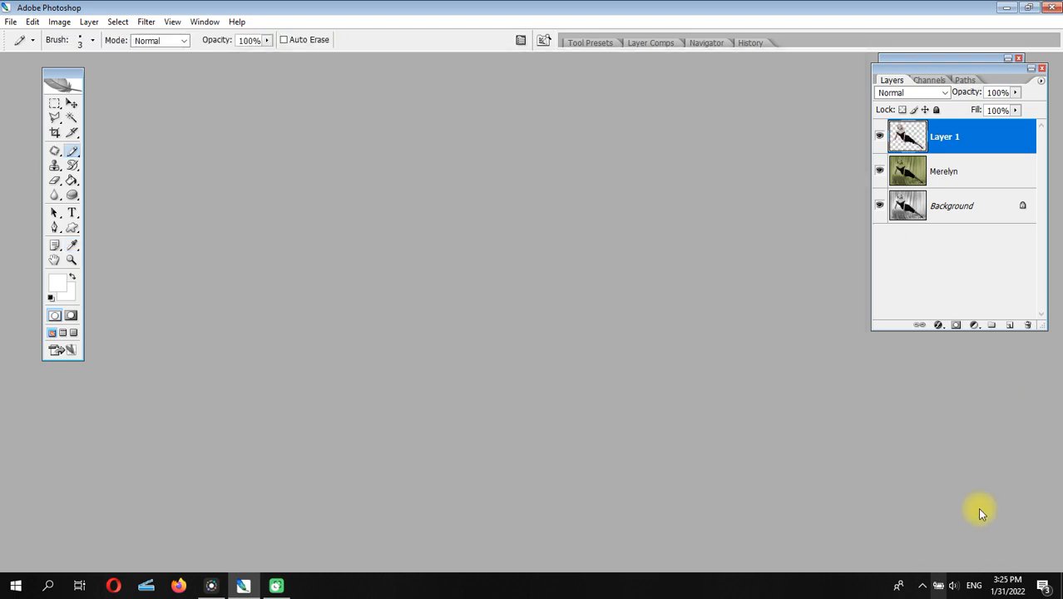
left_click(879, 137)
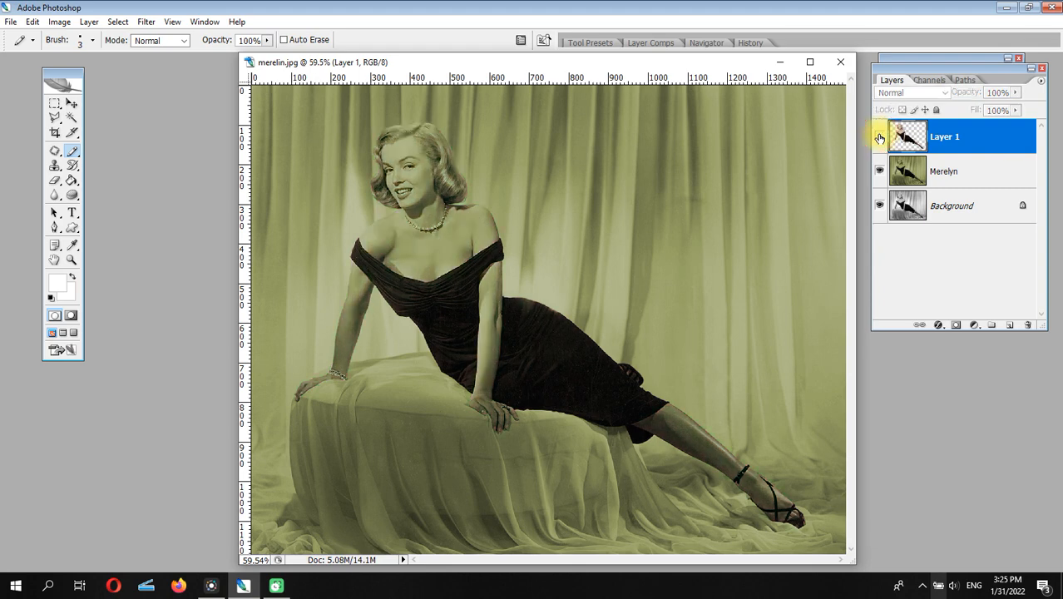
left_click(879, 137)
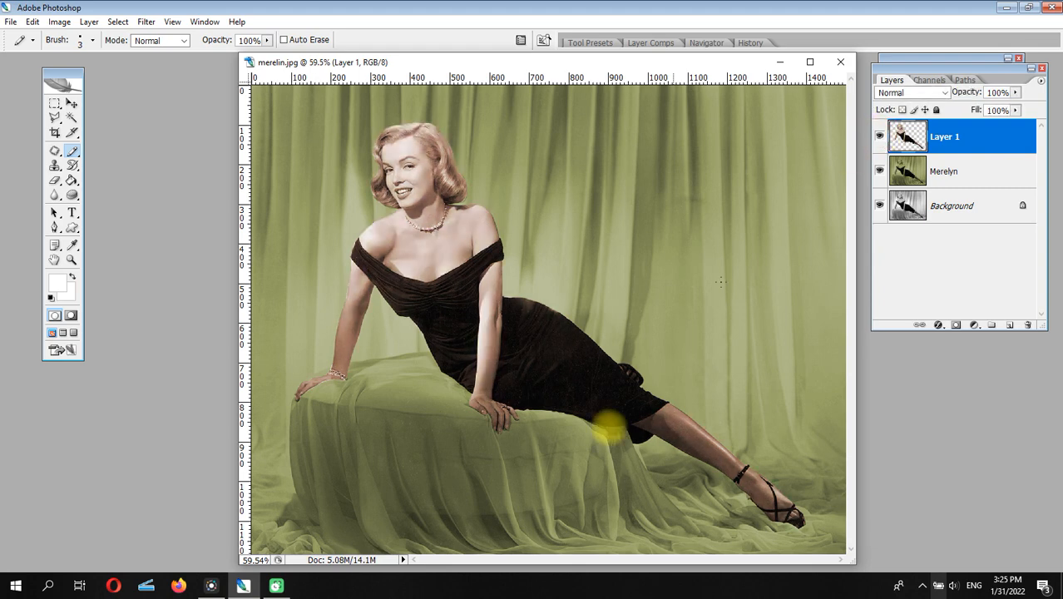
Step: Outline the outer contour of the lips on Layer 1 as a selection with the Polygonal Lasso
left_click(71, 261)
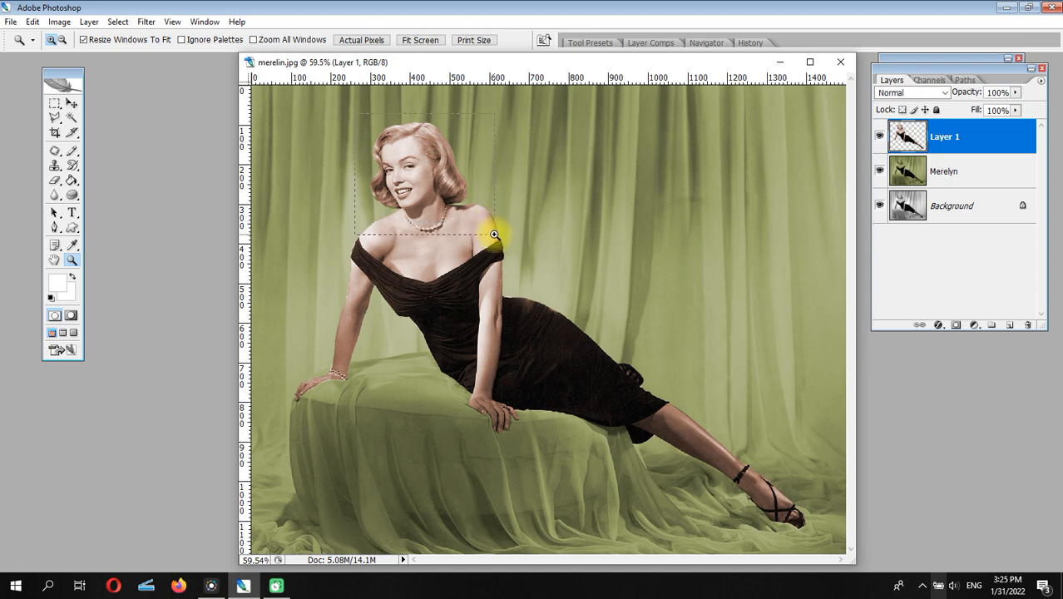
left_click_drag(494, 234, 494, 234)
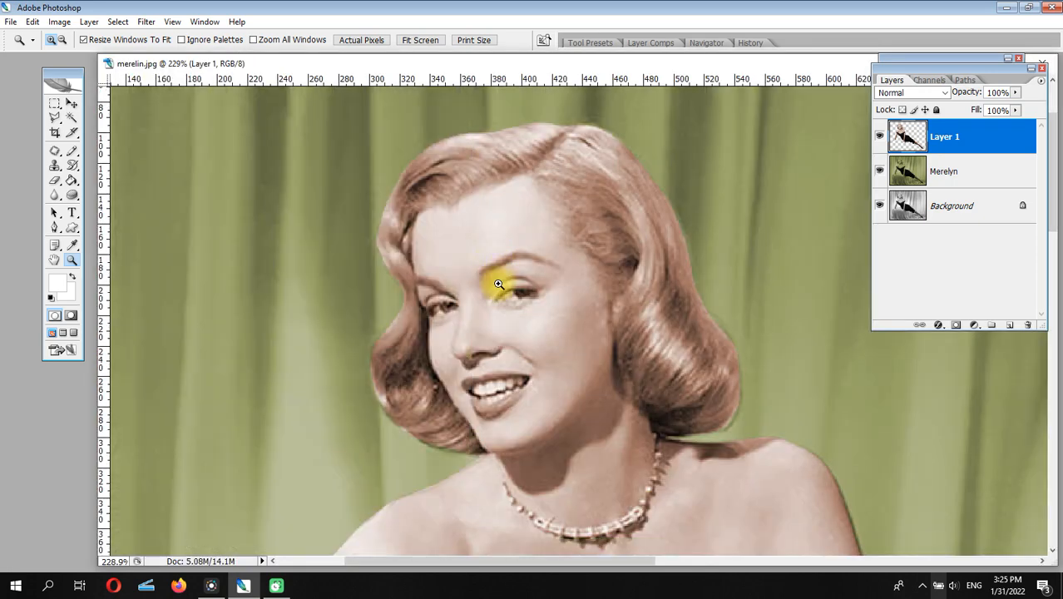
left_click_drag(373, 149, 741, 484)
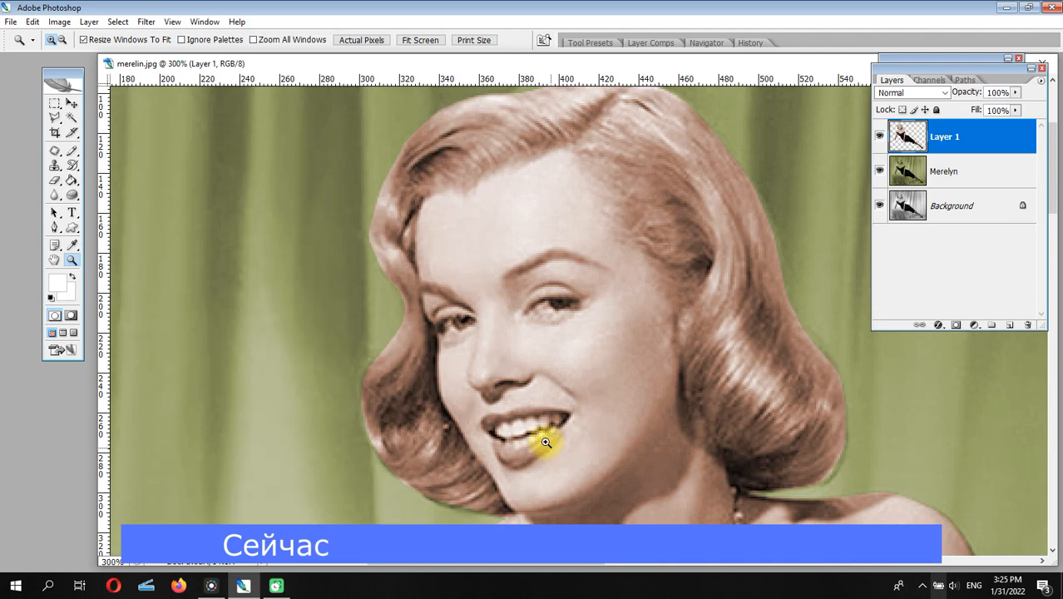
left_click_drag(428, 272, 623, 499)
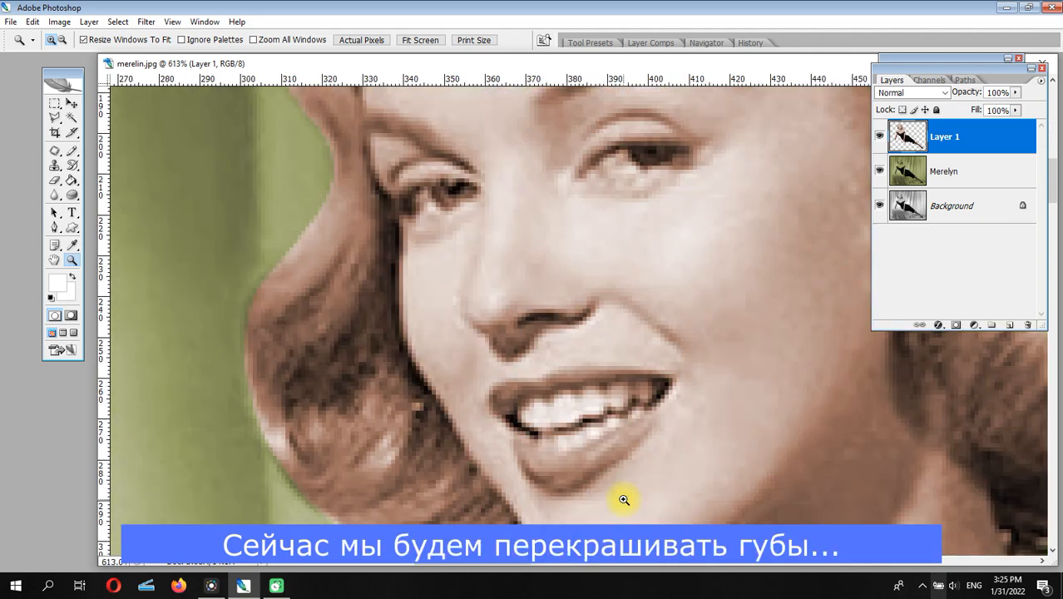
left_click(55, 118)
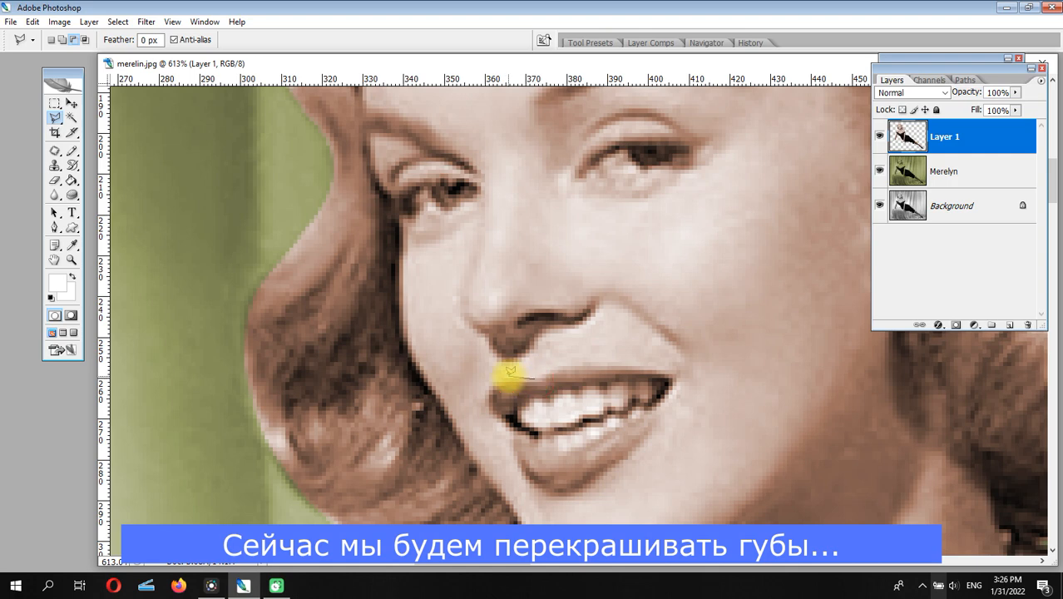
left_click_drag(491, 402, 510, 426)
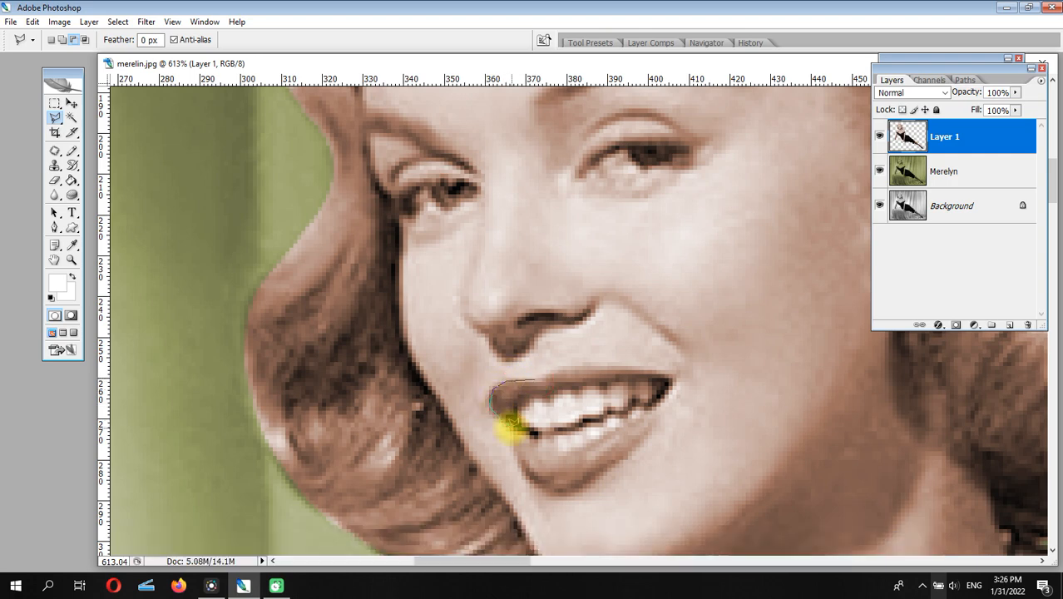
left_click_drag(548, 491, 603, 472)
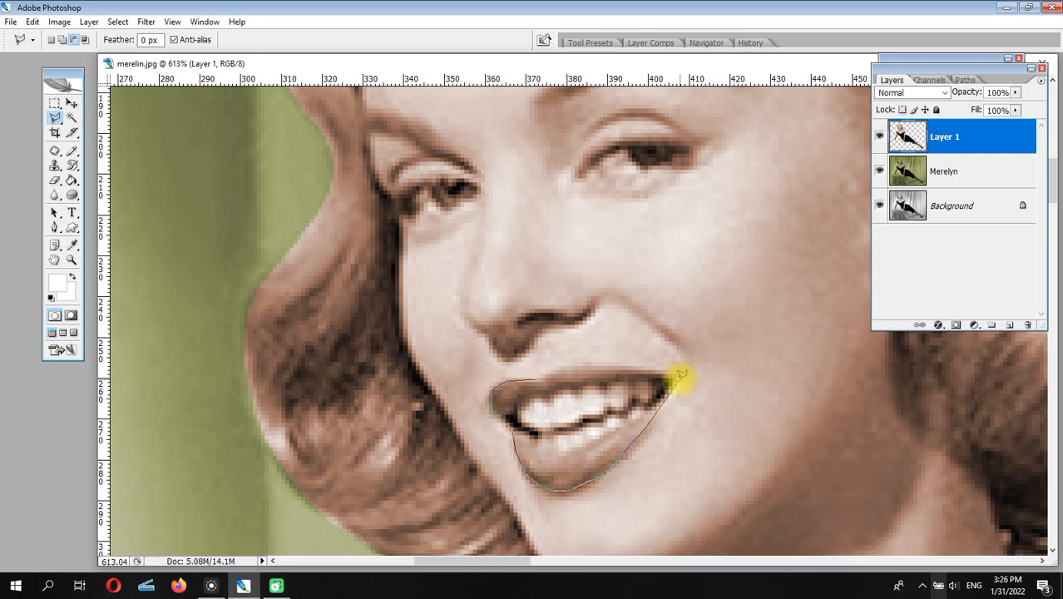
left_click_drag(544, 366, 542, 370)
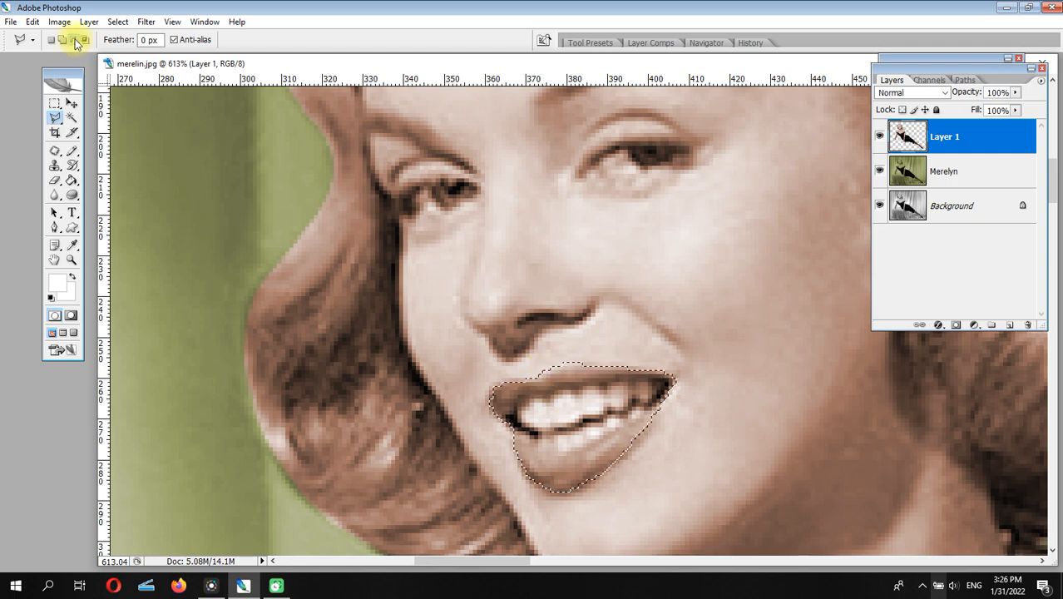
Step: Subtract the teeth and mouth opening from the lips selection with the Polygonal Lasso, and check the result in Quick Mask mode
left_click(570, 387)
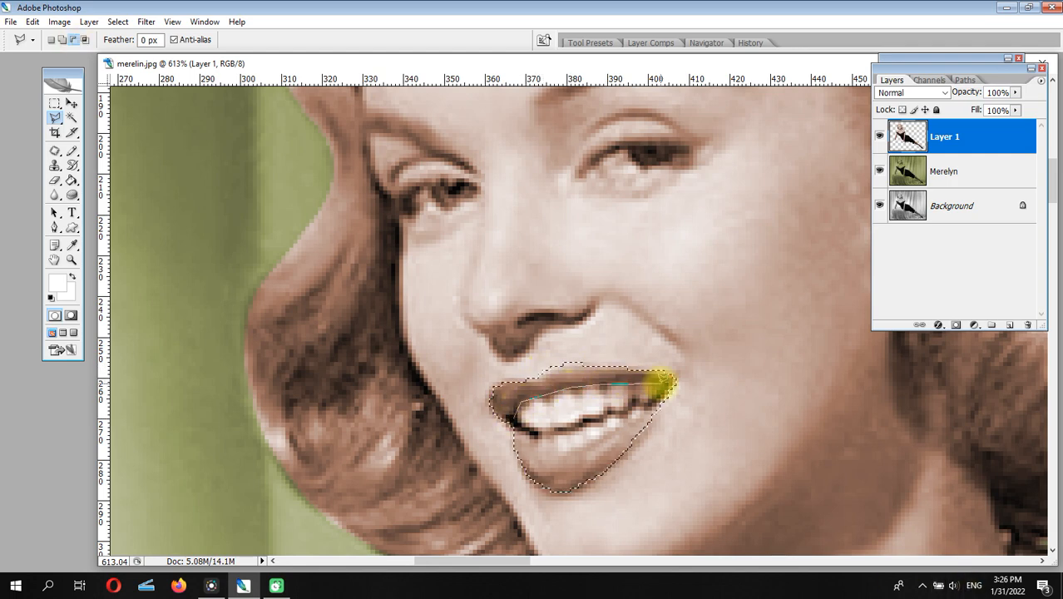
left_click(71, 315)
left_click(54, 315)
Step: Feather the lips selection and review its softened edge in Quick Mask mode
left_click(117, 21)
left_click(145, 147)
left_click(589, 200)
left_click(72, 315)
left_click(55, 315)
Step: Colorize the selected lips vivid red with Hue/Saturation at Hue 0, and deselect them
left_click(60, 22)
mouse_move(83, 54)
left_click(247, 151)
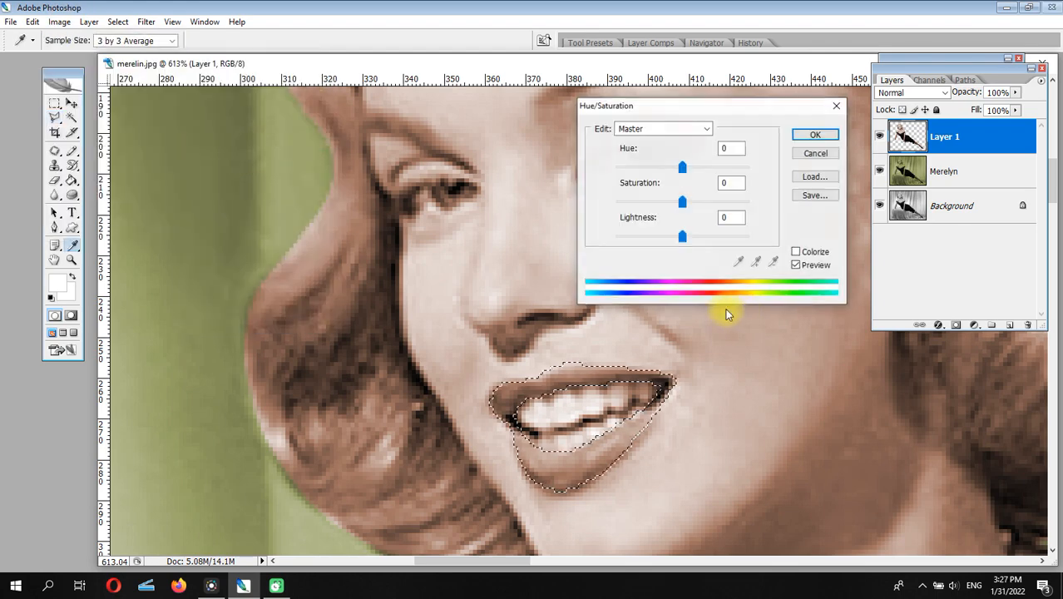
left_click(797, 252)
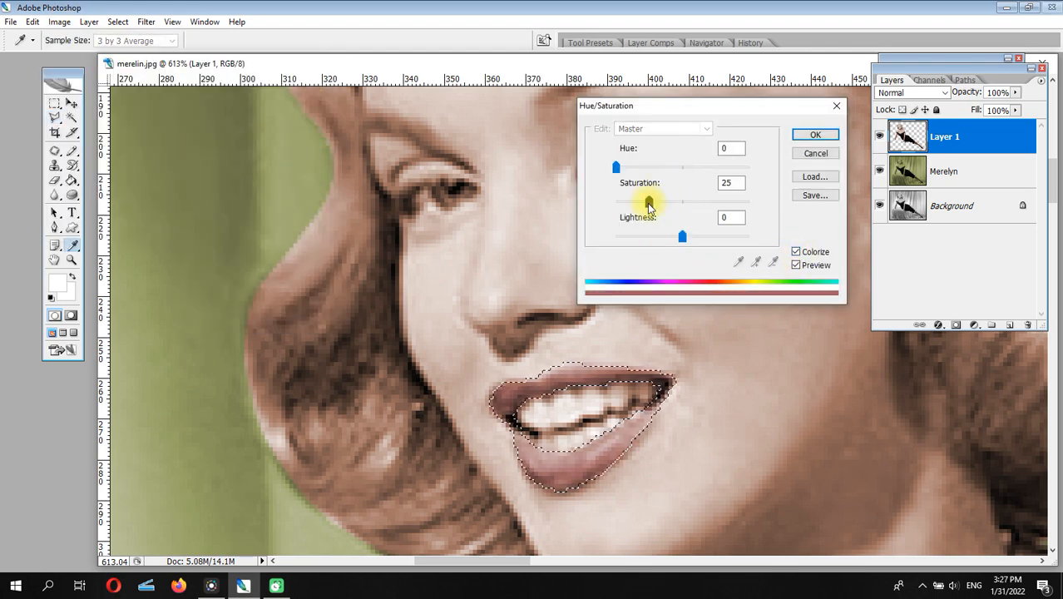
left_click(809, 134)
key("l")
left_click(117, 22)
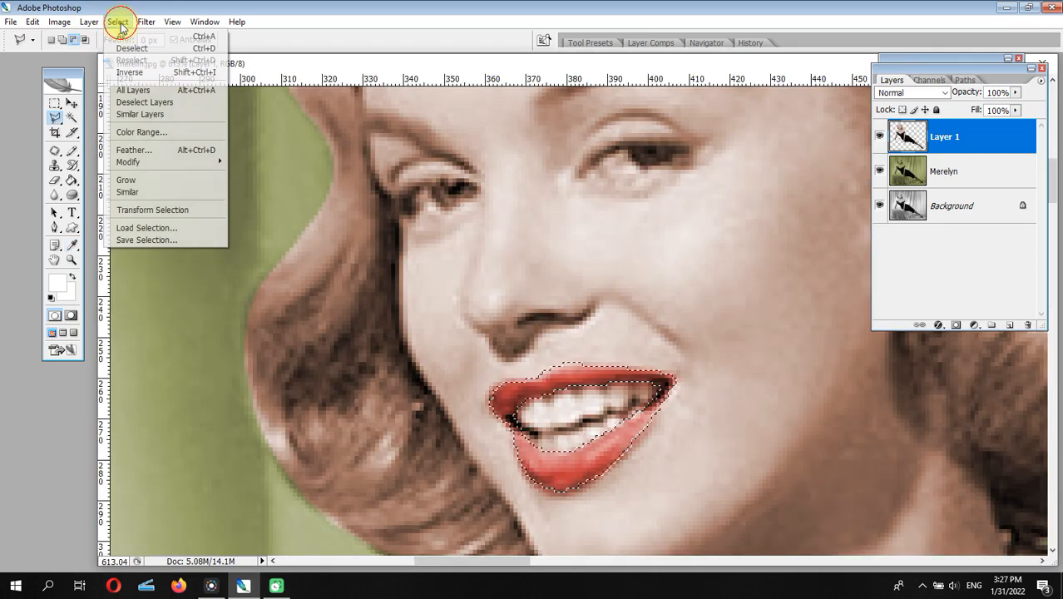
left_click(137, 49)
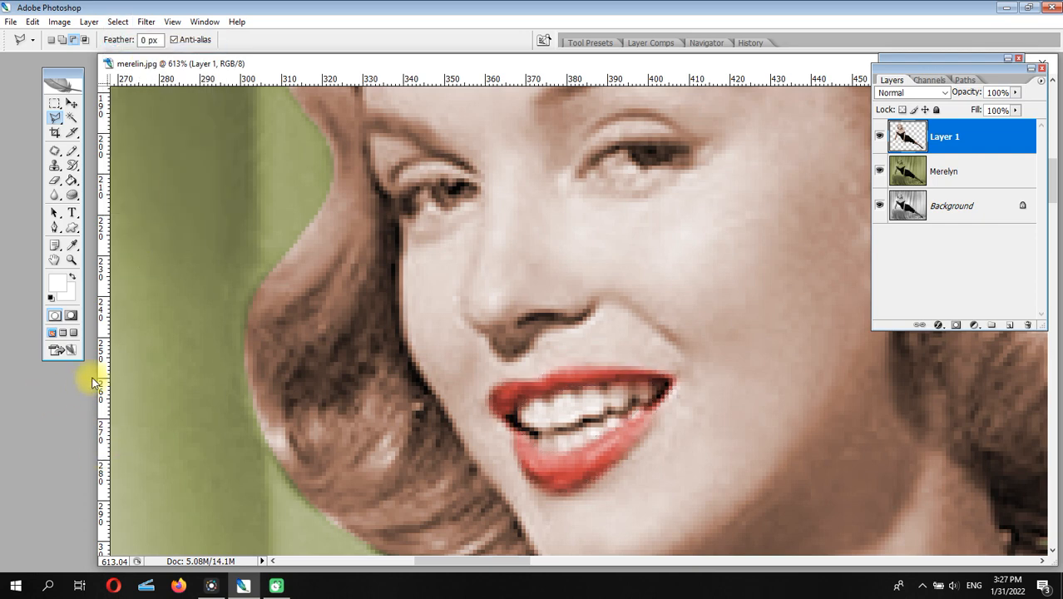
Step: Select the iris and upper lash line of both eyes on Layer 1 with the Polygonal Lasso, adding the second eye to the selection
left_click(710, 45)
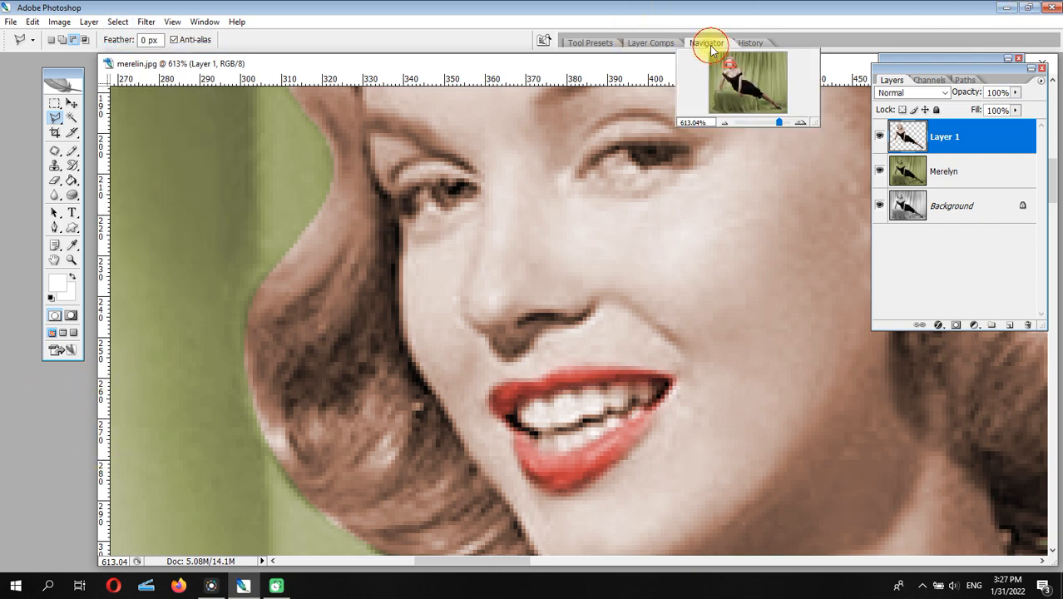
left_click(723, 122)
left_click(723, 122)
left_click(724, 122)
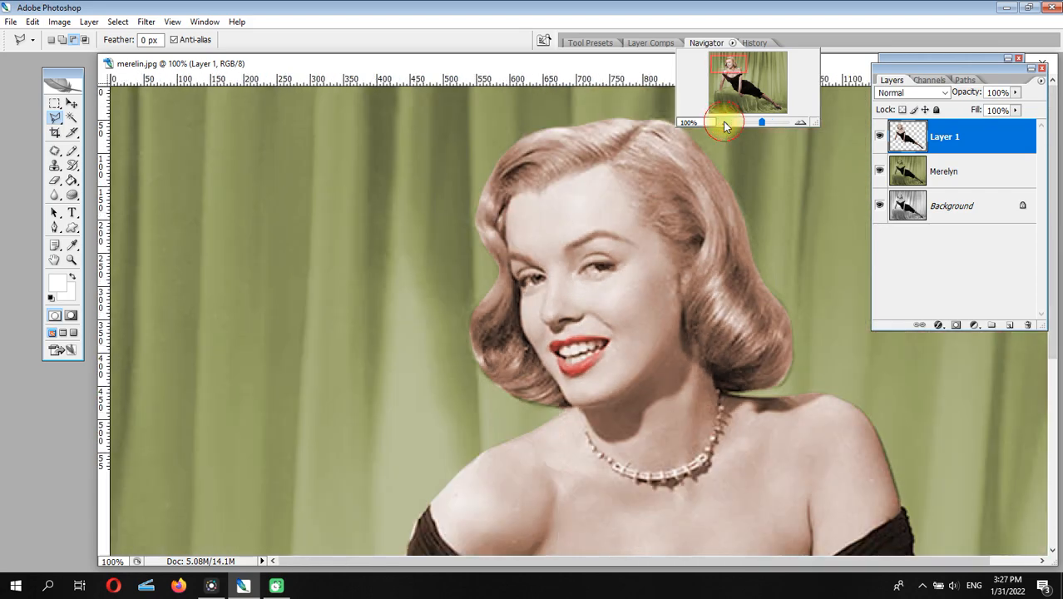
left_click(724, 122)
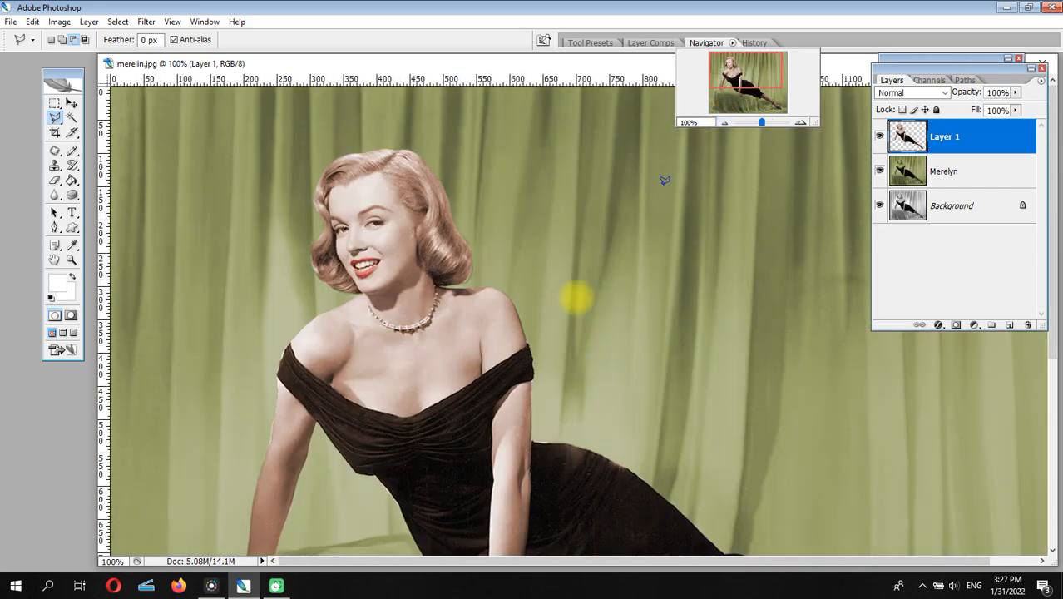
left_click(72, 259)
left_click_drag(314, 207, 404, 259)
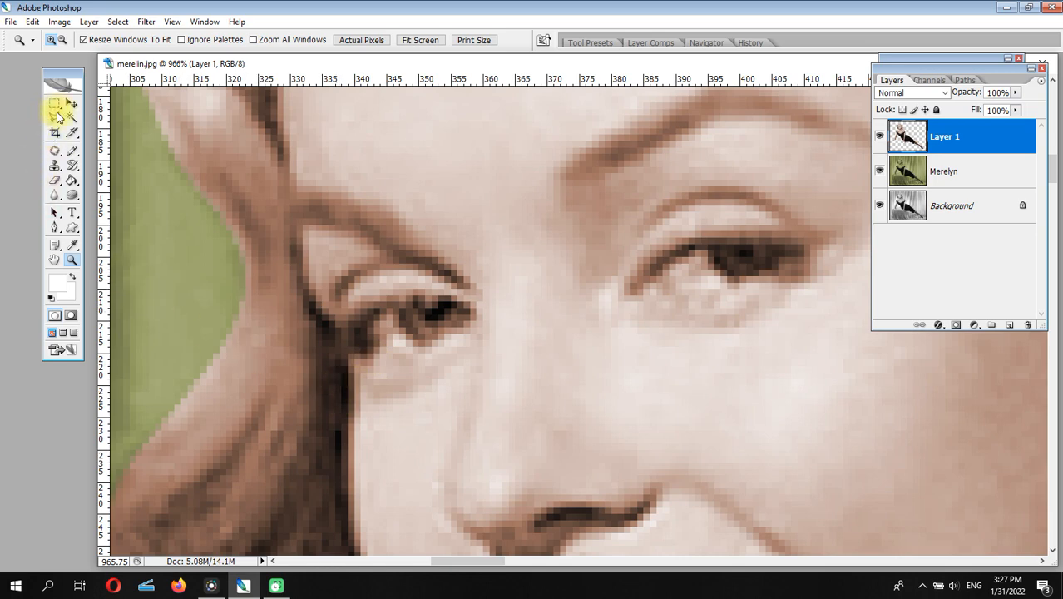
left_click(56, 118)
mouse_move(625, 287)
left_mouse_down()
mouse_move(681, 237)
mouse_move(769, 226)
mouse_move(823, 237)
mouse_move(800, 261)
mouse_move(727, 281)
mouse_move(707, 249)
mouse_move(691, 251)
mouse_move(635, 301)
left_mouse_up()
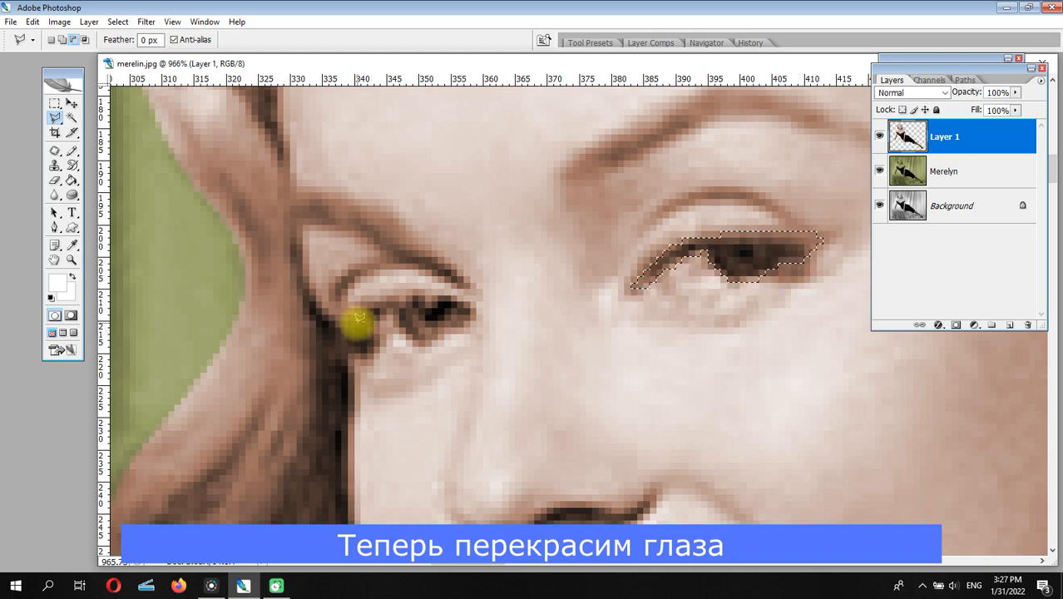
left_click(63, 39)
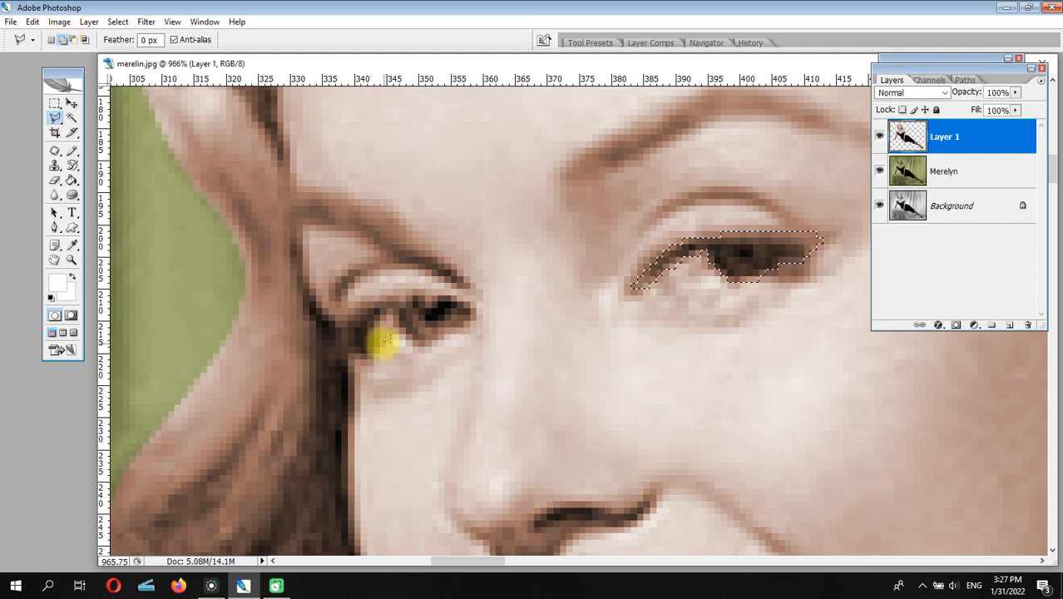
mouse_move(361, 352)
left_mouse_down()
mouse_move(362, 309)
mouse_move(391, 293)
mouse_move(419, 297)
left_mouse_up()
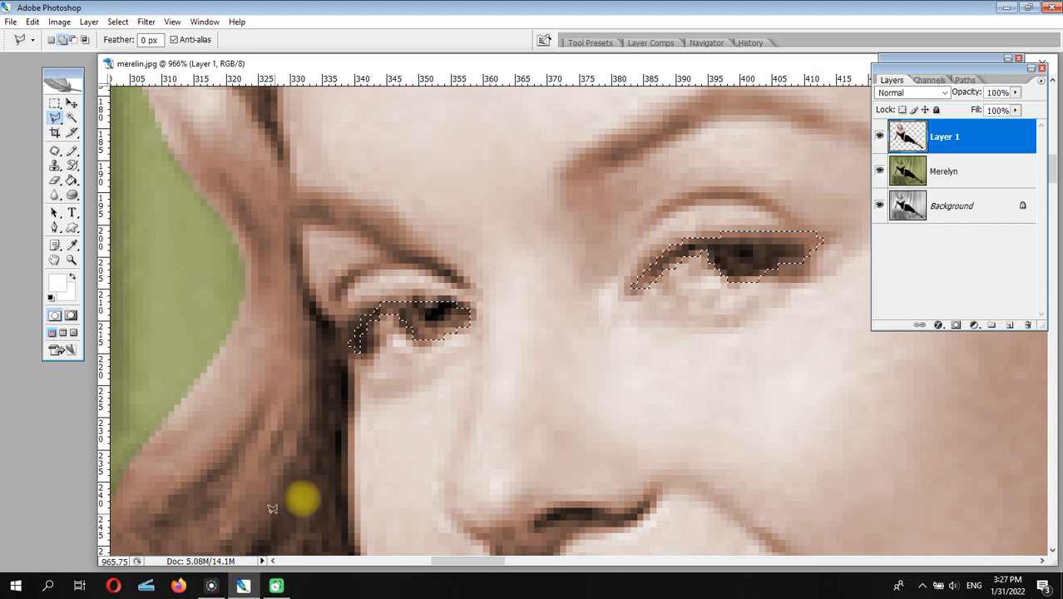
Step: Neutralize the selected eyes to grey with Hue/Saturation, using Colorize at Hue 0 and Saturation 0
left_click(58, 22)
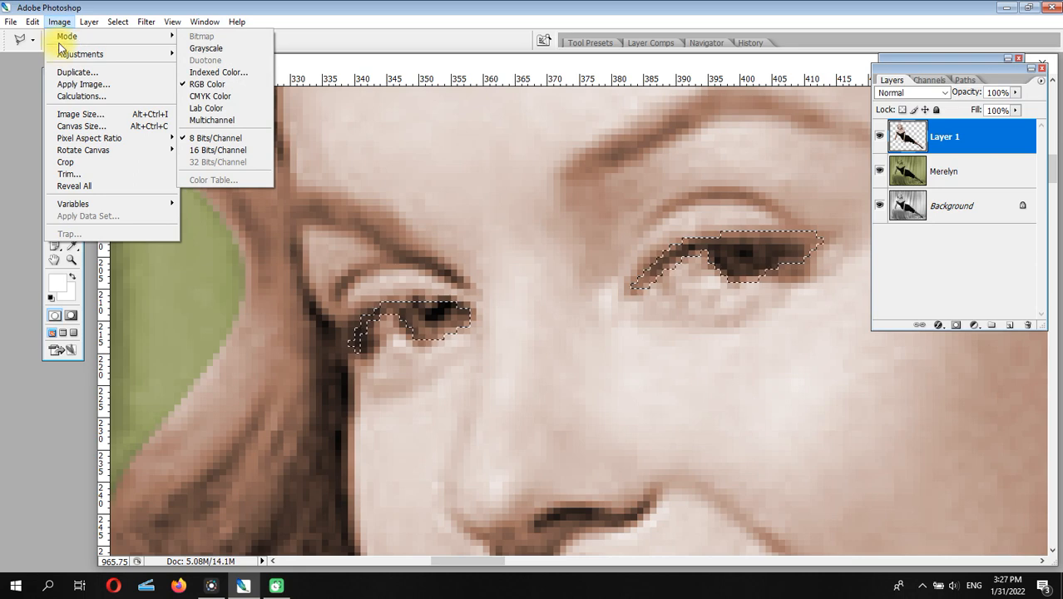
mouse_move(75, 53)
left_click(221, 144)
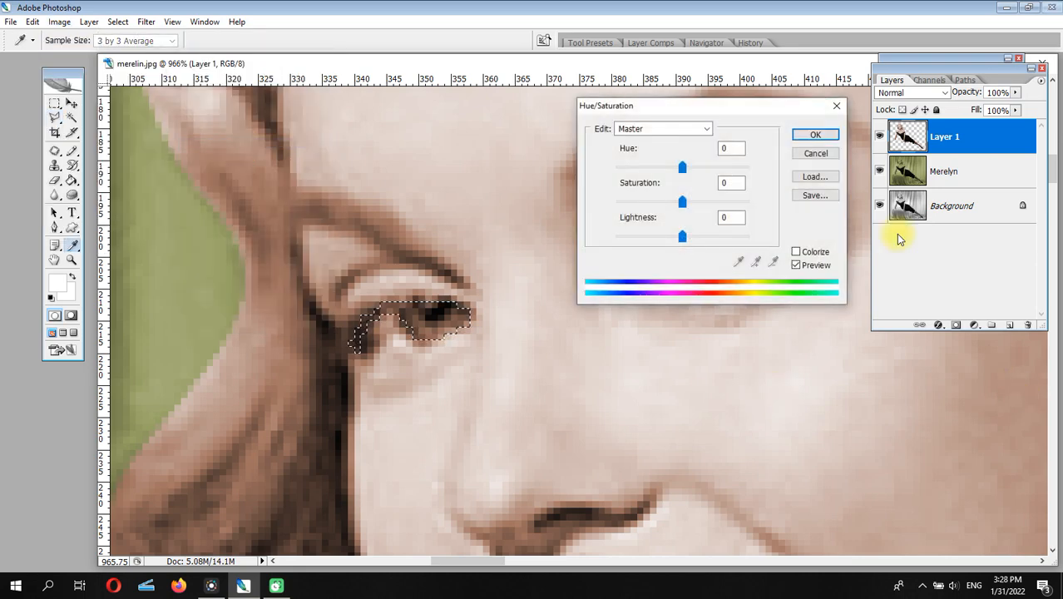
left_click_drag(738, 111, 819, 340)
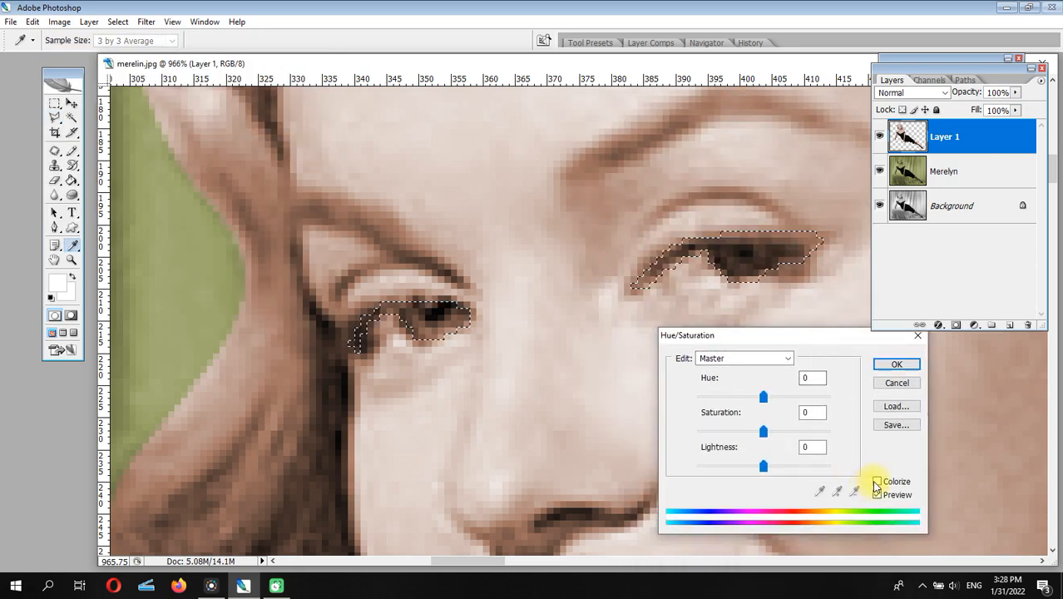
left_click(877, 482)
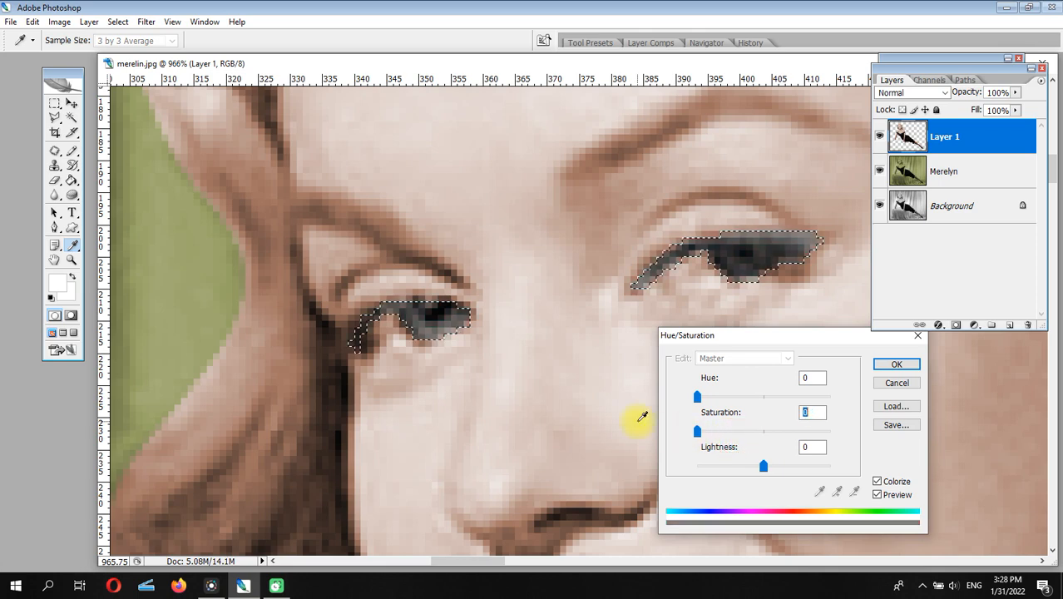
left_click_drag(764, 468, 749, 468)
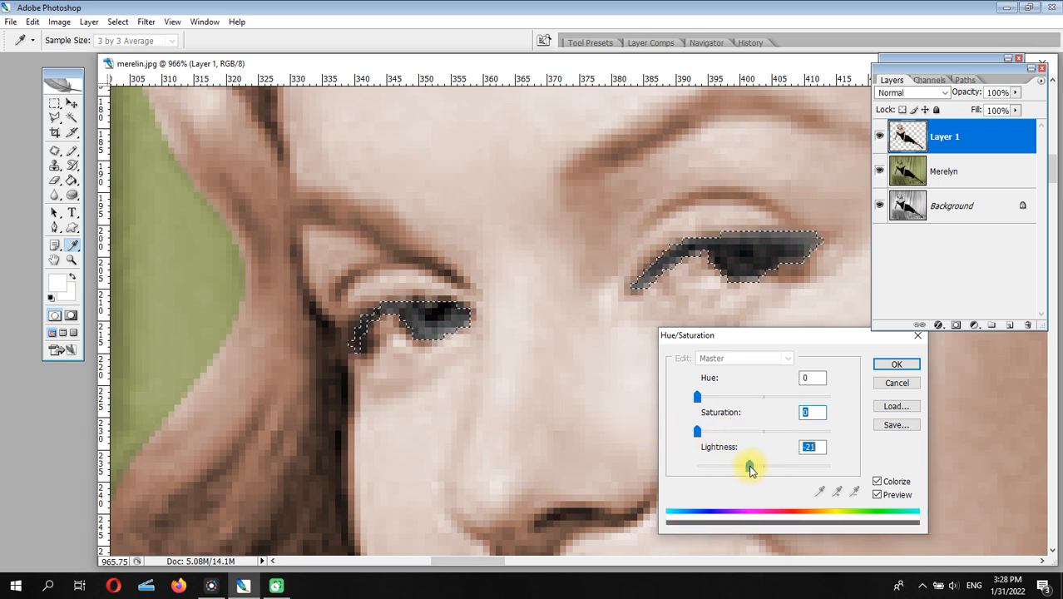
left_click(880, 370)
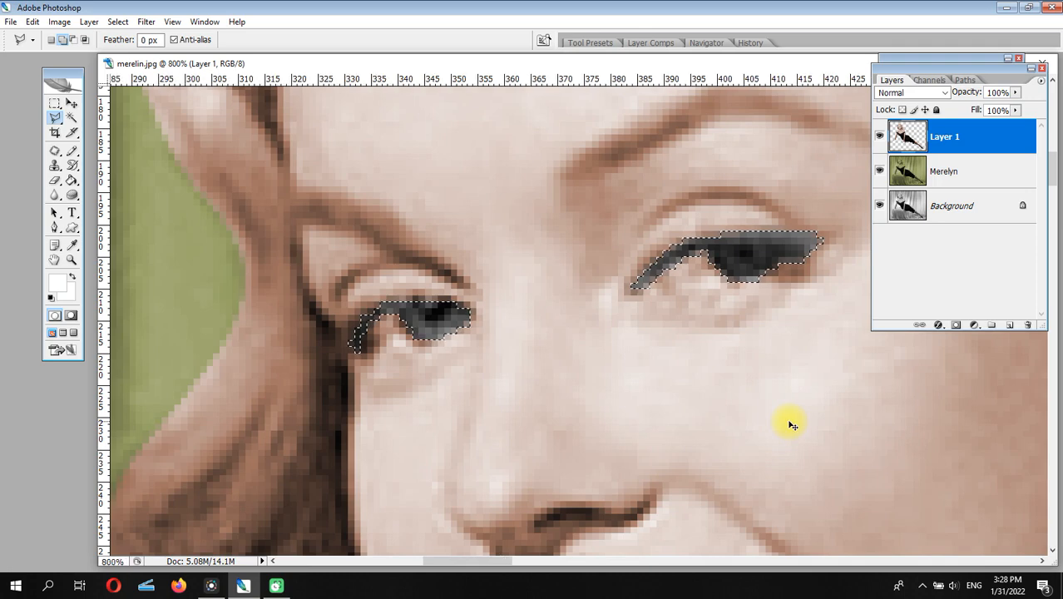
Step: Set up the Color Replacement brush for the eyes at 3 px diameter, 8% hardness and 11% spacing
key("ctrl+minus")
key("ctrl+minus")
key("ctrl+minus")
key("ctrl+minus")
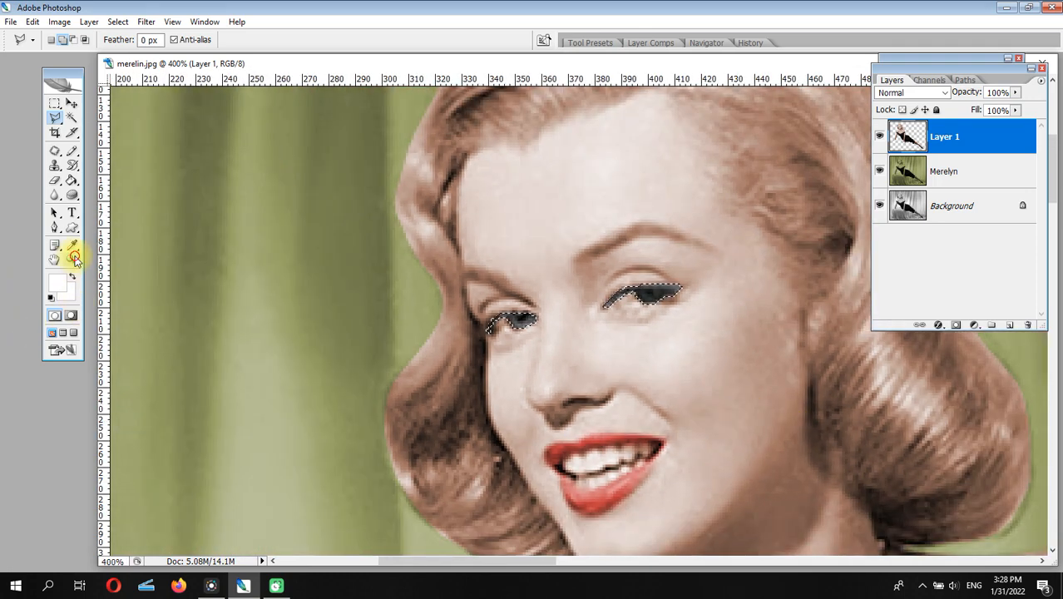
left_click(72, 258)
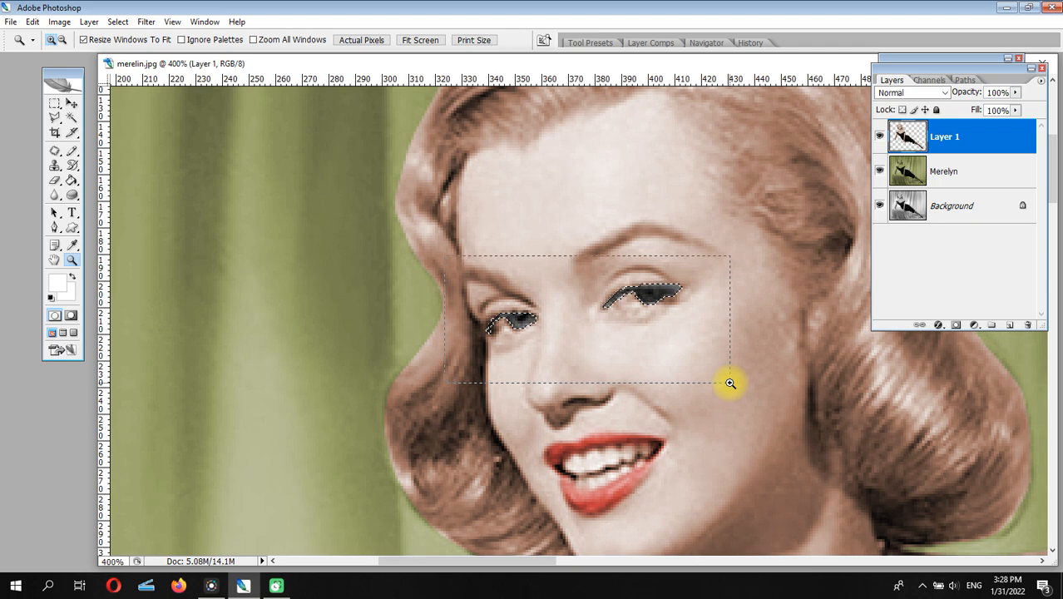
left_click_drag(731, 383, 731, 383)
left_click_drag(71, 151, 111, 174)
left_click(929, 70)
left_click_drag(900, 323, 903, 326)
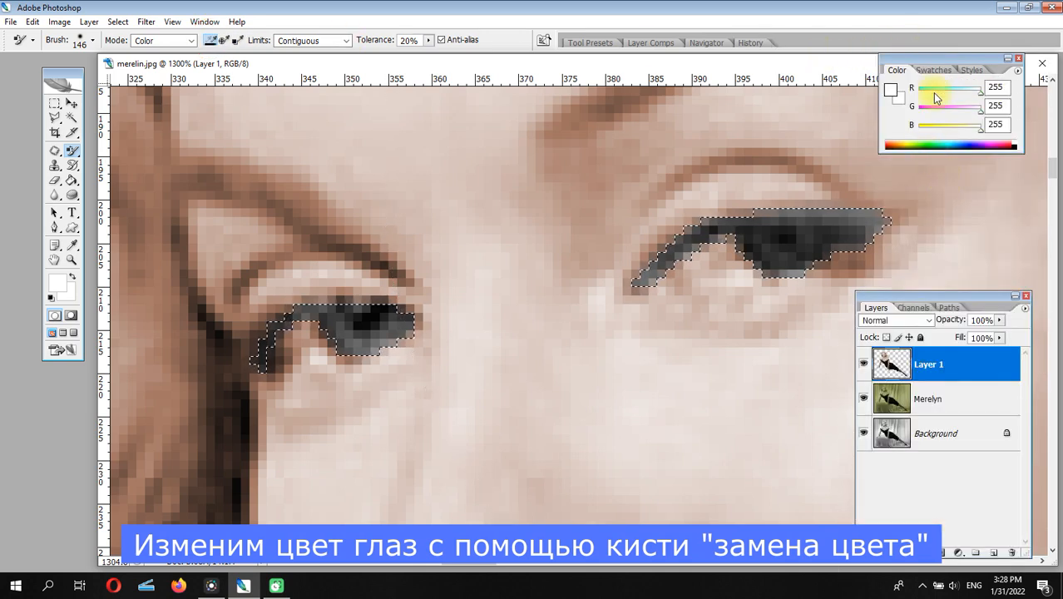
left_click(93, 40)
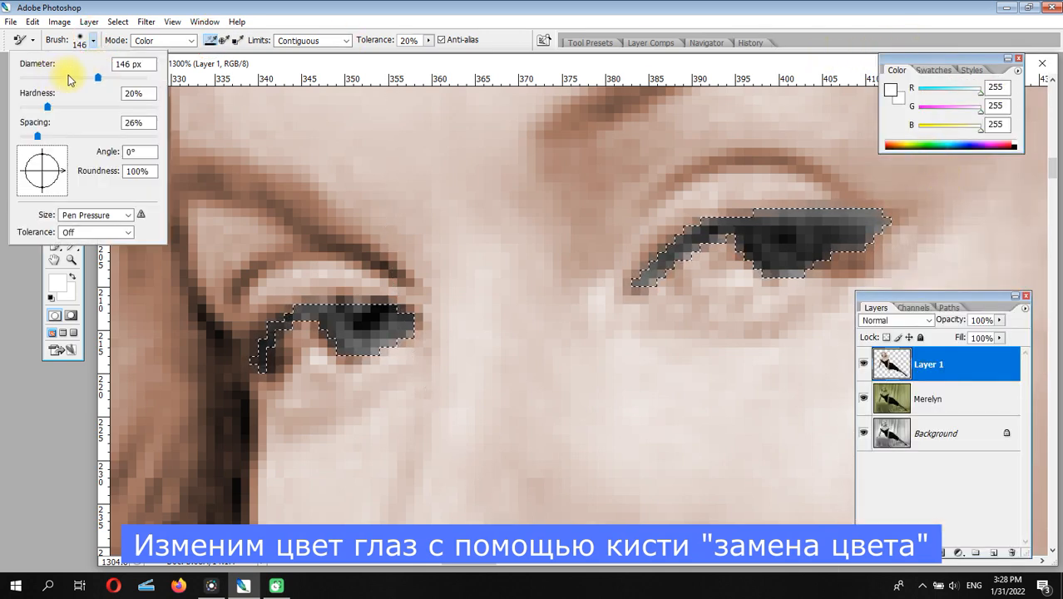
left_click_drag(98, 79, 28, 78)
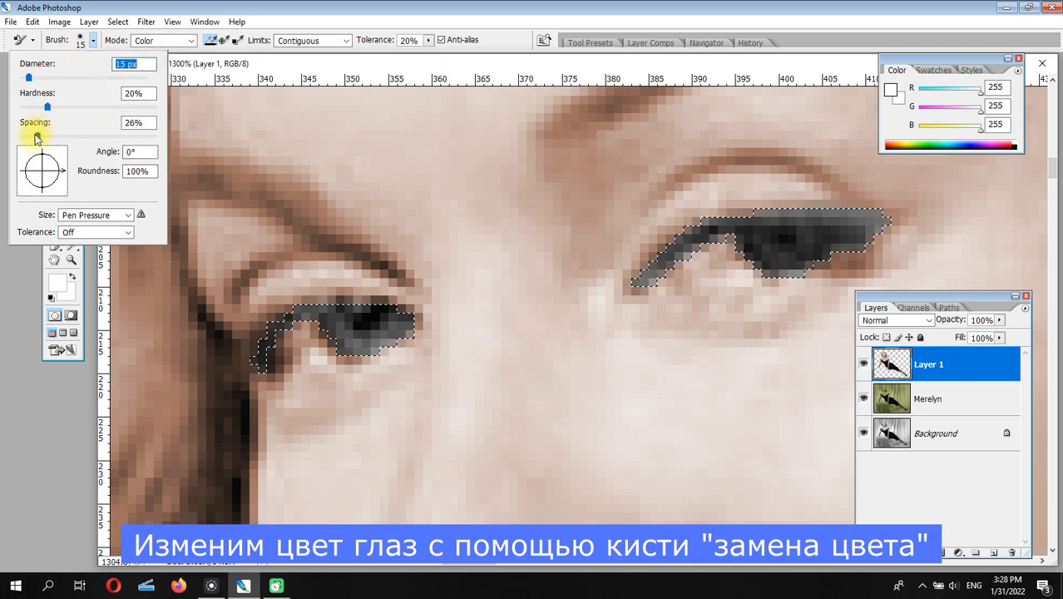
left_click_drag(43, 110, 26, 78)
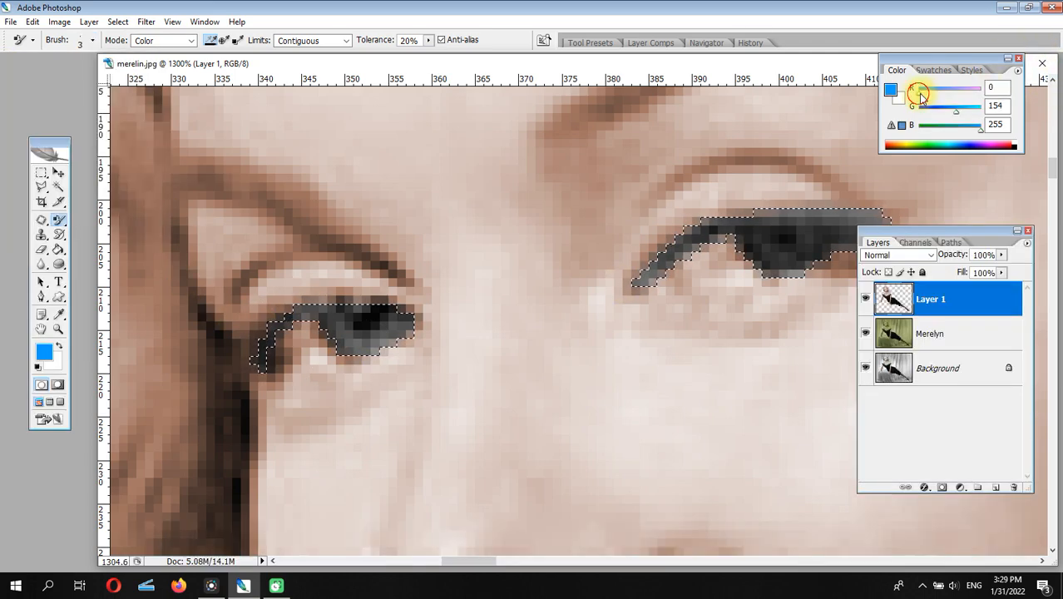
Step: Paint both irises green (RGB 27, 178, 90) with the Color Replacement brush, and deselect the eyes
left_click_drag(978, 133, 964, 112)
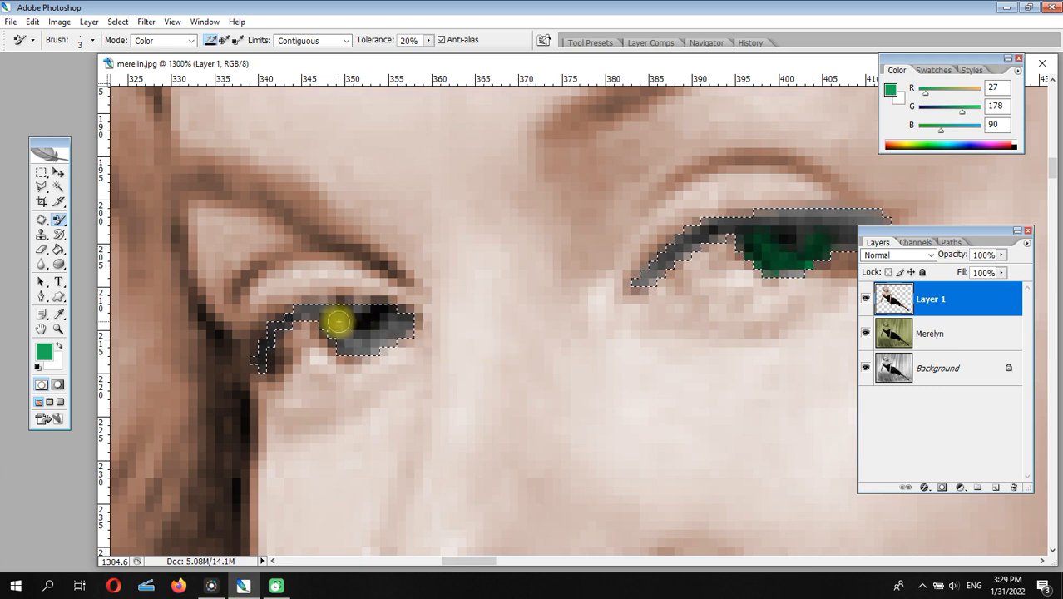
left_click_drag(718, 270, 749, 243)
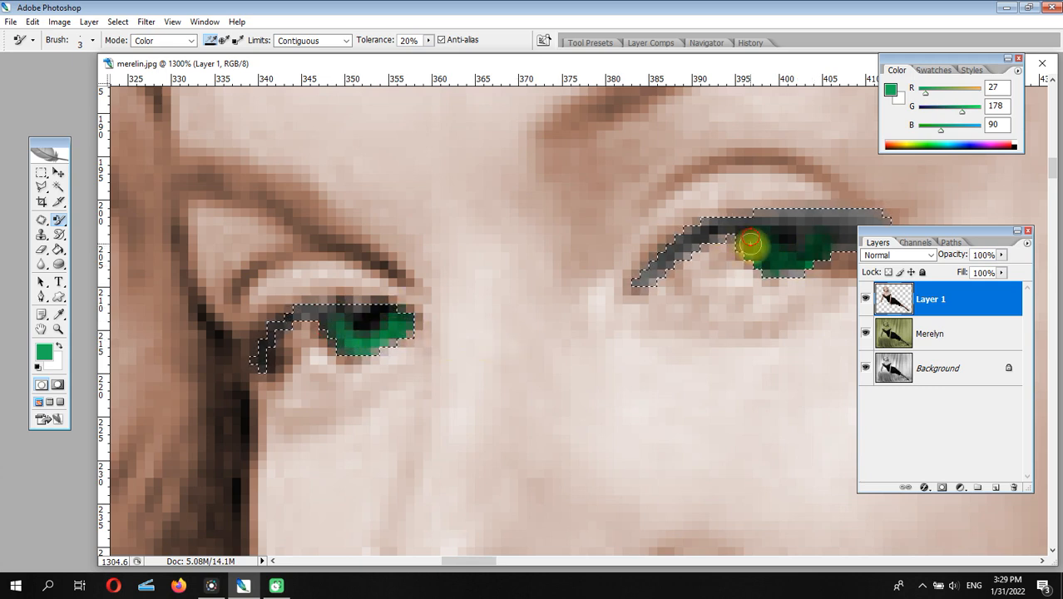
left_click(118, 21)
left_click(130, 49)
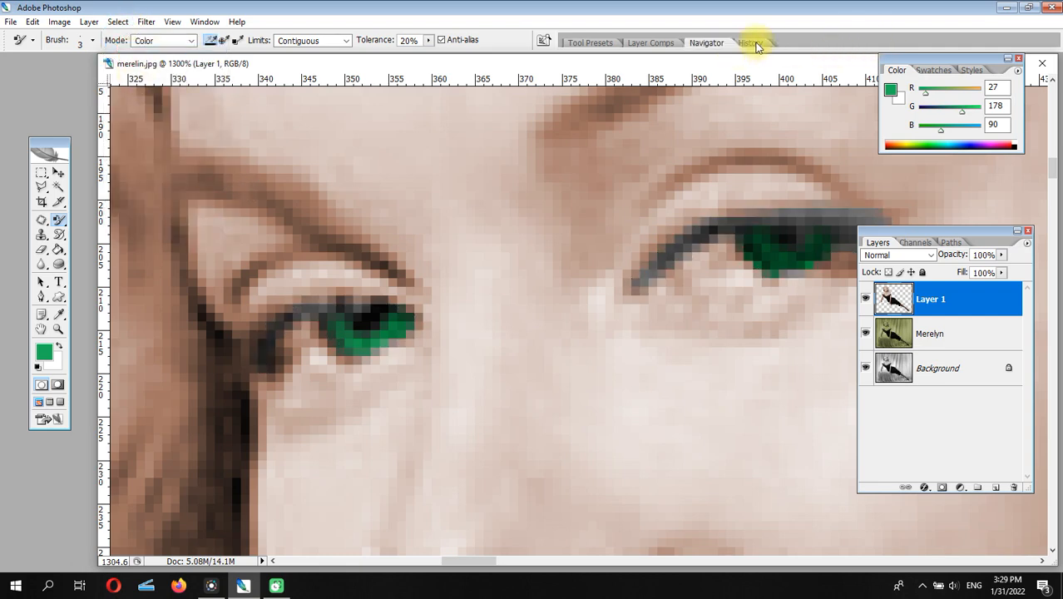
Step: Examine how the recolored eyes look within the figure at 100% zoom
left_click(709, 43)
left_click(723, 123)
left_click(723, 123)
left_click(723, 122)
left_click(723, 123)
left_click(723, 122)
left_click(723, 122)
left_click(723, 122)
left_click(723, 122)
left_click(723, 122)
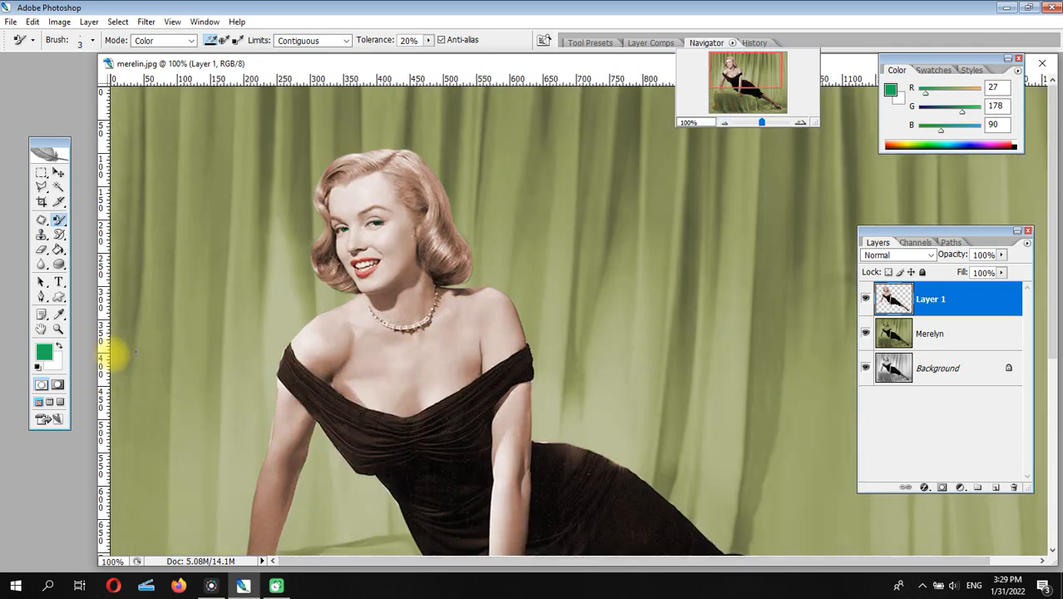
Step: Enlarge the Color Replacement brush to 22 px for makeup on the face
left_click(58, 330)
left_click_drag(318, 191, 413, 280)
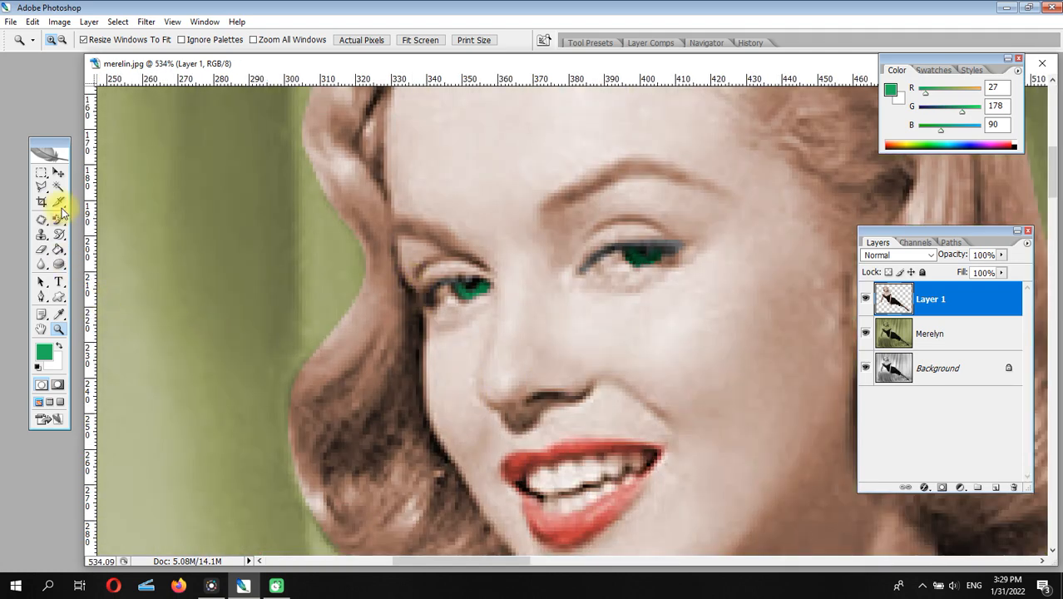
left_click(59, 241)
left_click(91, 40)
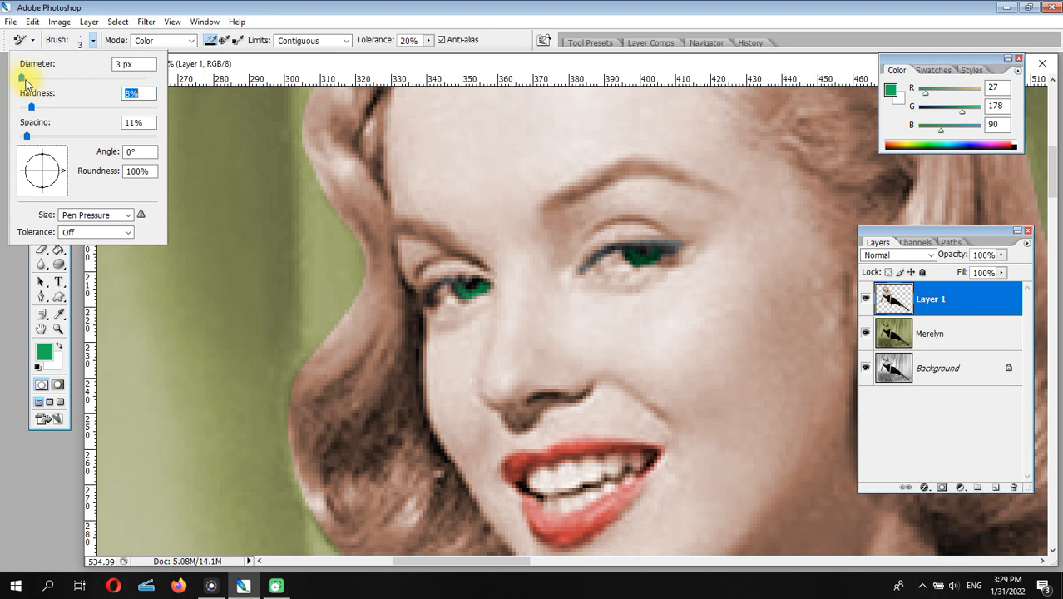
left_click(25, 136)
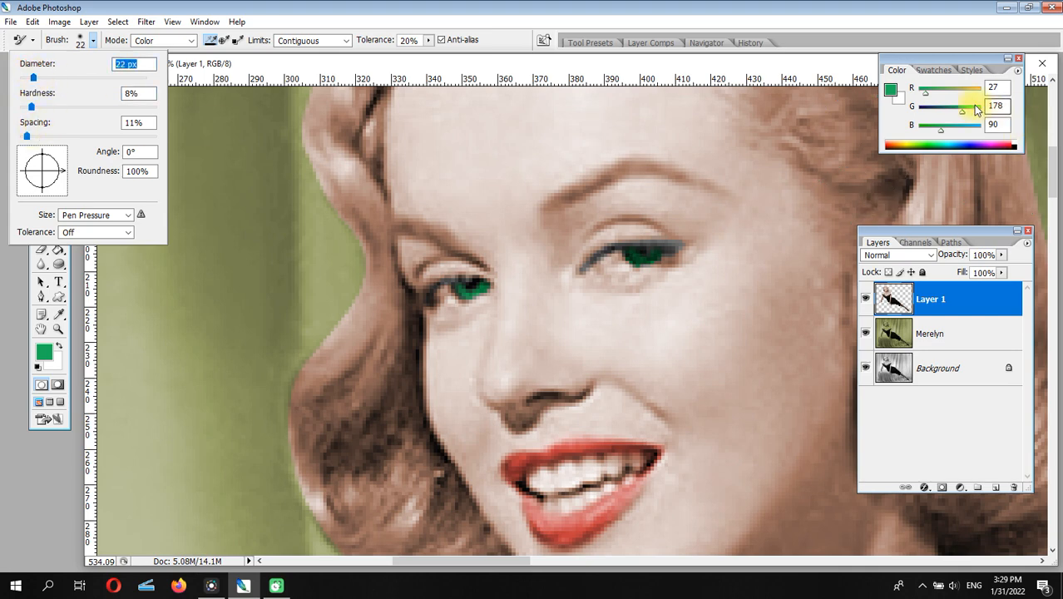
Step: Paint blue eyeshadow on both upper eyelids with the Color Replacement brush using RGB 27, 92, 123, and check it in the full picture
left_click(942, 137)
left_click(930, 96)
left_click_drag(930, 97, 940, 107)
left_click_drag(598, 204, 699, 208)
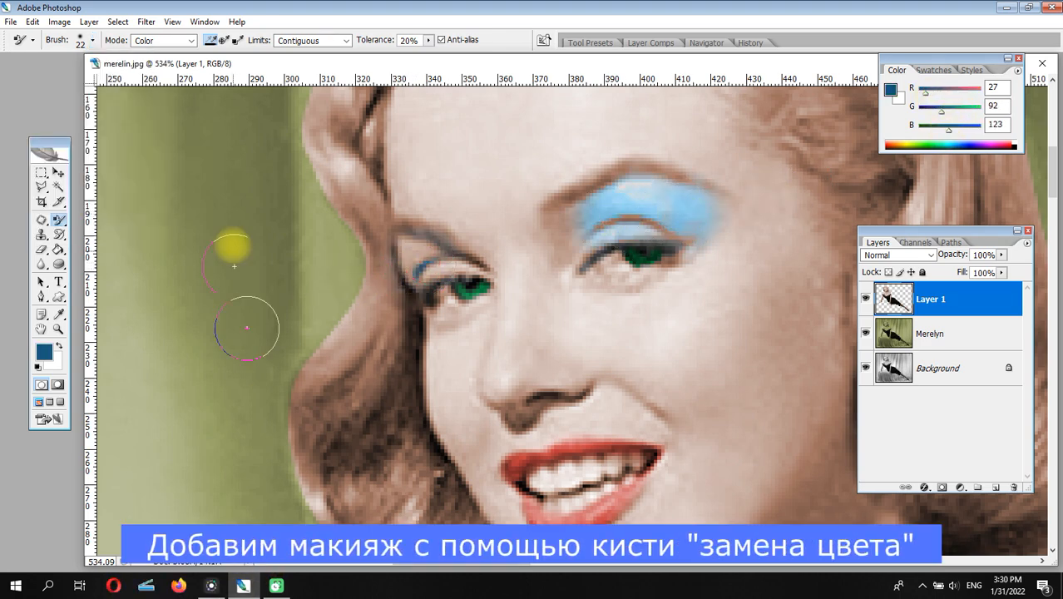
left_click_drag(408, 253, 434, 265)
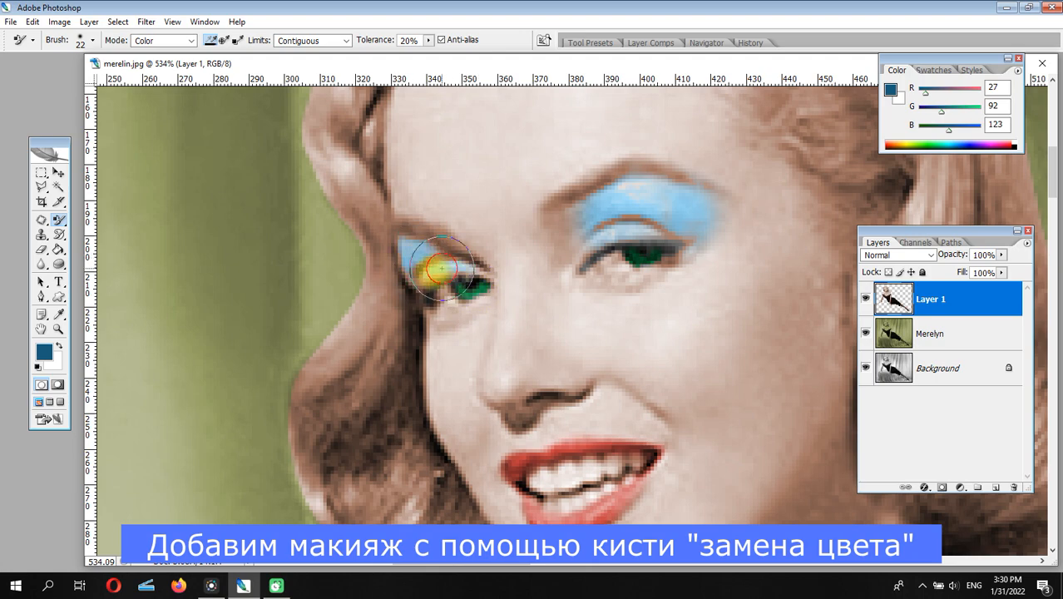
key("ctrl+0")
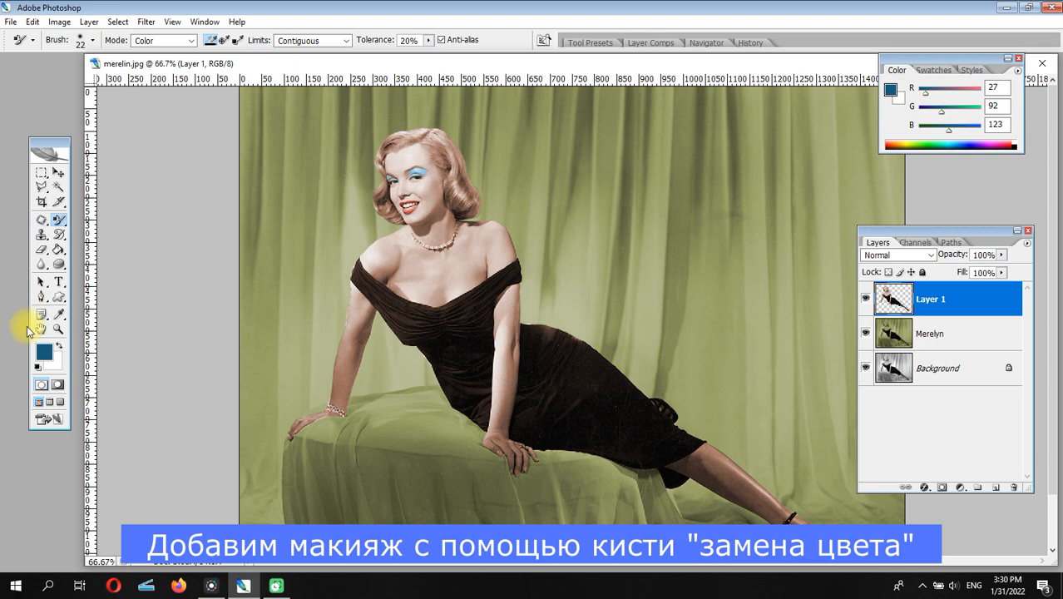
Step: Set the foreground color to orange RGB 225, 162, 93 for the face makeup and activate the Color Replacement brush
left_click(59, 329)
left_click_drag(344, 150, 466, 284)
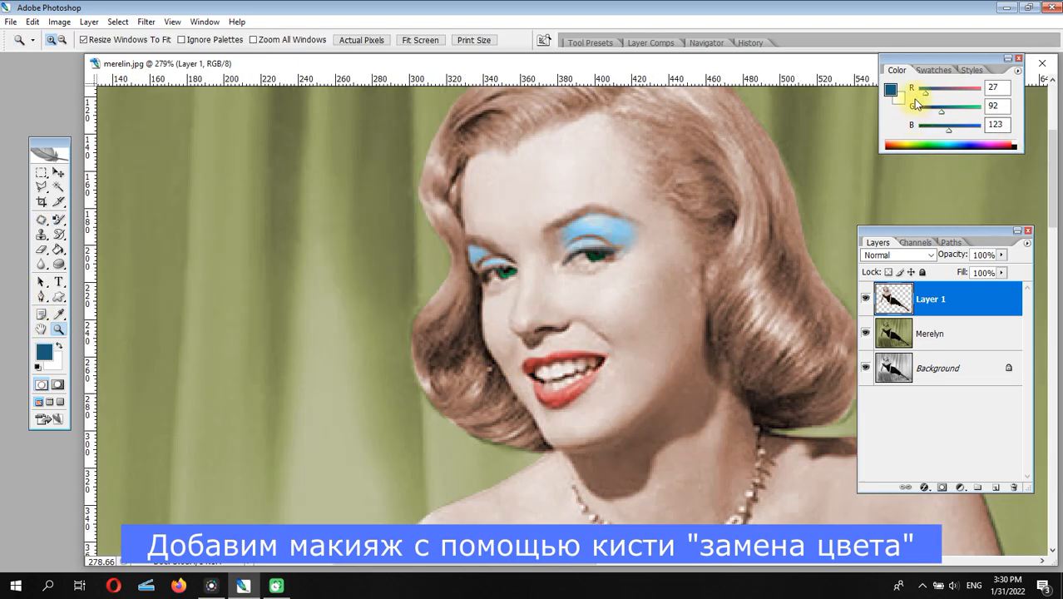
left_click_drag(923, 92, 975, 90)
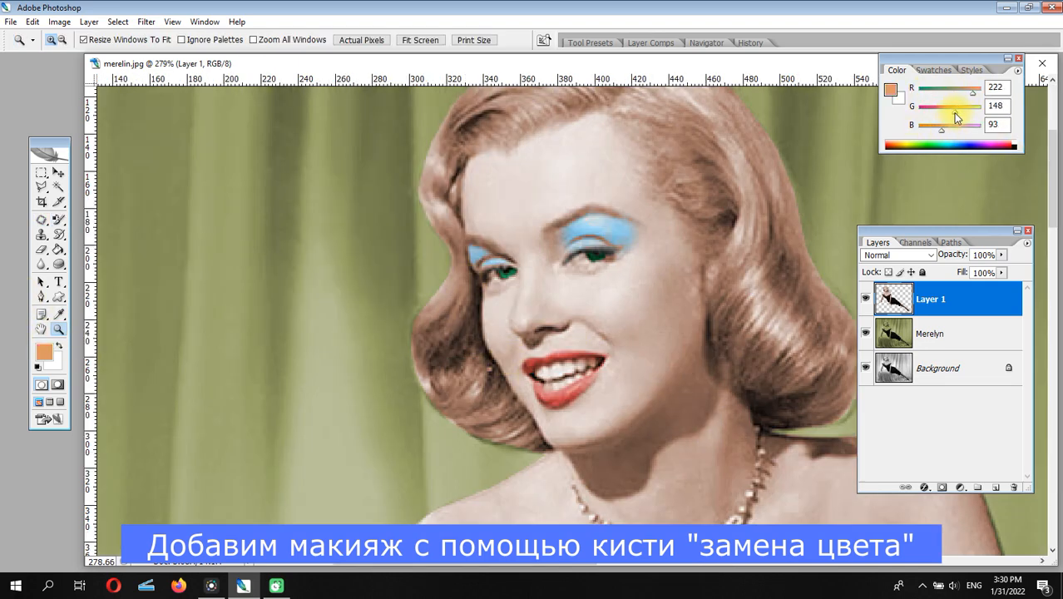
left_click_drag(960, 117, 955, 113)
left_click(58, 219)
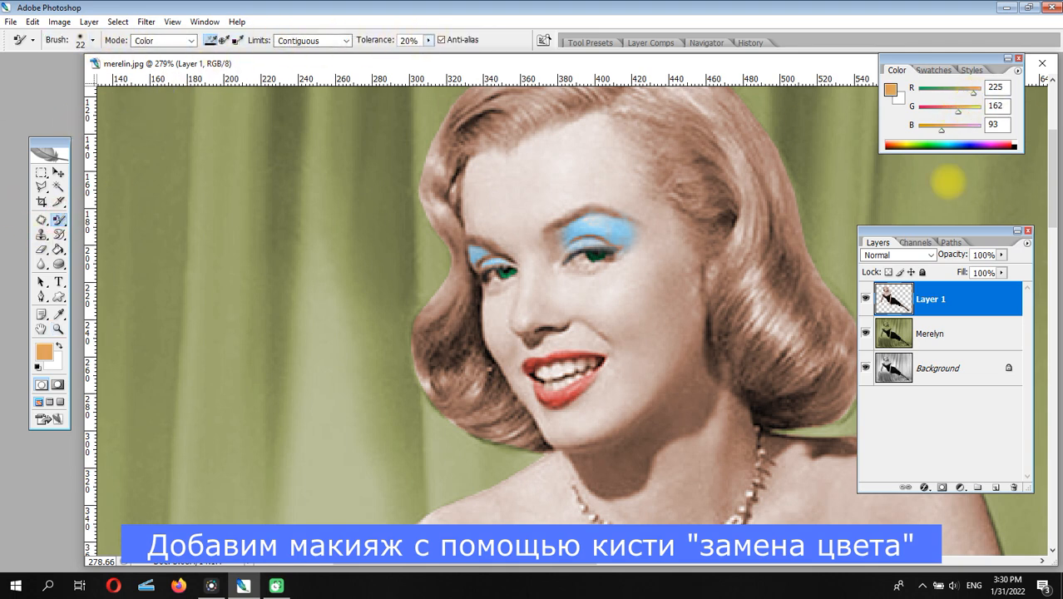
Step: Paint orange blush on both cheeks with a 42 px Color Replacement brush, and check it in the full picture
left_click(80, 40)
left_click_drag(31, 77, 46, 77)
mouse_move(628, 287)
left_mouse_down()
mouse_move(639, 301)
mouse_move(645, 291)
left_mouse_up()
left_click_drag(491, 312, 497, 331)
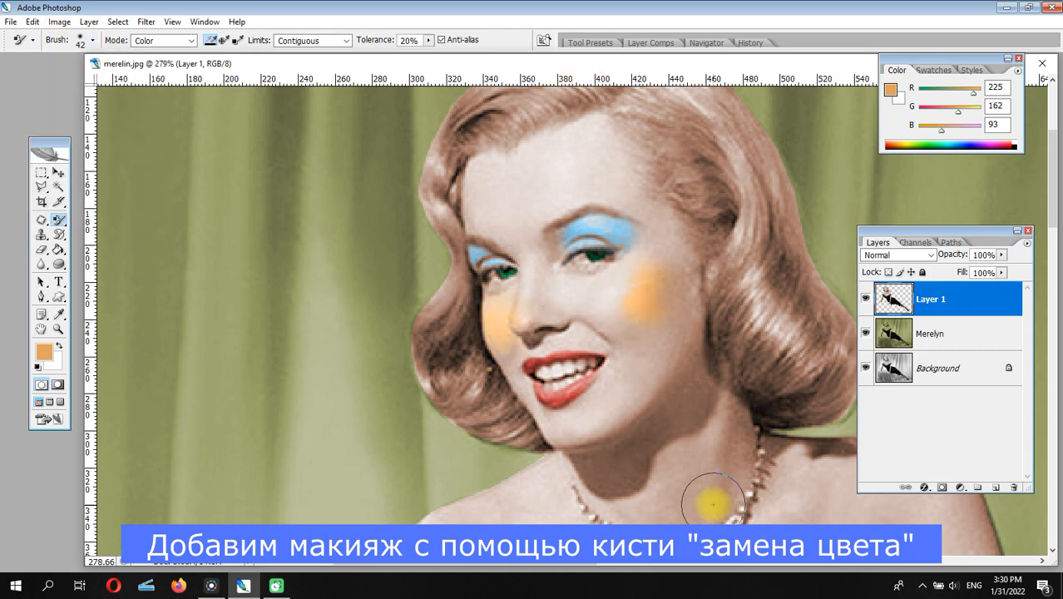
key("ctrl+minus")
key("ctrl+minus")
key("ctrl+minus")
key("ctrl+minus")
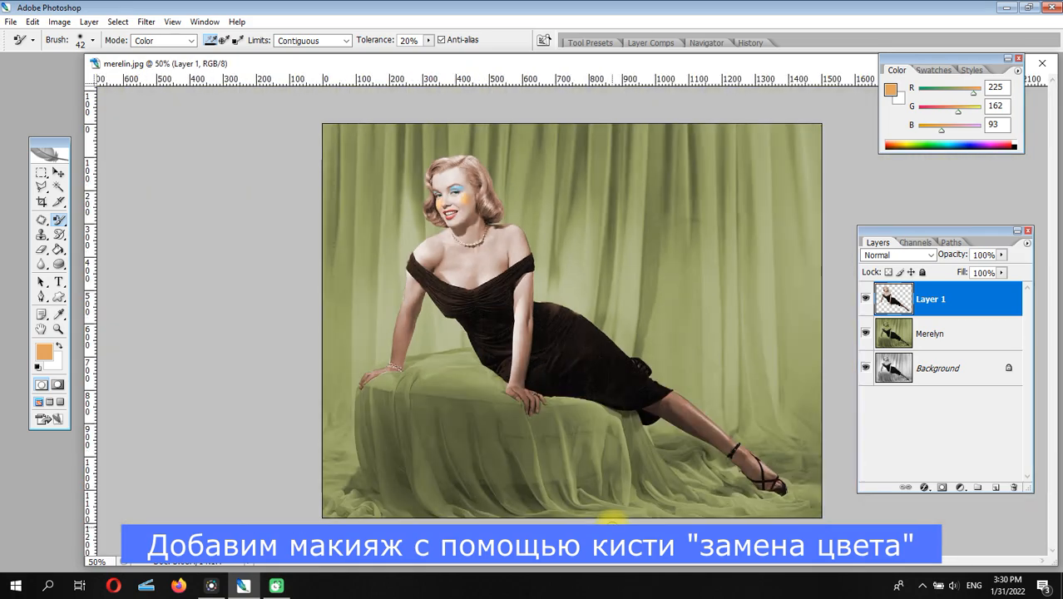
Step: Tint the eyebrows gray-brown (RGB 90, 82, 71) with a 7 px Color Replacement brush at 1% spacing
left_click(58, 330)
left_click_drag(392, 146, 517, 276)
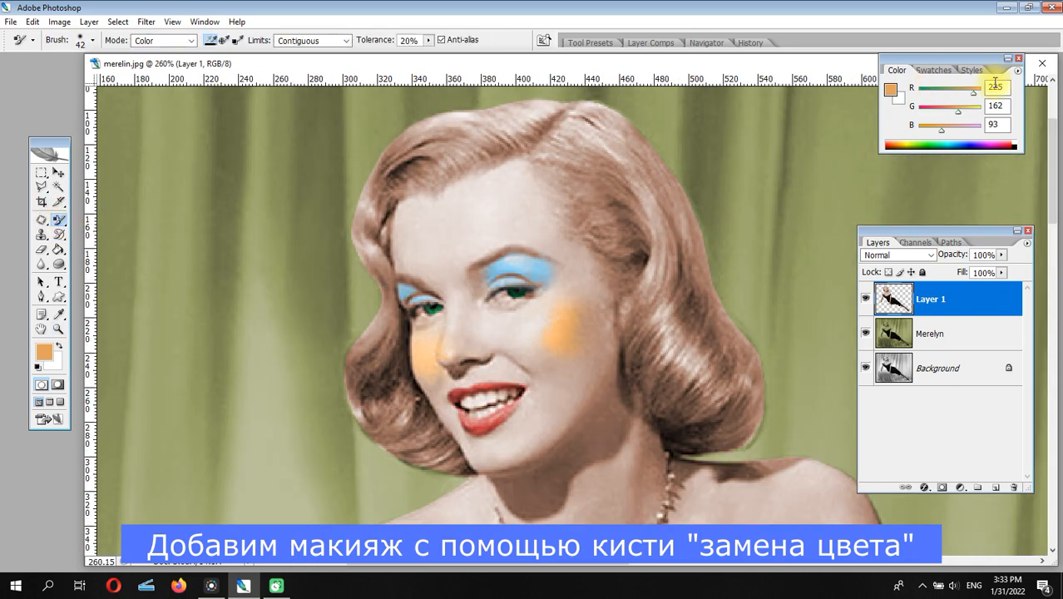
left_click_drag(972, 89, 941, 95)
left_click(935, 127)
left_click(92, 40)
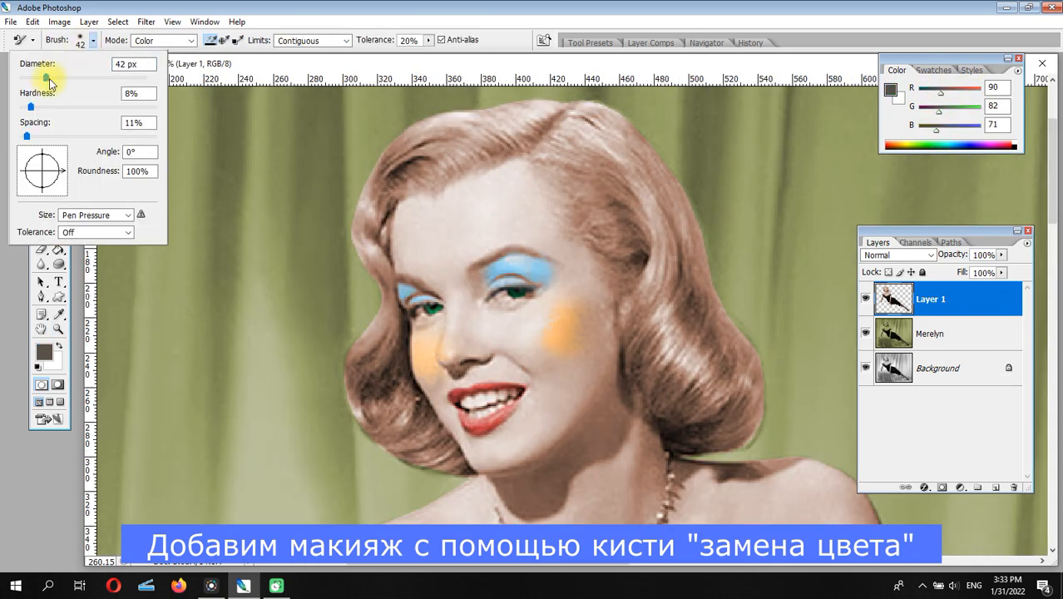
left_click_drag(29, 137, 20, 135)
left_click_drag(24, 78, 21, 77)
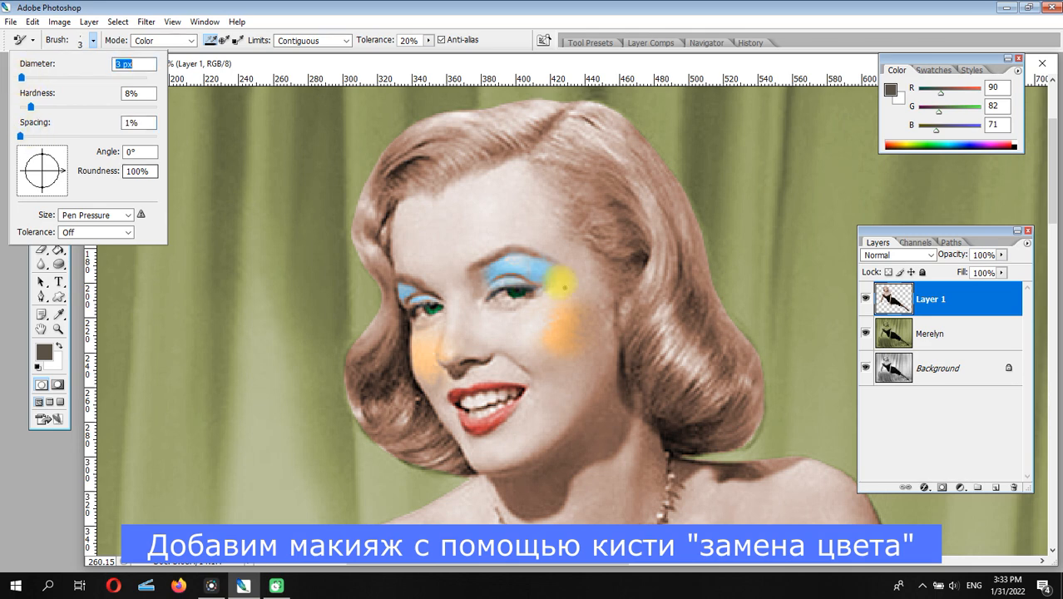
left_click(471, 267)
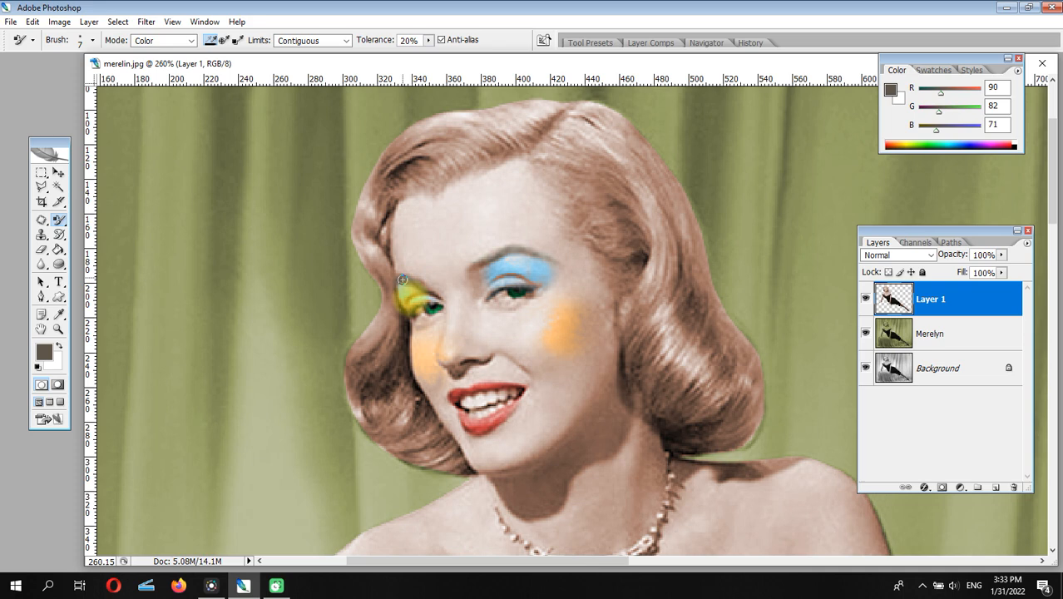
Step: Select all of the hair with the Polygonal Lasso, following the hairline around the face and passing loosely outside the hair
left_click(41, 187)
left_click(334, 198)
left_click(314, 316)
left_click(345, 455)
left_click(400, 482)
left_click(474, 475)
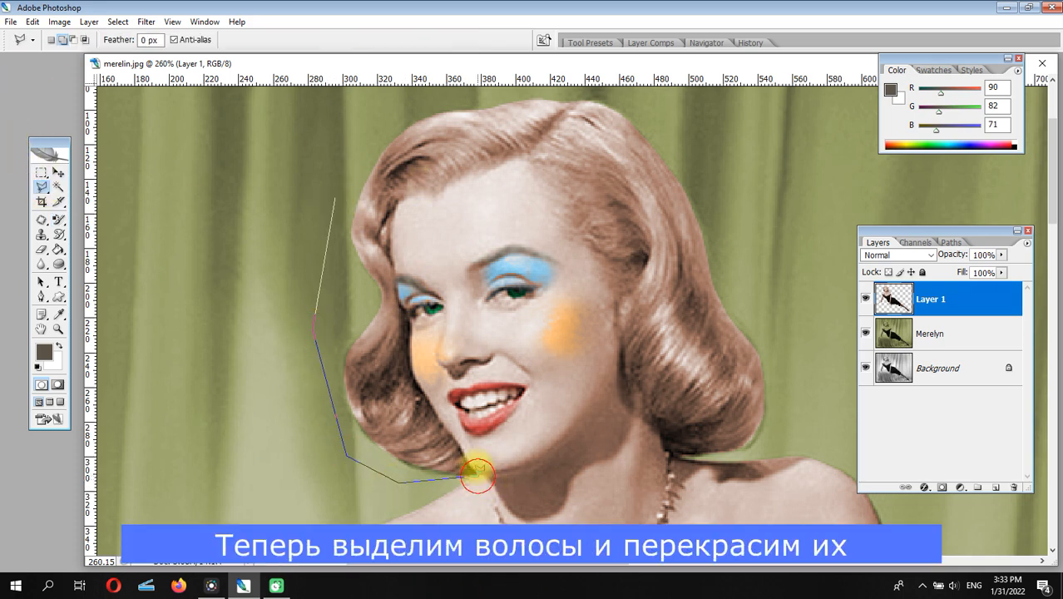
left_click(450, 432)
left_click(424, 406)
left_click(414, 370)
left_click(411, 352)
left_click(406, 309)
left_click(391, 243)
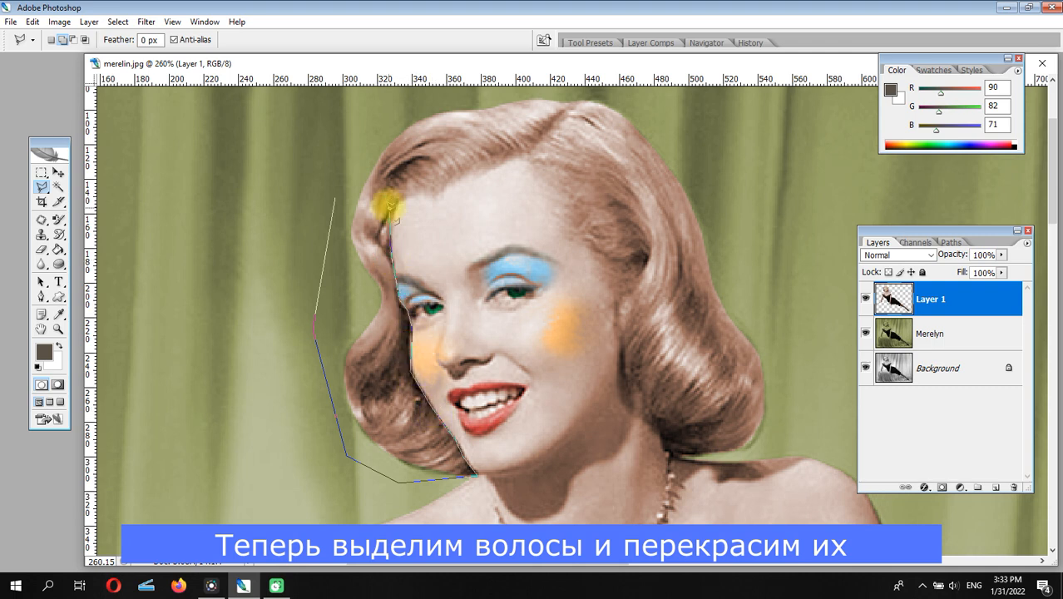
left_click(400, 200)
left_click(524, 157)
left_click(574, 218)
left_click(609, 267)
left_click(612, 291)
left_click(632, 306)
left_click(625, 335)
left_click(624, 383)
left_click(670, 445)
left_click(785, 441)
left_click(803, 314)
left_click(731, 161)
left_click_drag(693, 117, 703, 180)
left_click(621, 149)
left_click(480, 121)
double_click(356, 213)
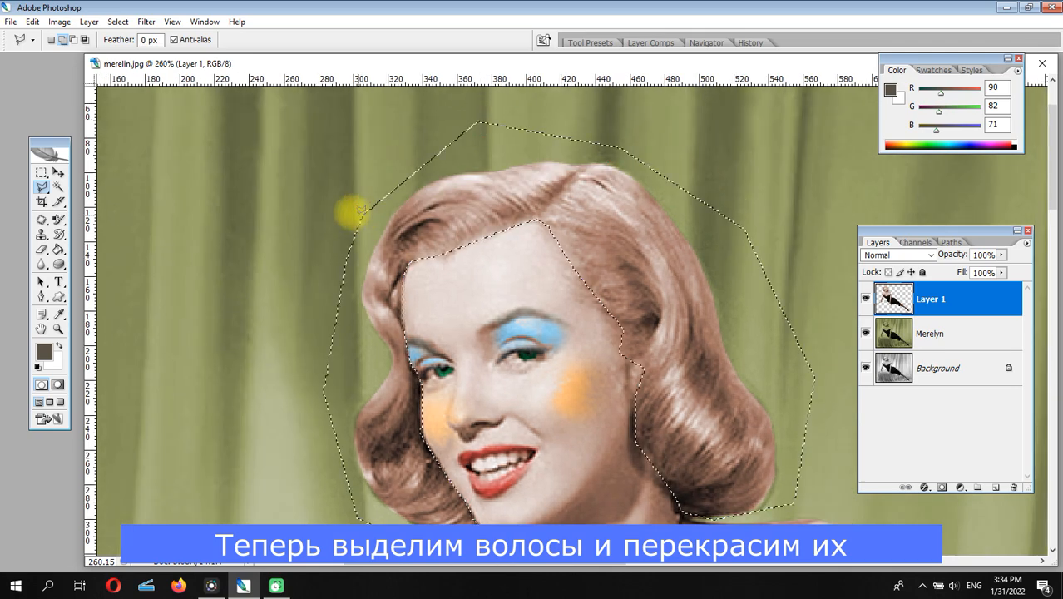
Step: Try feathering the hair selection by 30 px, inspect it in Quick Mask, and revert to the unfeathered selection
left_click(117, 22)
left_click(137, 150)
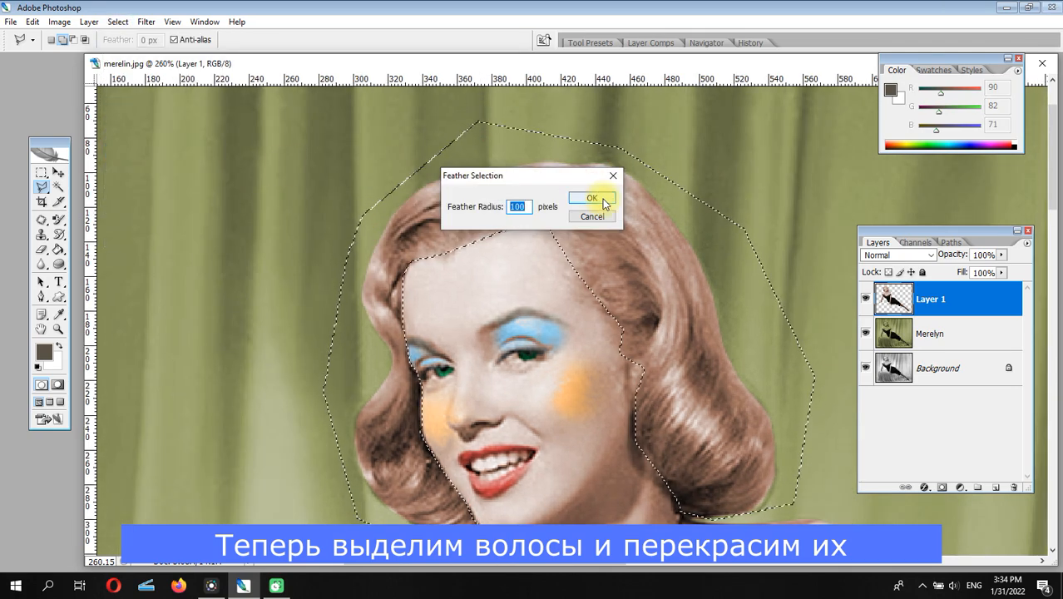
type("50")
left_click(593, 198)
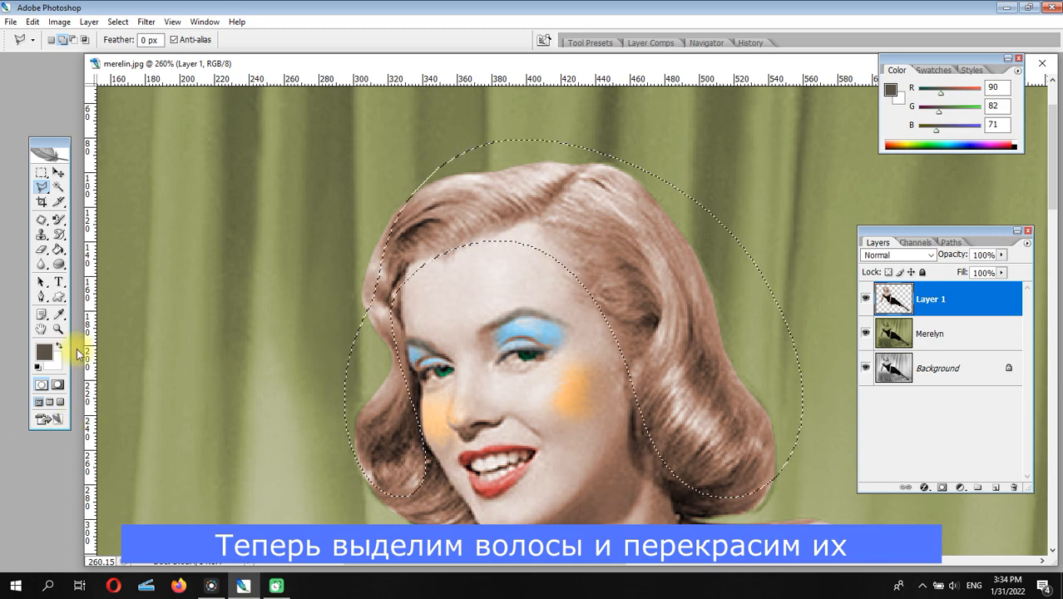
left_click(58, 329)
left_click(58, 385)
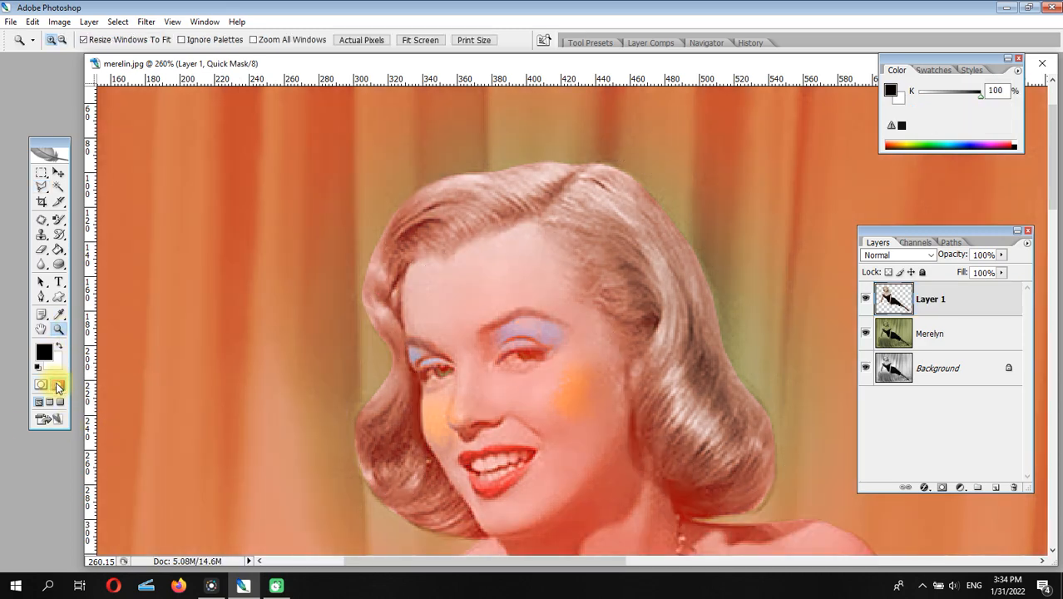
left_click(43, 386)
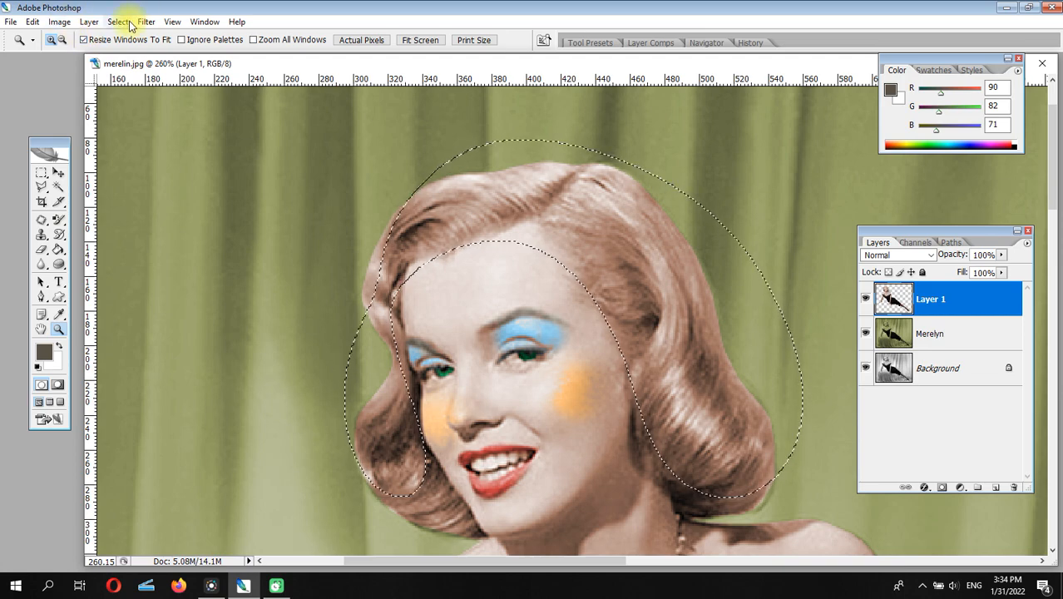
left_click(750, 43)
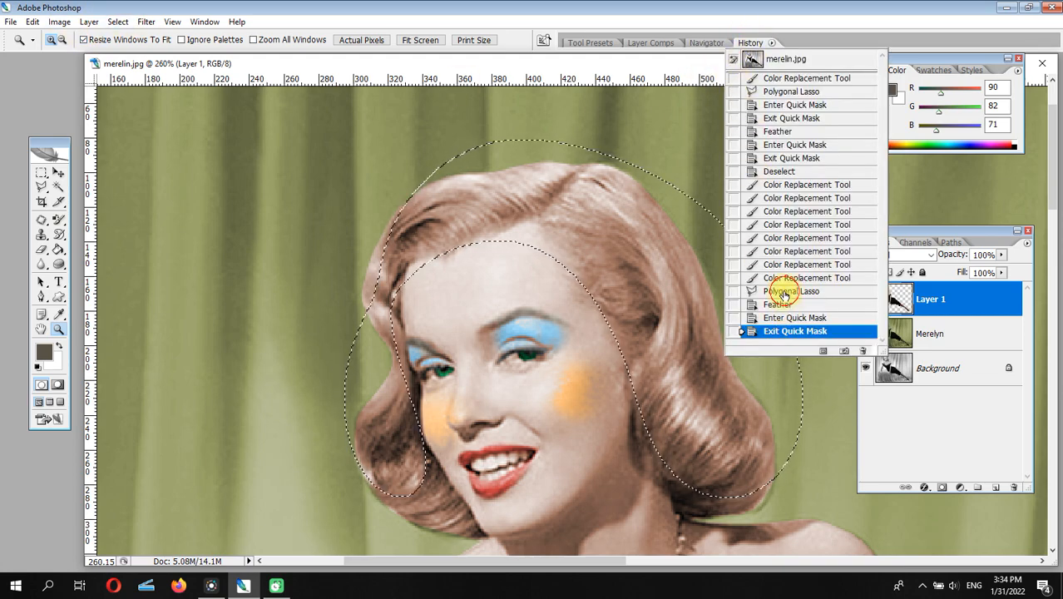
left_click(783, 293)
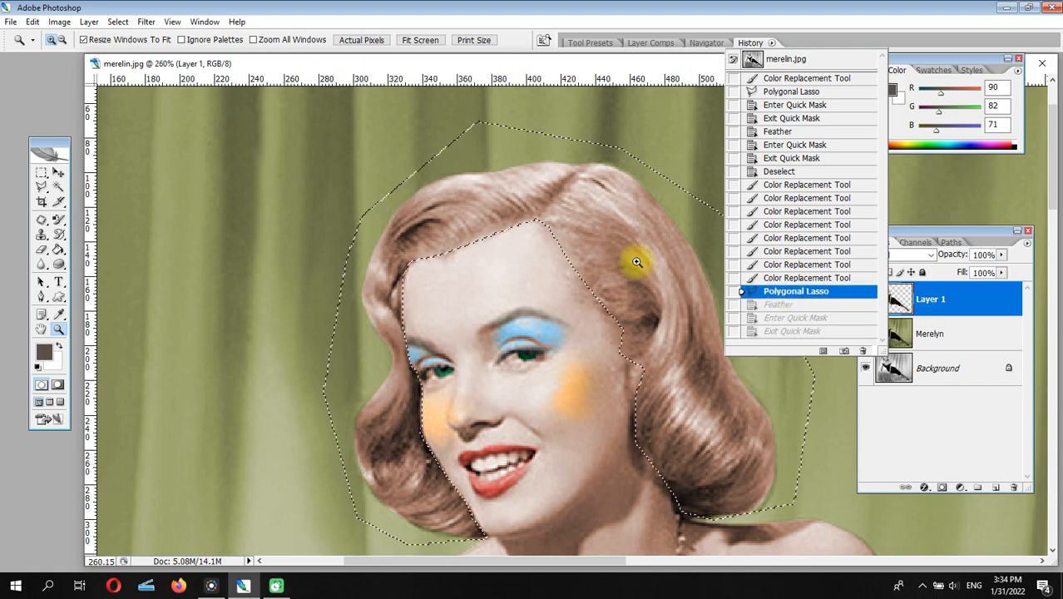
Step: Feather the hair selection with a radius much smaller than 30 px, and hide the Merelyn and Background layers
left_click(117, 21)
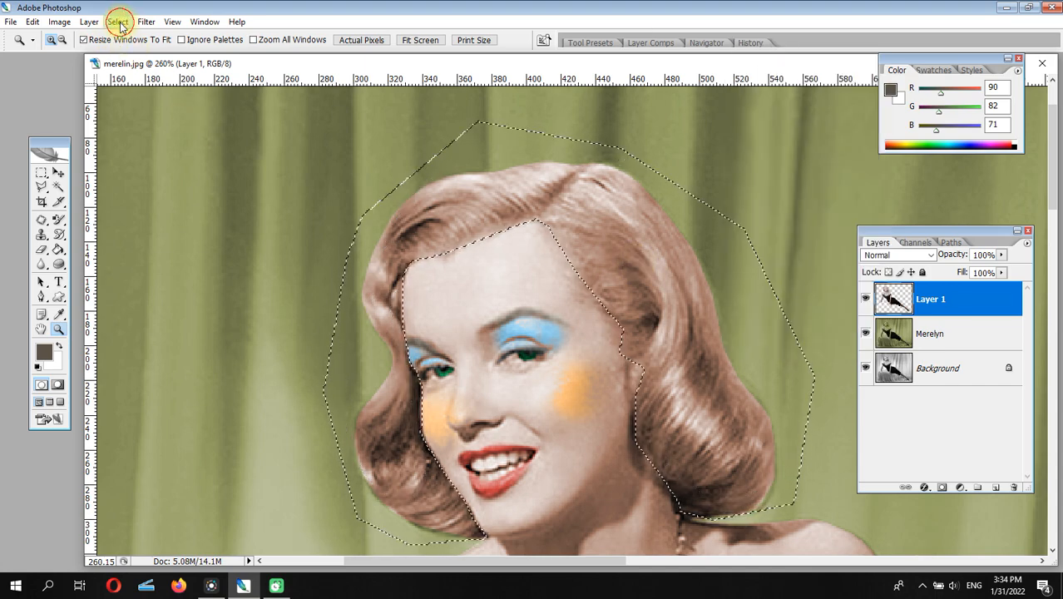
left_click(133, 151)
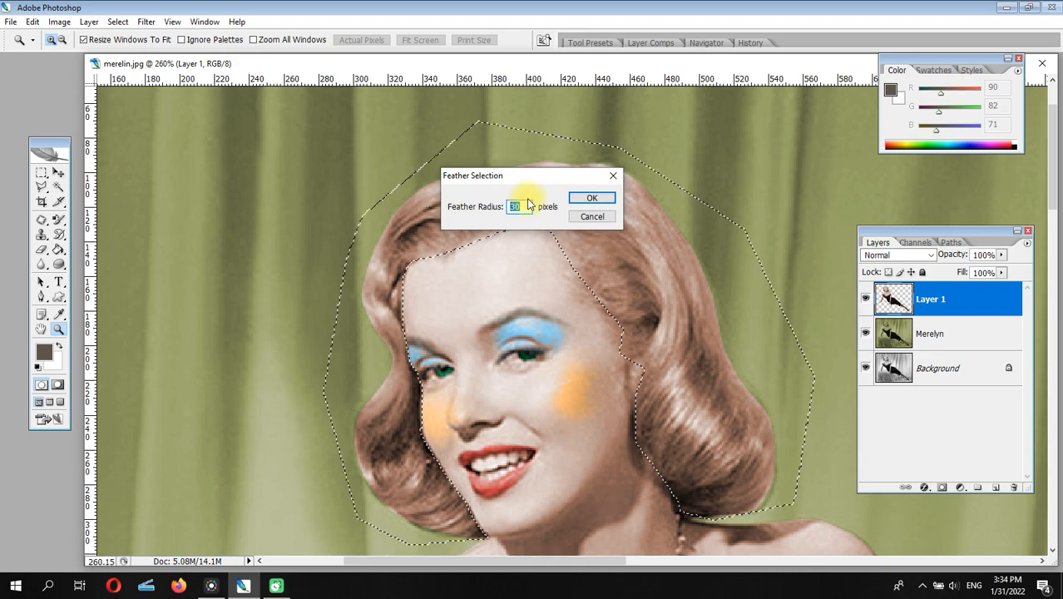
left_click(602, 207)
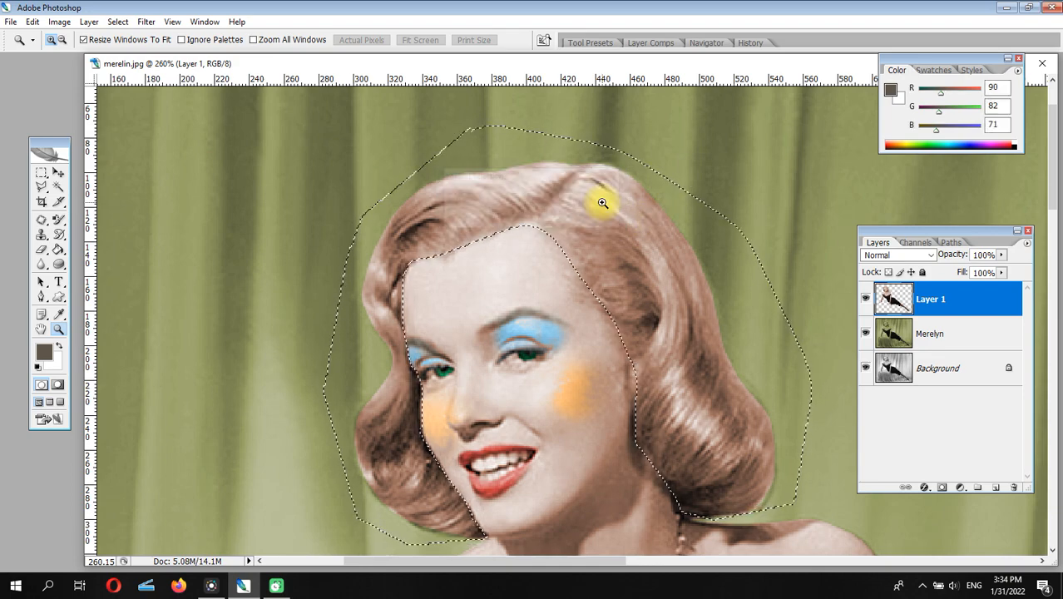
left_click(866, 332)
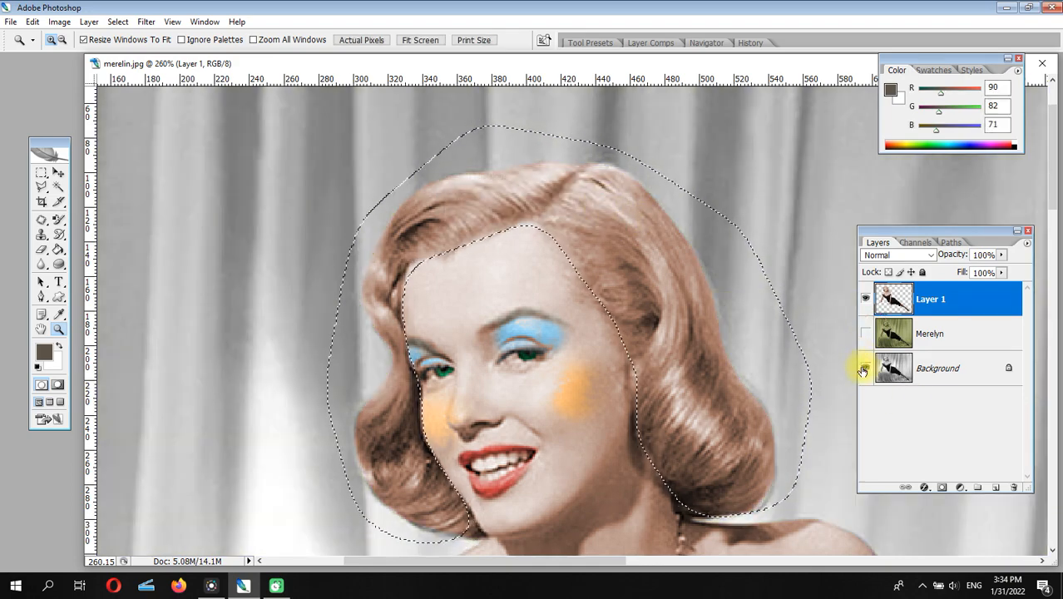
left_click(864, 368)
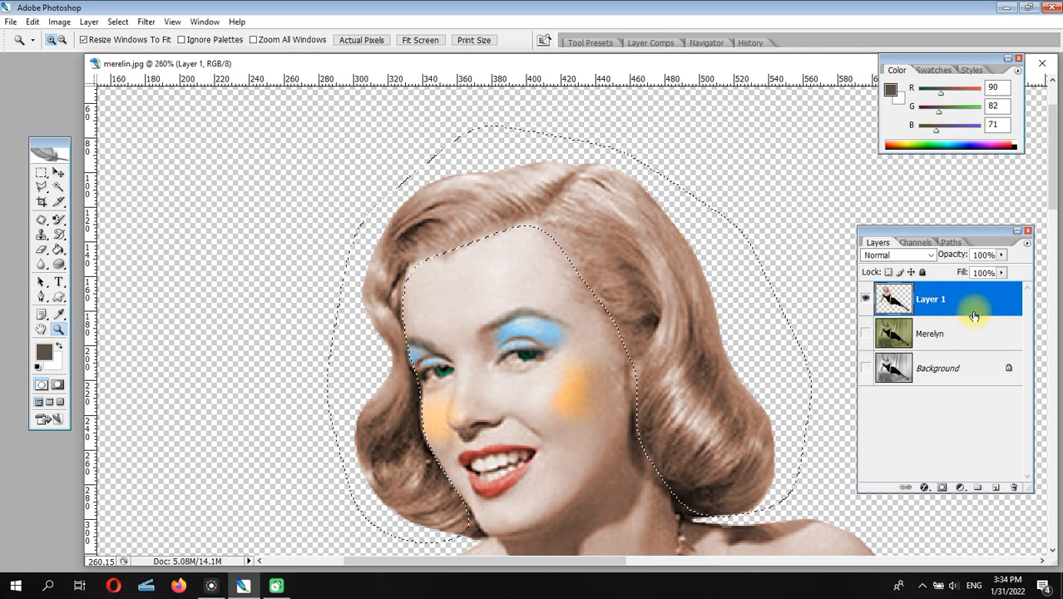
Step: Colorize the selected hair auburn using Hue/Saturation with Hue 16, Saturation 34 and Lightness -46
left_click(59, 22)
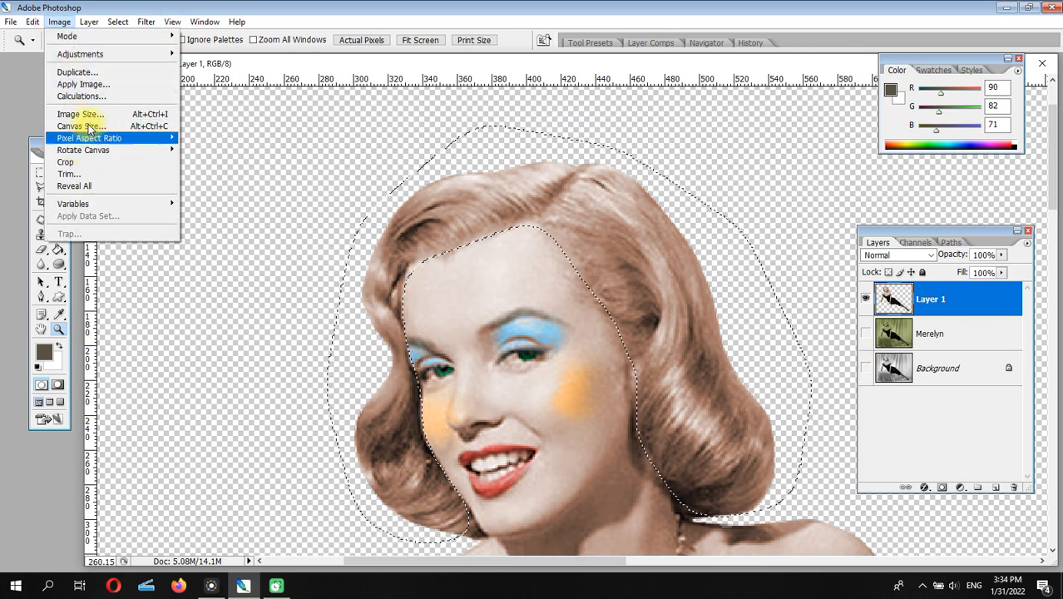
mouse_move(108, 55)
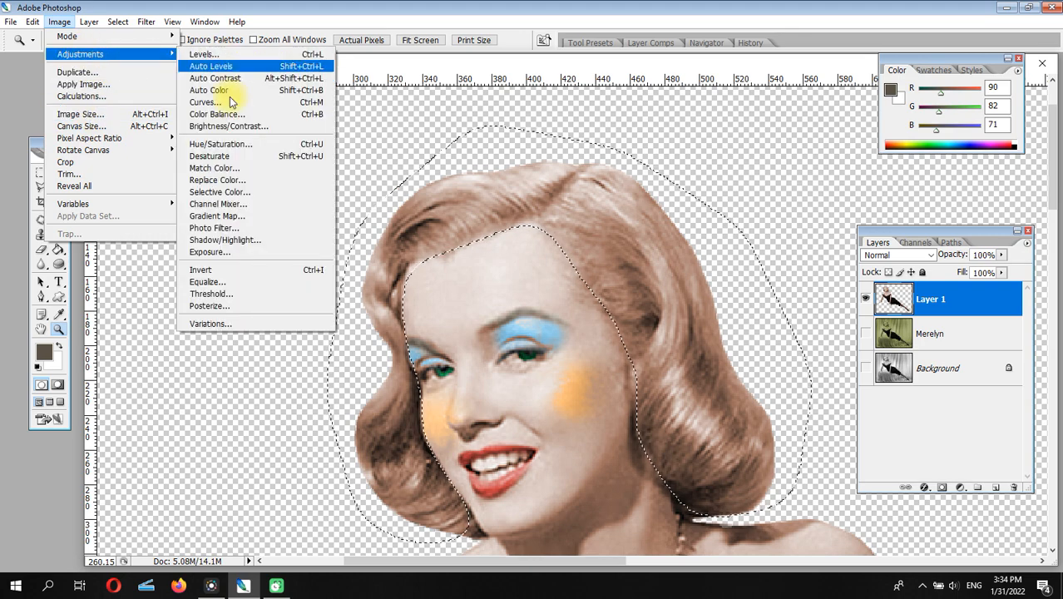
left_click(230, 144)
left_click_drag(769, 113, 201, 36)
left_click(278, 177)
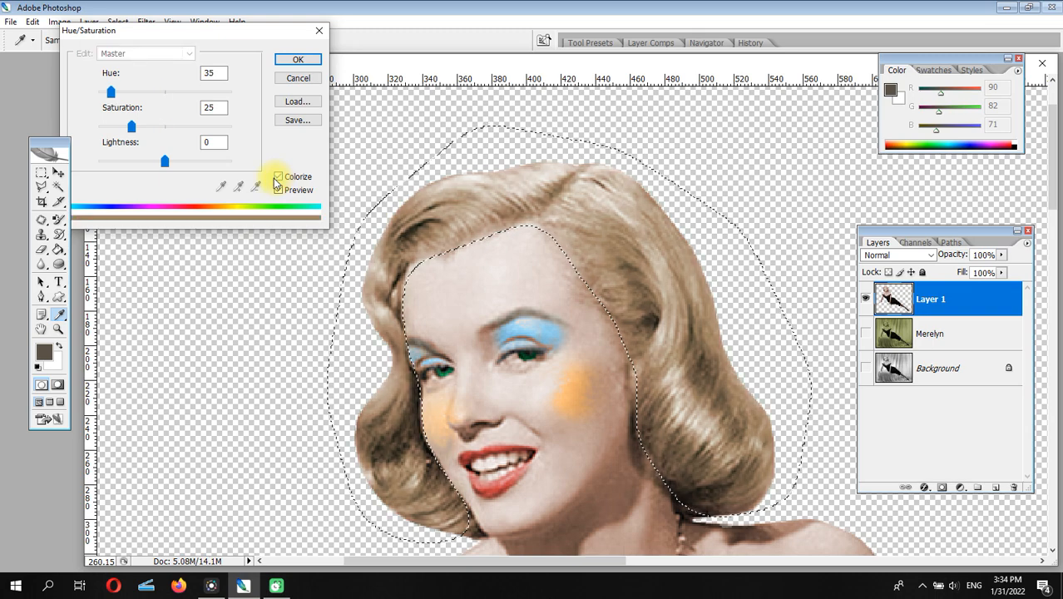
left_click_drag(163, 163, 141, 164)
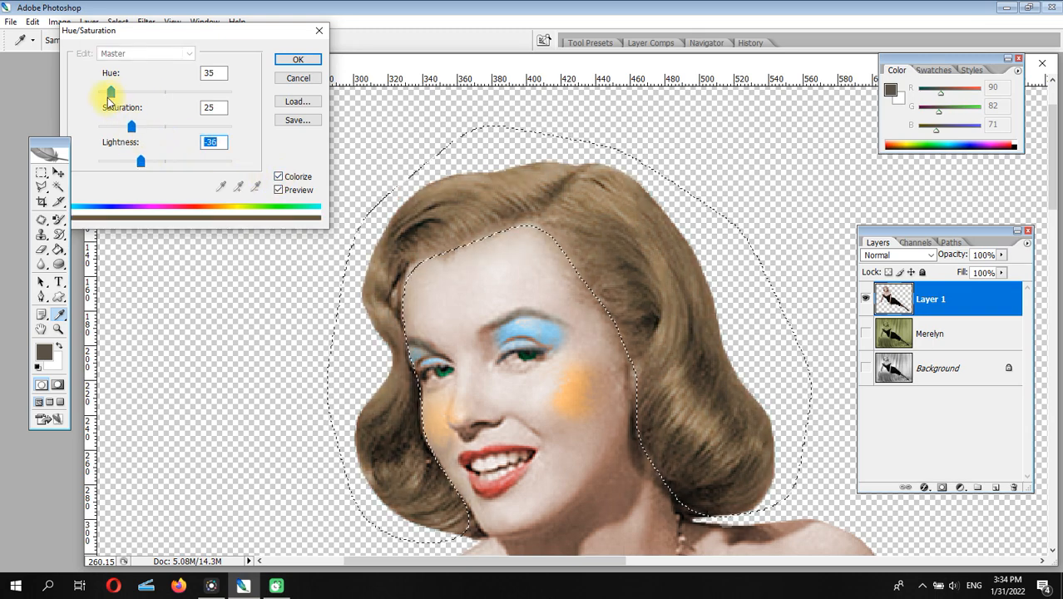
left_click_drag(111, 92, 123, 92)
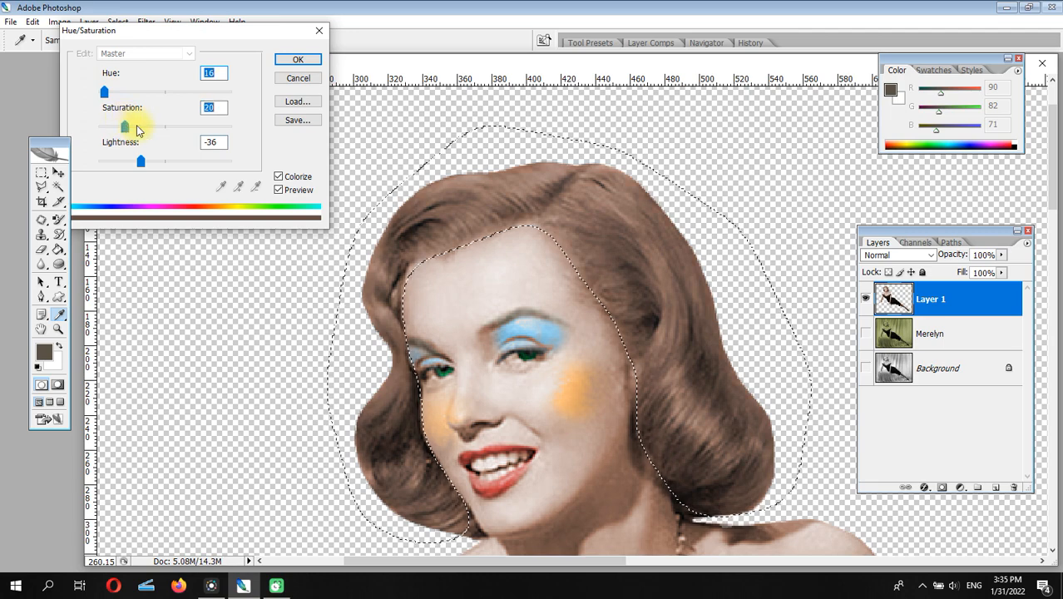
left_click_drag(146, 168, 136, 164)
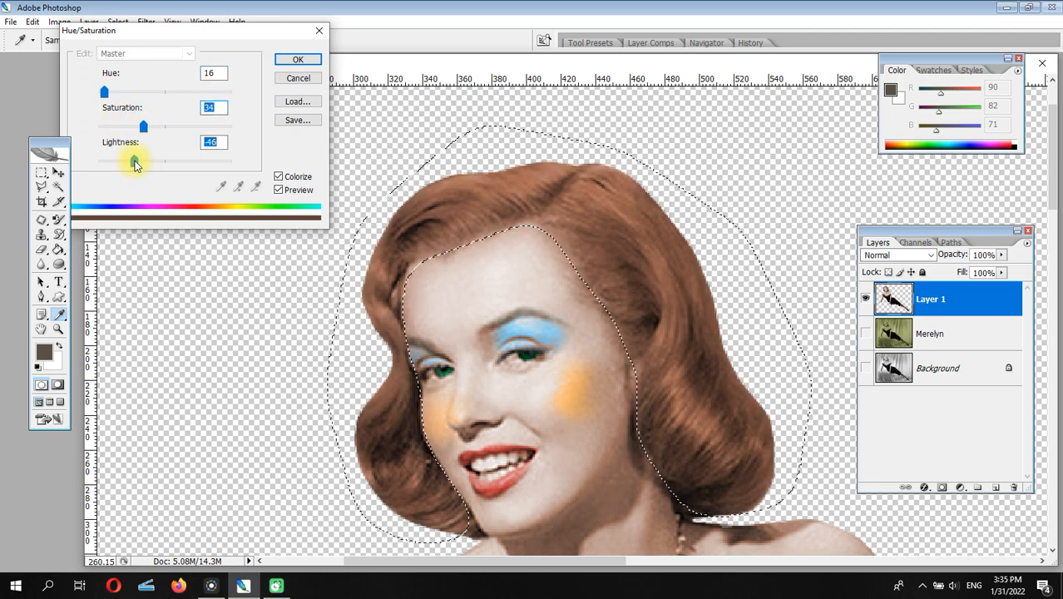
left_click(293, 60)
key("z")
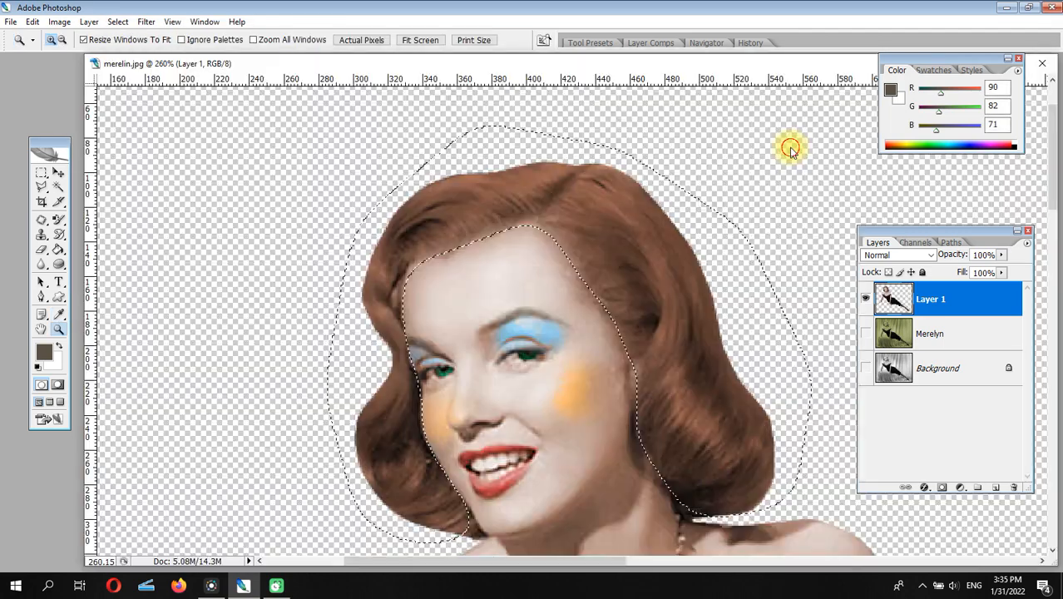
Step: Deselect the hair and show the Merelyn and Background layers again, viewing the figure at 100%
left_click(711, 42)
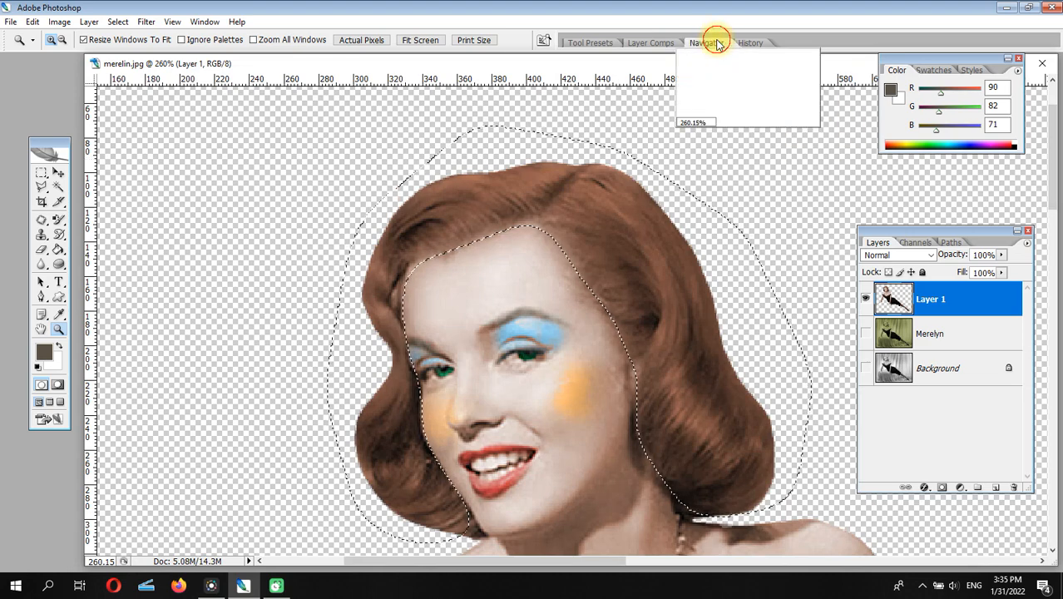
left_click(723, 123)
left_click(723, 123)
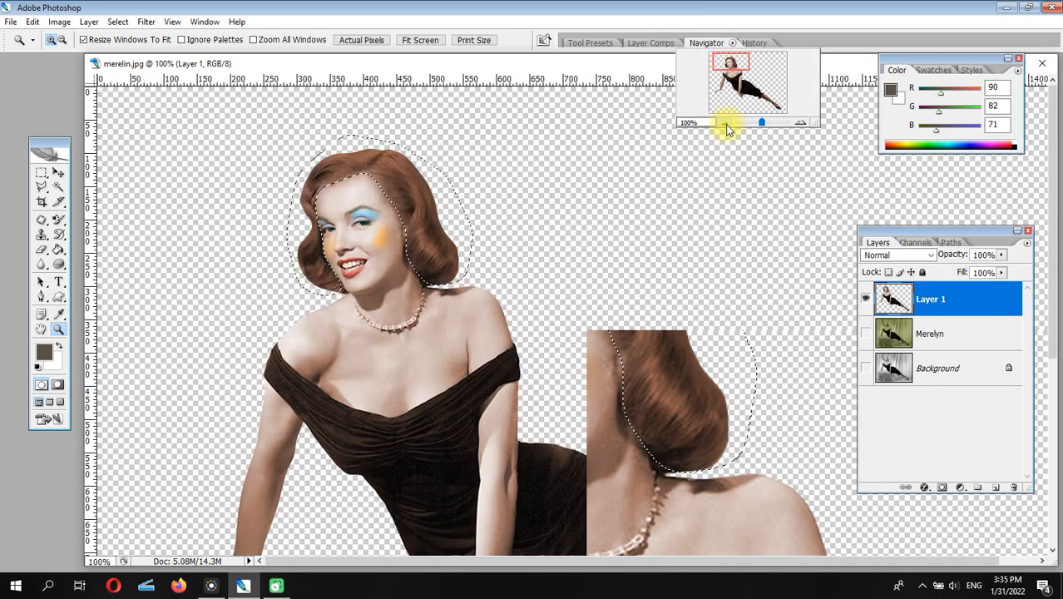
left_click(118, 22)
left_click(133, 50)
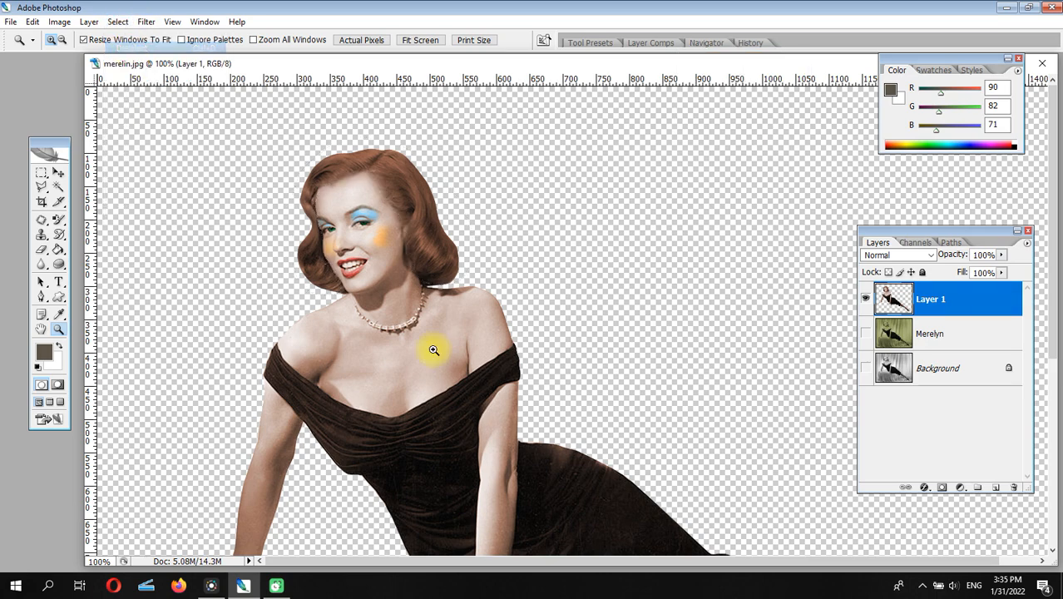
left_click(866, 333)
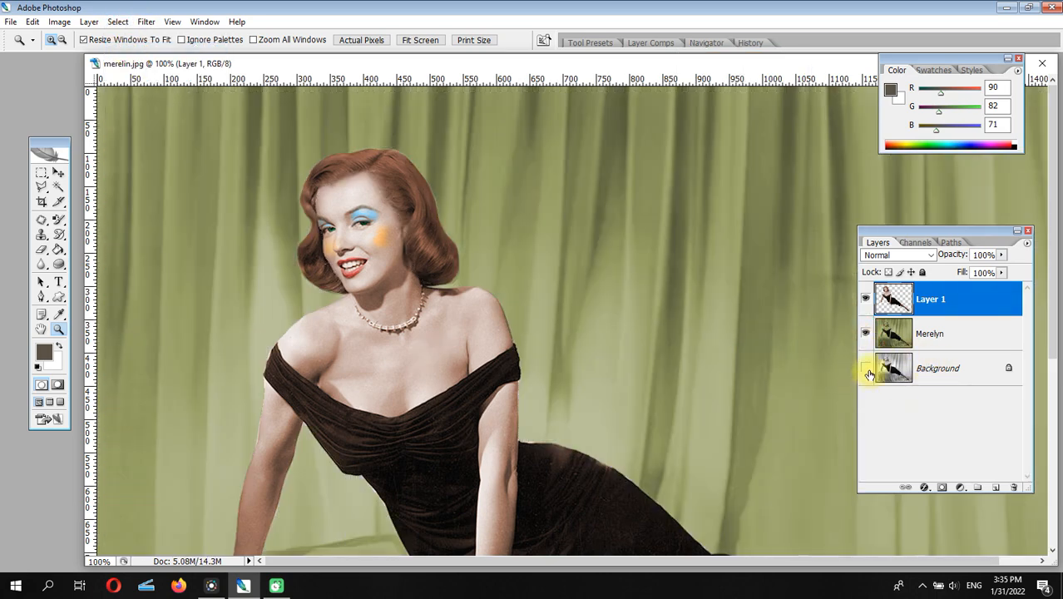
left_click(867, 371)
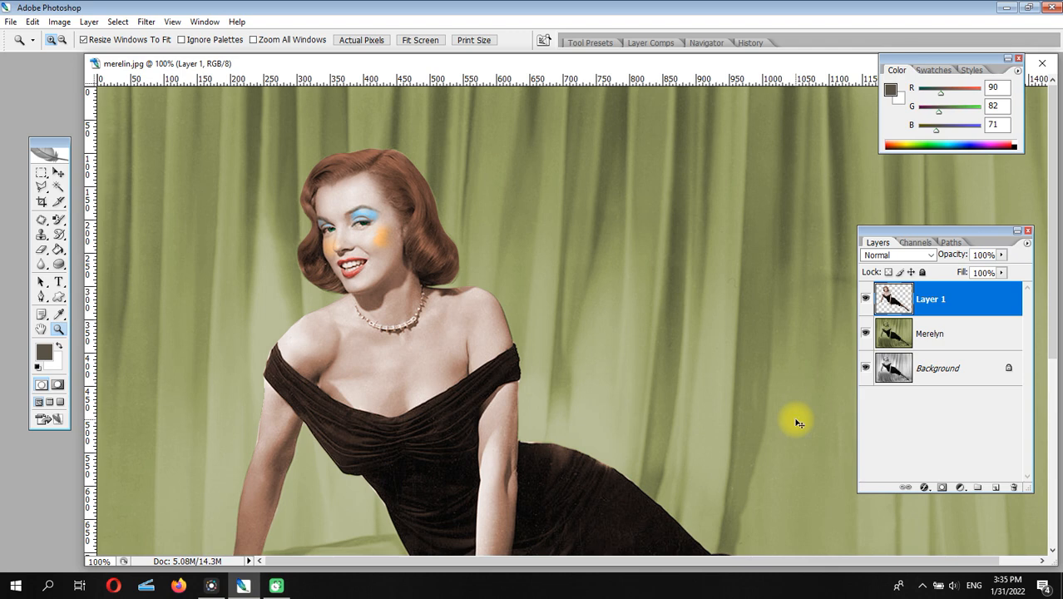
Step: Recolor the necklace's central and right-hand stones white with the Color Replacement brush at size 7
left_click(473, 40)
left_click(418, 40)
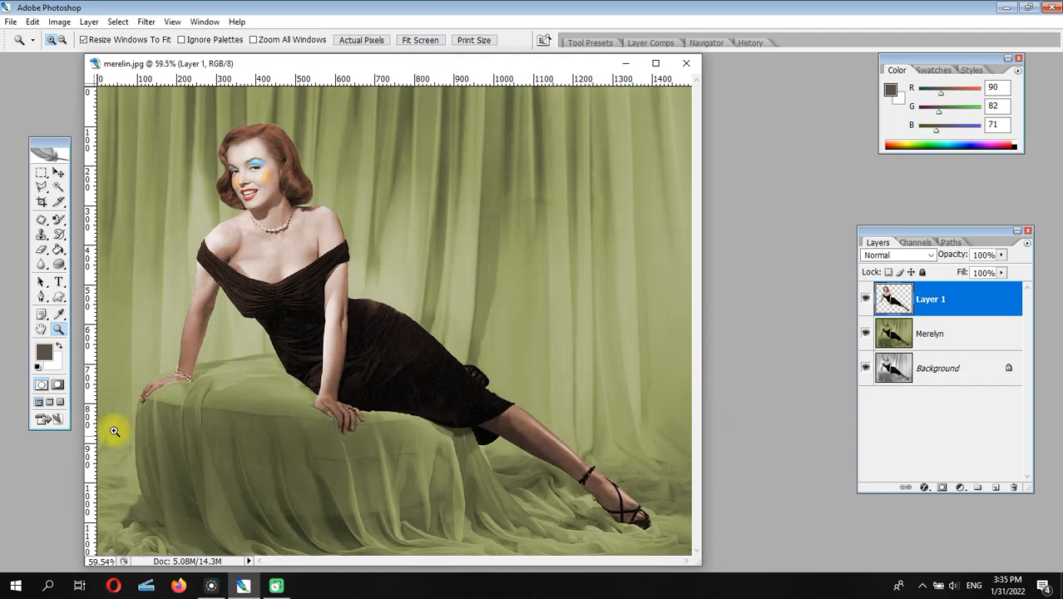
left_click(59, 331)
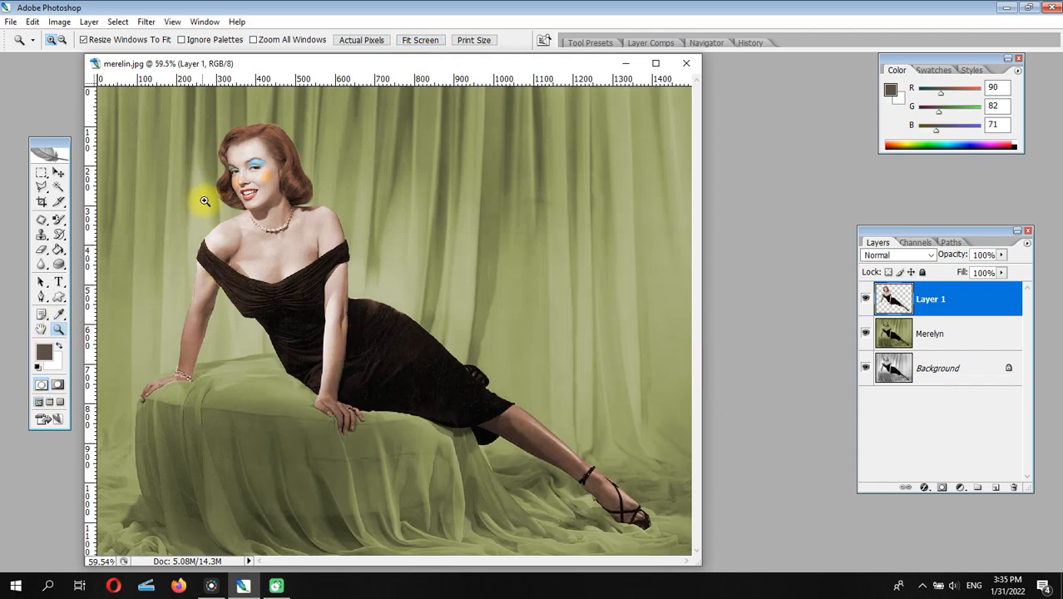
left_click_drag(221, 191, 321, 261)
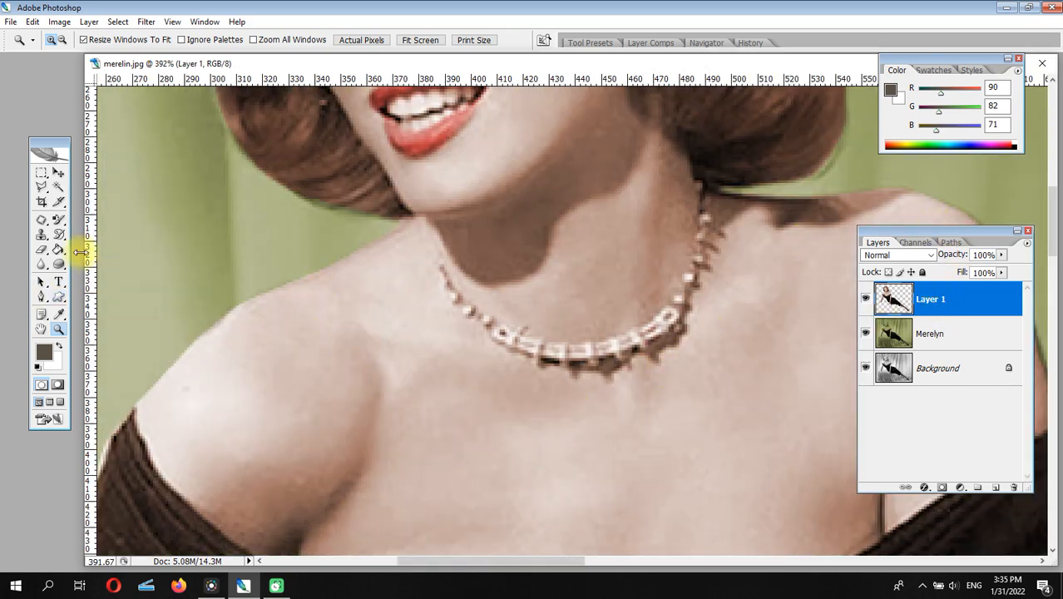
left_click(57, 223)
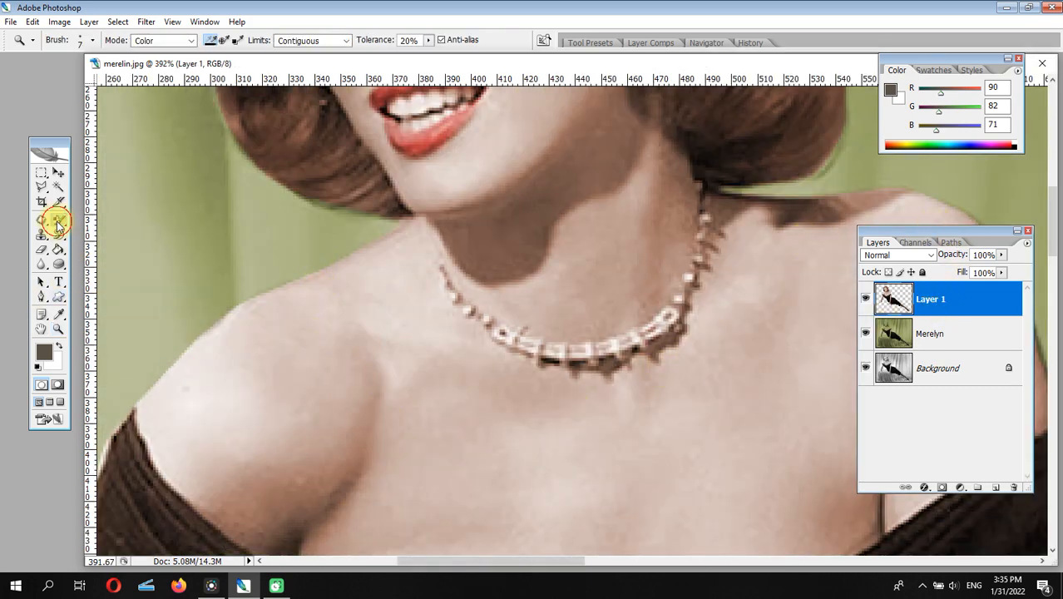
left_click(58, 346)
mouse_move(520, 346)
left_mouse_down()
mouse_move(597, 349)
mouse_move(670, 322)
mouse_move(677, 308)
mouse_move(637, 339)
mouse_move(672, 306)
mouse_move(703, 243)
left_mouse_up()
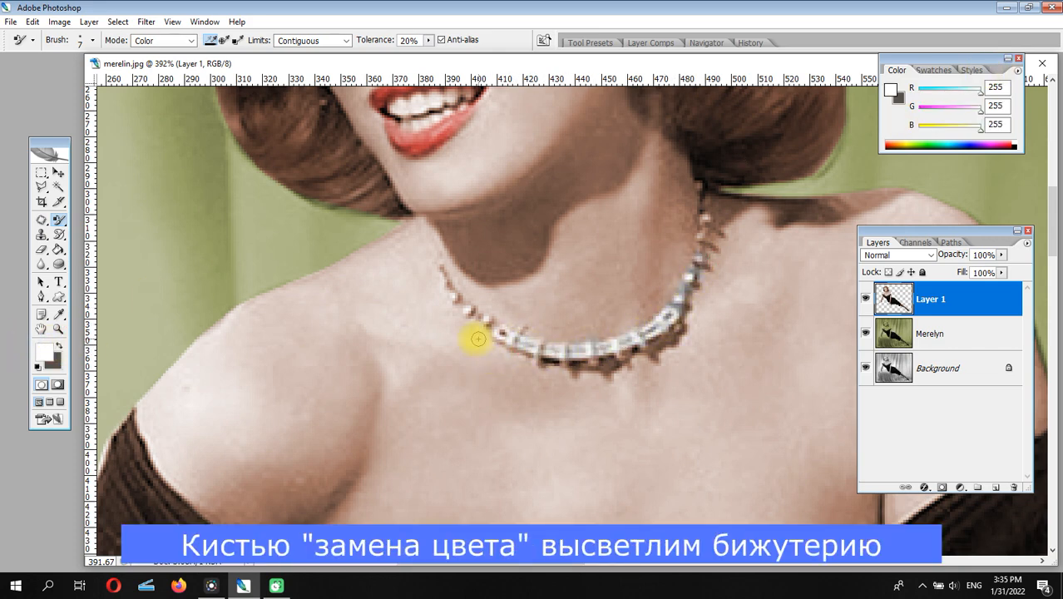
Step: Whiten the remaining left-hand necklace beads and the whites of both eyes with the Color Replacement brush
left_click_drag(433, 278, 483, 319)
left_click_drag(515, 252, 496, 423)
left_click_drag(429, 270, 392, 287)
left_click(460, 360)
left_click_drag(402, 112, 440, 118)
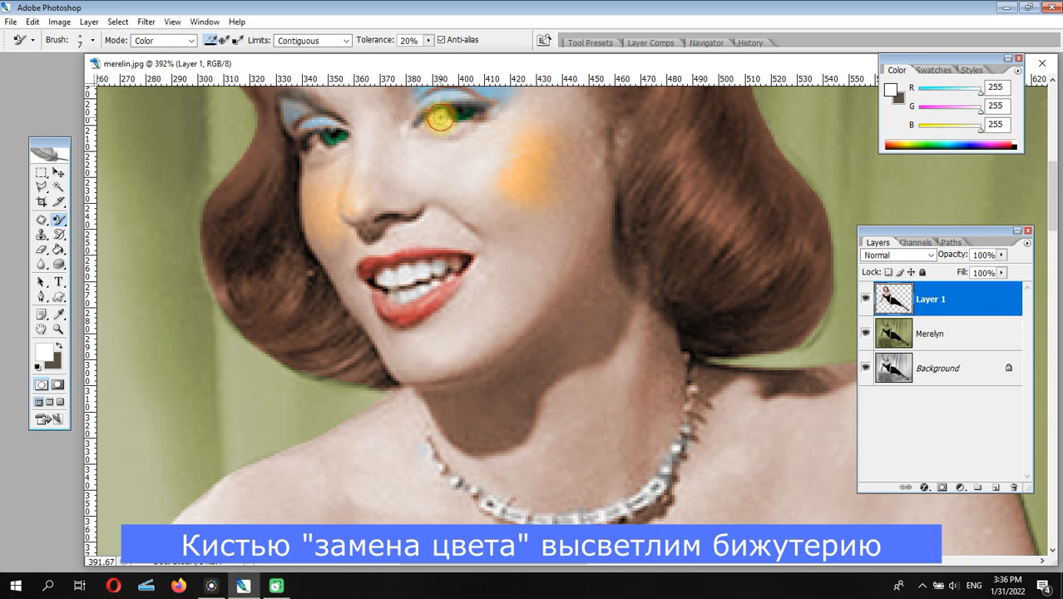
left_click(316, 143)
Step: Recolor the bracelet on the wrist white with the Color Replacement brush
left_click_drag(508, 466, 620, 125)
left_click_drag(375, 499, 536, 149)
left_click_drag(399, 499, 548, 137)
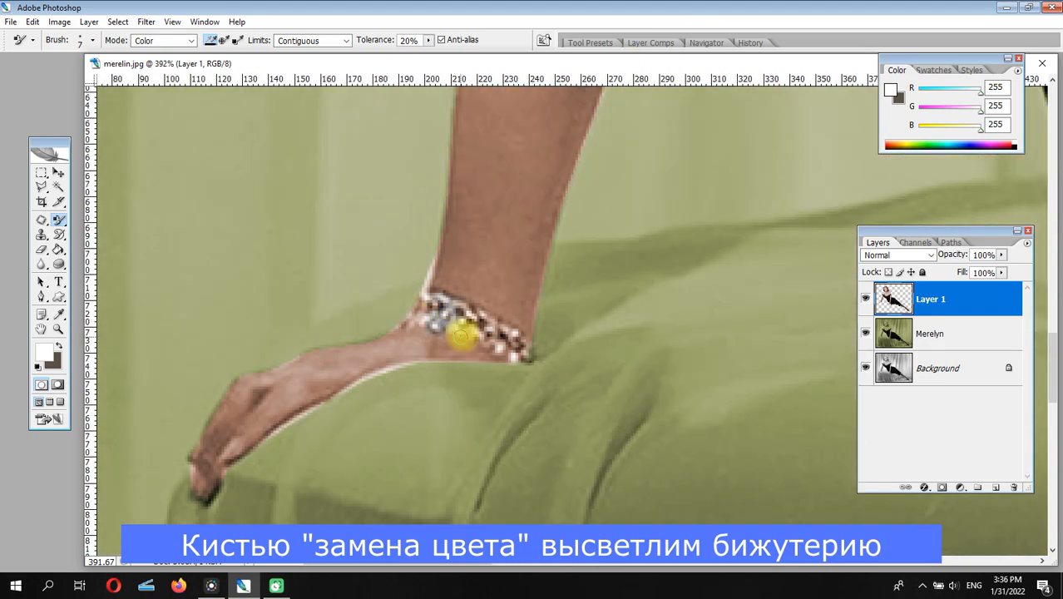
left_click_drag(518, 357, 458, 328)
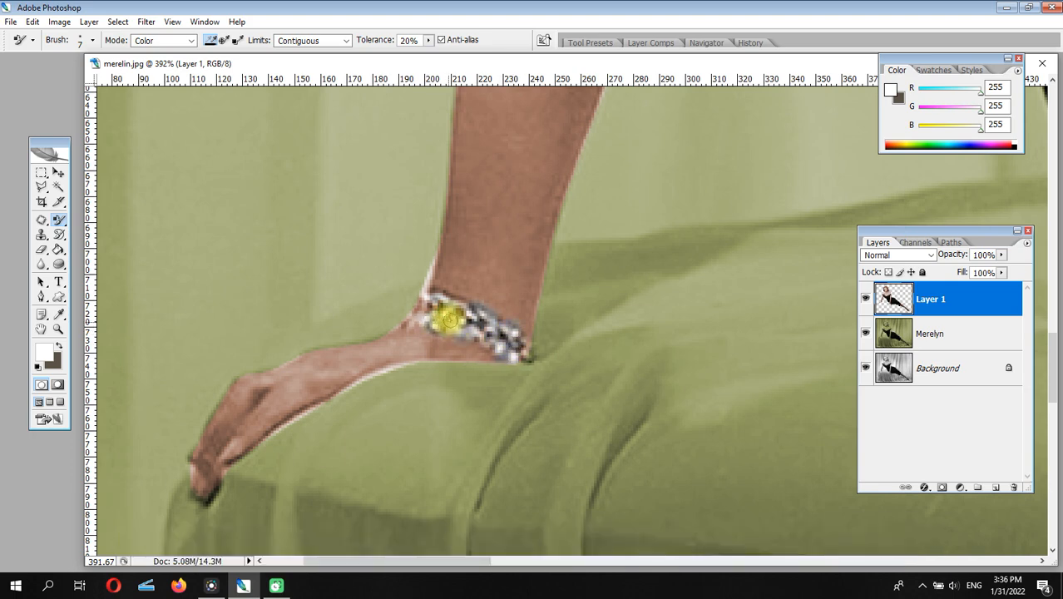
Step: Outline the white fringe above the bracelet and under the hand with the Polygonal Lasso, delete it and deselect
left_click(41, 188)
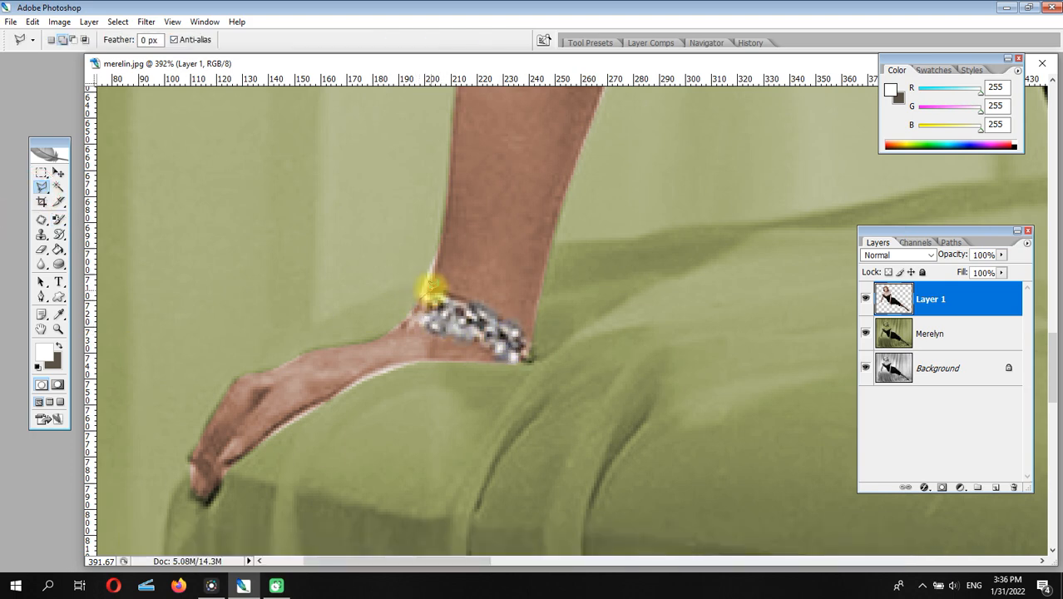
mouse_move(434, 264)
left_mouse_down()
mouse_move(439, 233)
mouse_move(395, 218)
mouse_move(374, 246)
left_mouse_up()
left_click_drag(287, 416, 341, 389)
mouse_move(403, 360)
left_mouse_down()
mouse_move(361, 427)
mouse_move(266, 468)
mouse_move(277, 482)
mouse_move(254, 460)
left_mouse_up()
left_click(117, 23)
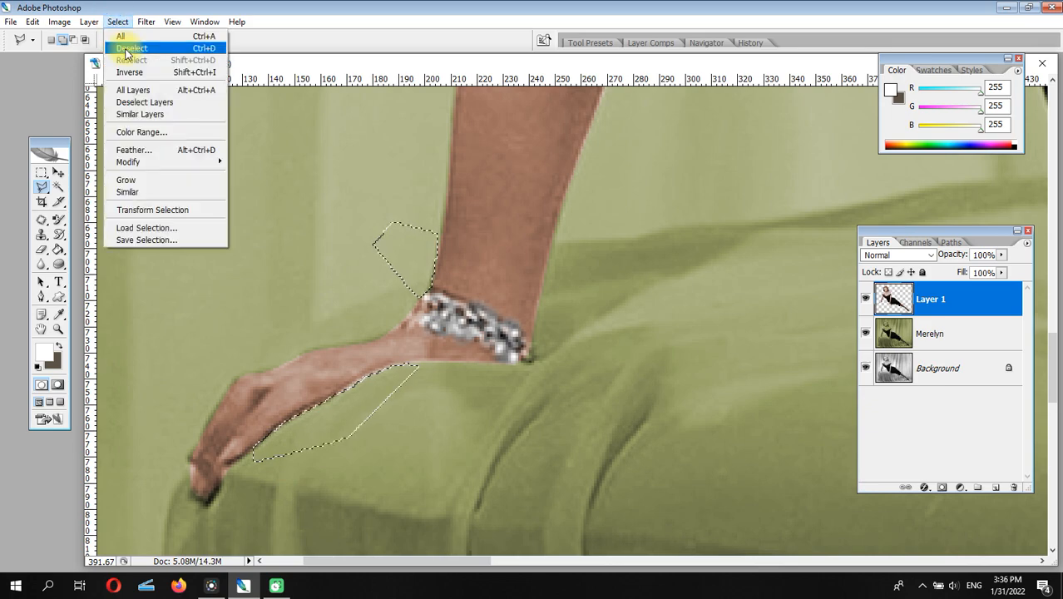
left_click(131, 48)
Step: Examine the figure's edges and jewelry up close, and bring the whole photo back into view
left_click_drag(733, 314, 247, 543)
left_click_drag(552, 331, 484, 596)
left_click_drag(612, 173, 560, 349)
left_click_drag(593, 287, 494, 525)
left_click_drag(306, 286, 757, 155)
left_click(59, 330)
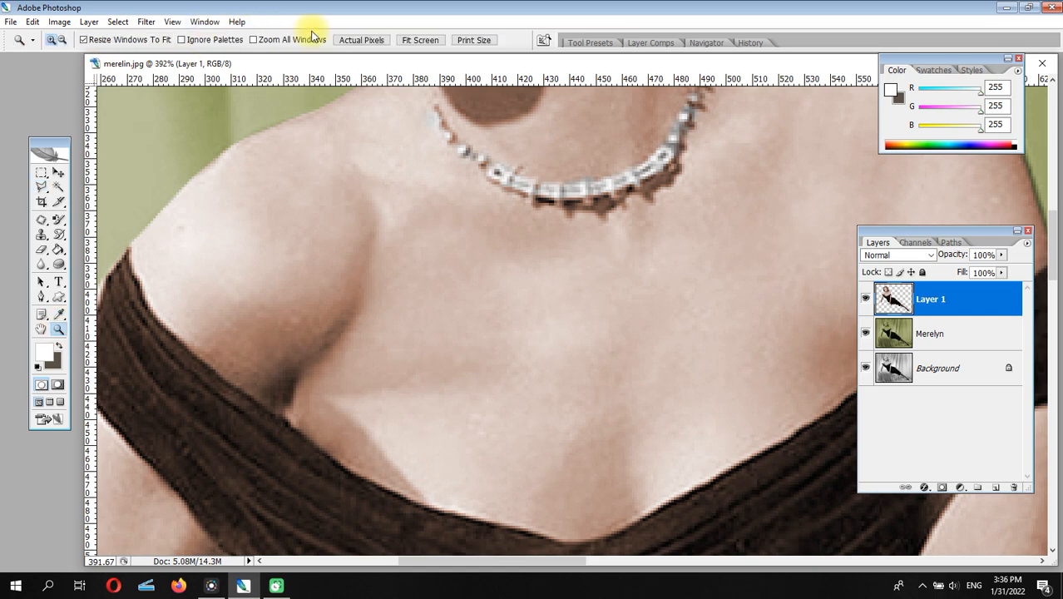
left_click(421, 40)
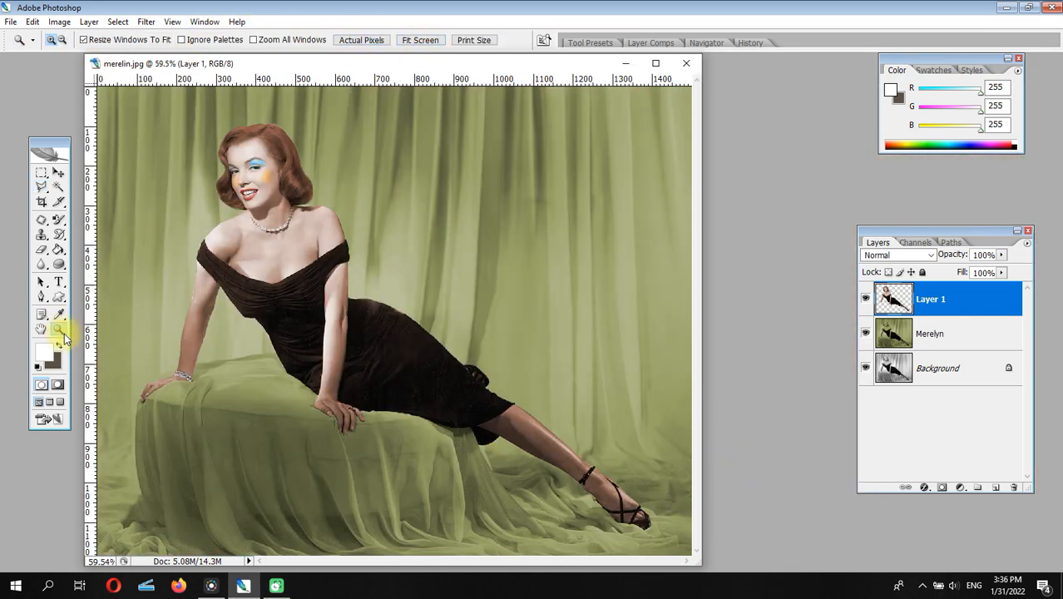
Step: Select the dress bodice with the Magic Wand at a tolerance of 30
left_click_drag(174, 216, 546, 463)
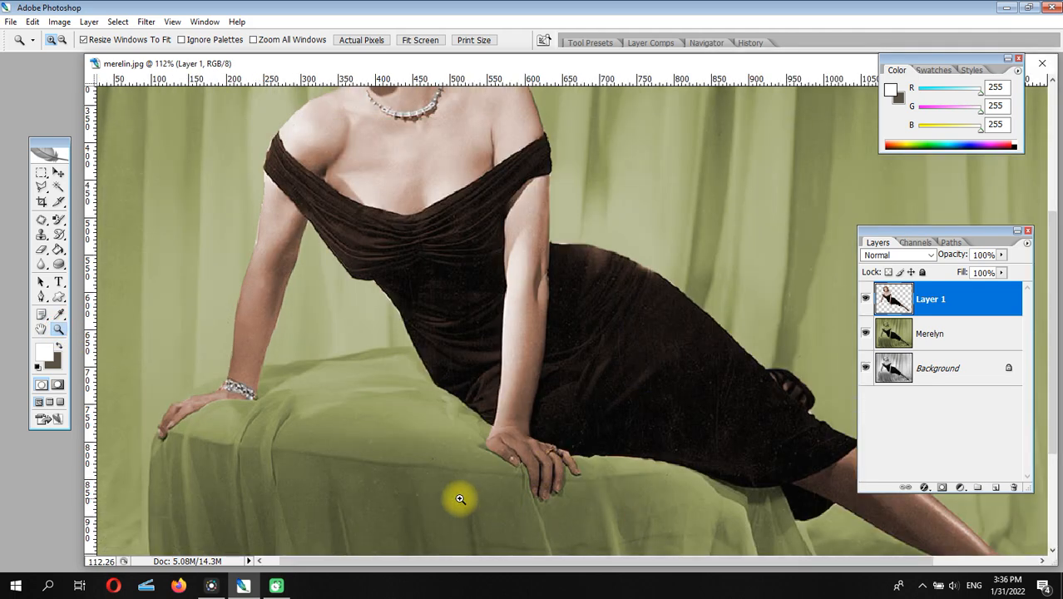
left_click(59, 187)
left_click(446, 242)
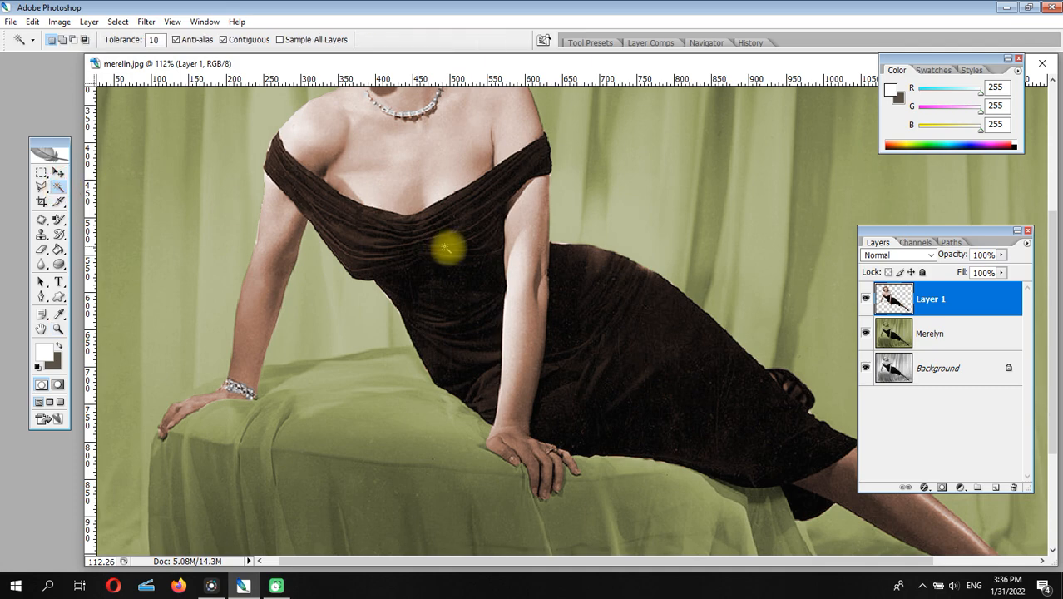
left_click(155, 39)
type("30")
left_click(621, 285)
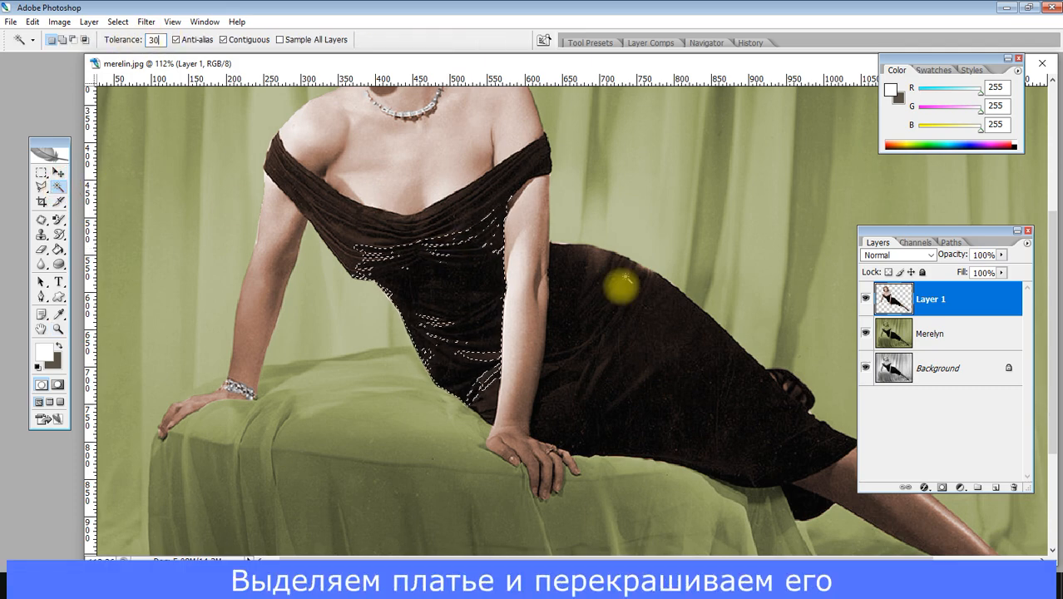
left_click(479, 287)
Step: Add the sleeve, the skirt and the remaining dark areas of the dress to the Magic Wand selection
left_click(62, 40)
left_click(308, 178)
left_click(584, 296)
left_click(485, 363)
left_click(594, 254)
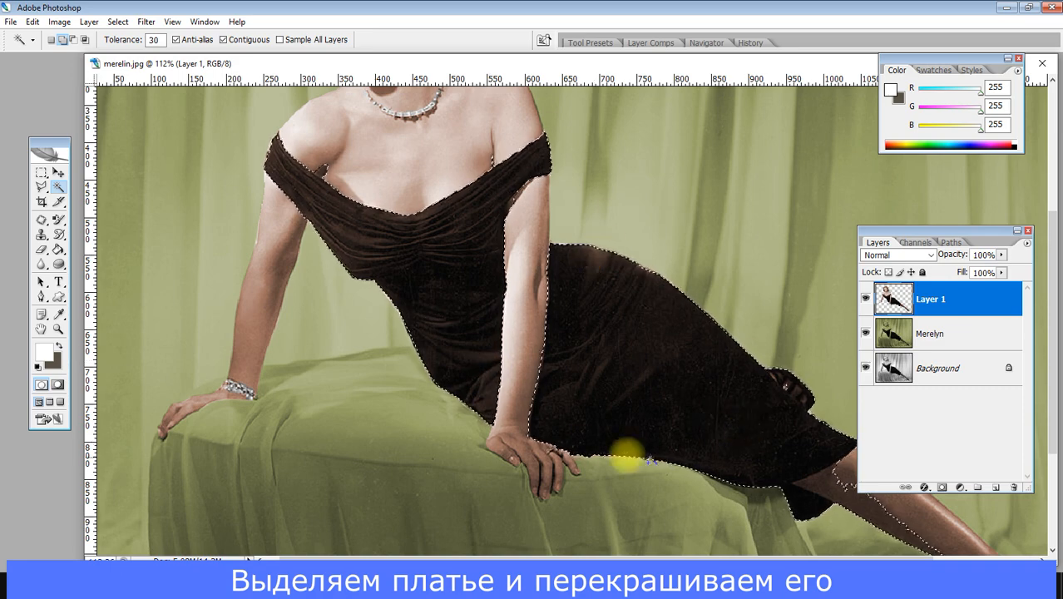
Step: Show the dress selection in Quick Mask and mask the stray area beside the upper arm with a 3 px Pencil
left_click(58, 384)
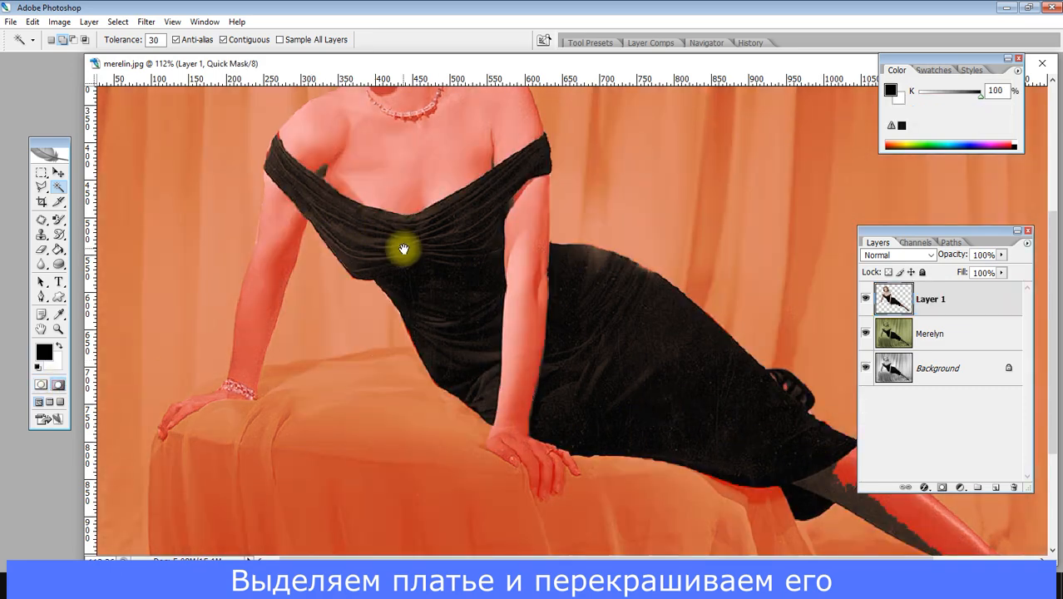
scroll(412, 247, "up", 3)
left_click(58, 329)
left_click_drag(468, 263, 589, 394)
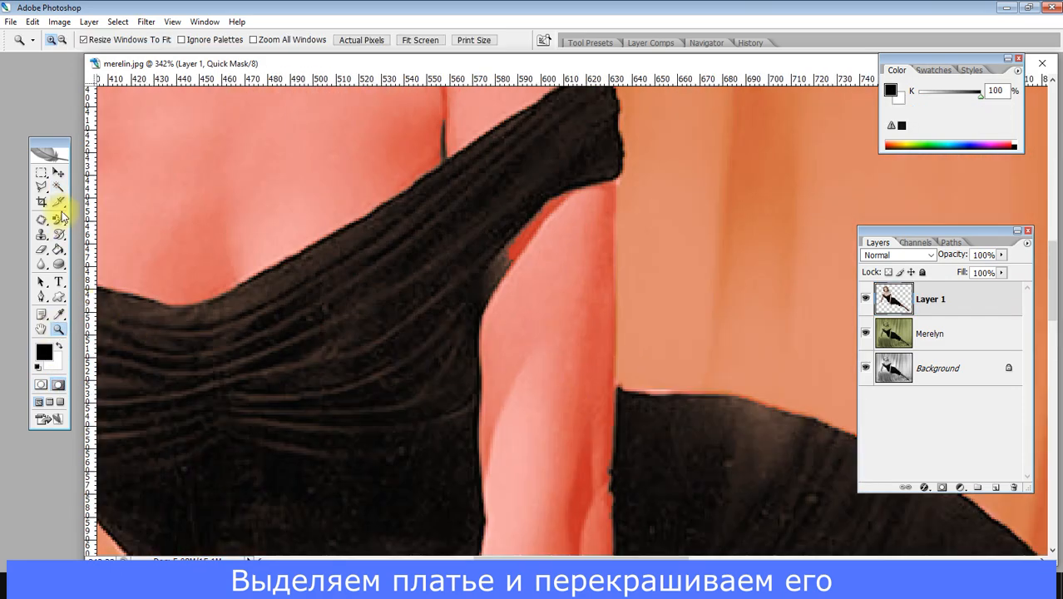
left_click_drag(58, 218, 89, 230)
mouse_move(483, 308)
left_mouse_down()
mouse_move(514, 247)
mouse_move(487, 291)
mouse_move(515, 264)
mouse_move(482, 315)
left_mouse_up()
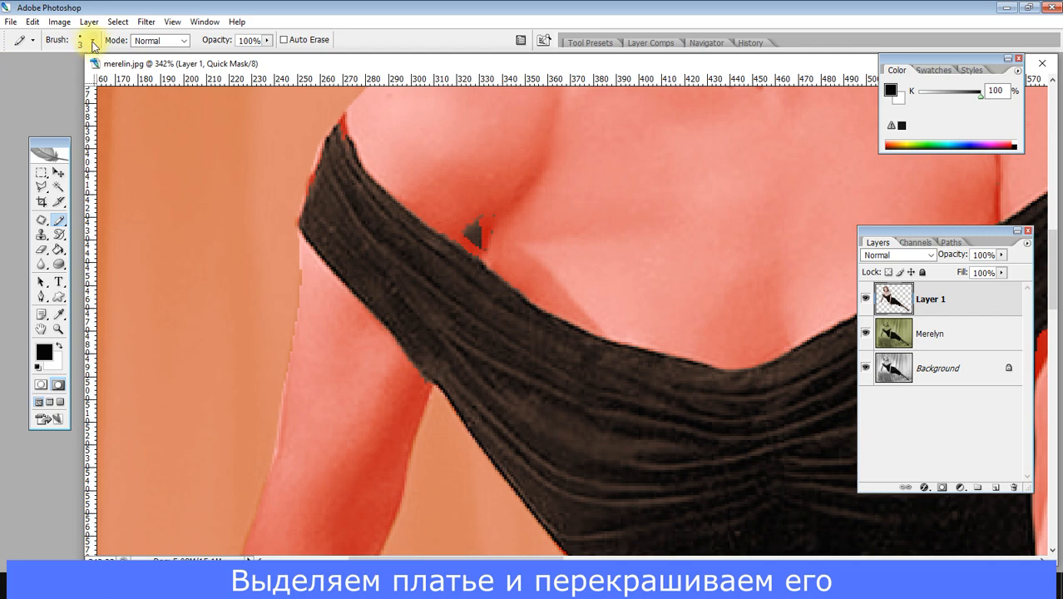
Step: Mask the stray spot at the armpit and the lower leg's unmasked underside with a 16 px Pencil
left_click(93, 40)
left_click(28, 79)
key("Return")
left_click_drag(470, 209, 498, 237)
left_click_drag(340, 484, 401, 242)
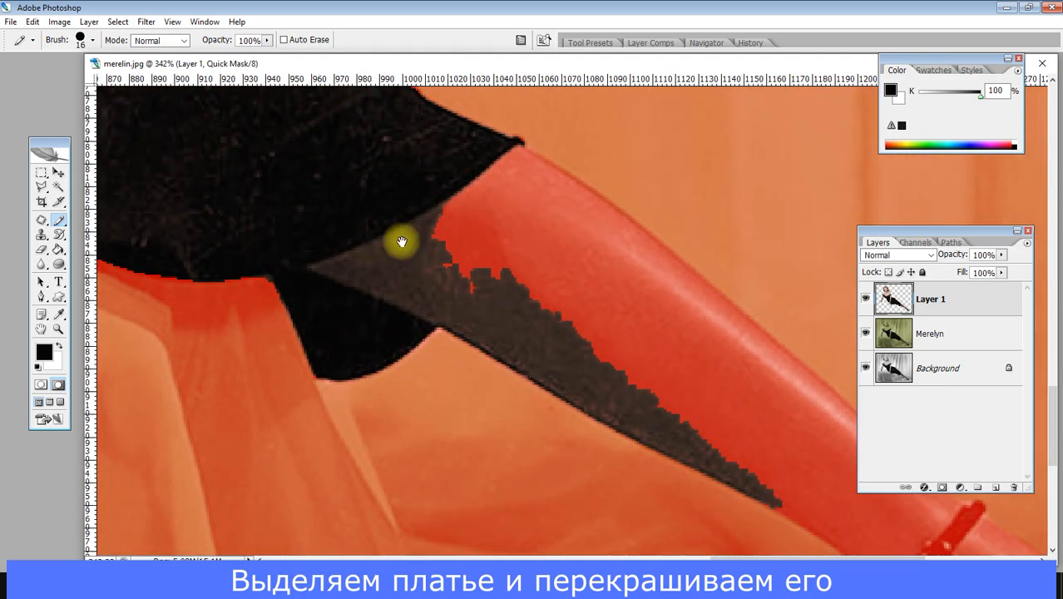
mouse_move(486, 299)
left_mouse_down()
mouse_move(622, 318)
mouse_move(666, 449)
mouse_move(695, 453)
mouse_move(509, 347)
mouse_move(467, 284)
left_mouse_up()
Step: Mask the part of the leg nearest the skirt hem with a 9 px Pencil and return to the normal selection
left_click(92, 40)
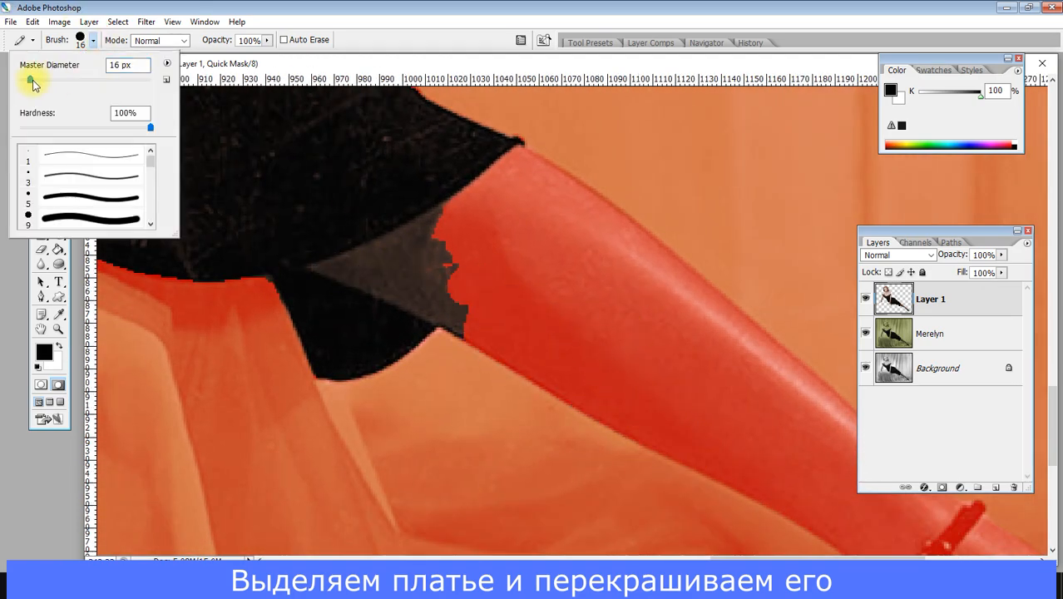
key("Return")
mouse_move(332, 269)
left_mouse_down()
mouse_move(455, 314)
mouse_move(367, 285)
mouse_move(420, 302)
left_mouse_up()
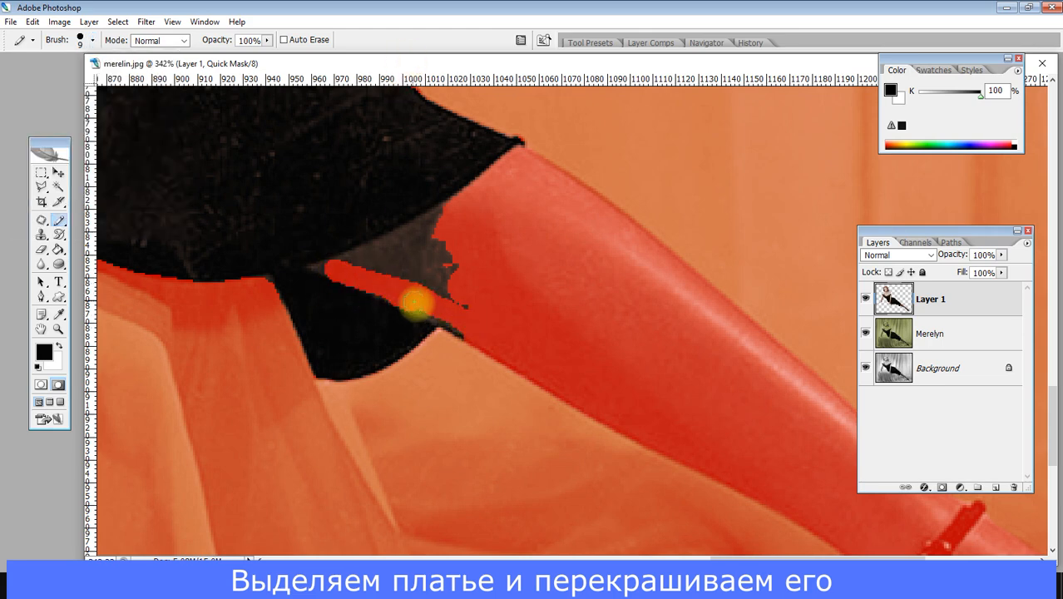
mouse_move(440, 251)
left_mouse_down()
mouse_move(360, 264)
mouse_move(454, 217)
mouse_move(347, 266)
mouse_move(456, 214)
mouse_move(436, 277)
left_mouse_up()
left_click(39, 384)
Step: Subtract the remaining strip of leg along the skirt hem from the selection with the Polygonal Lasso
left_click(41, 186)
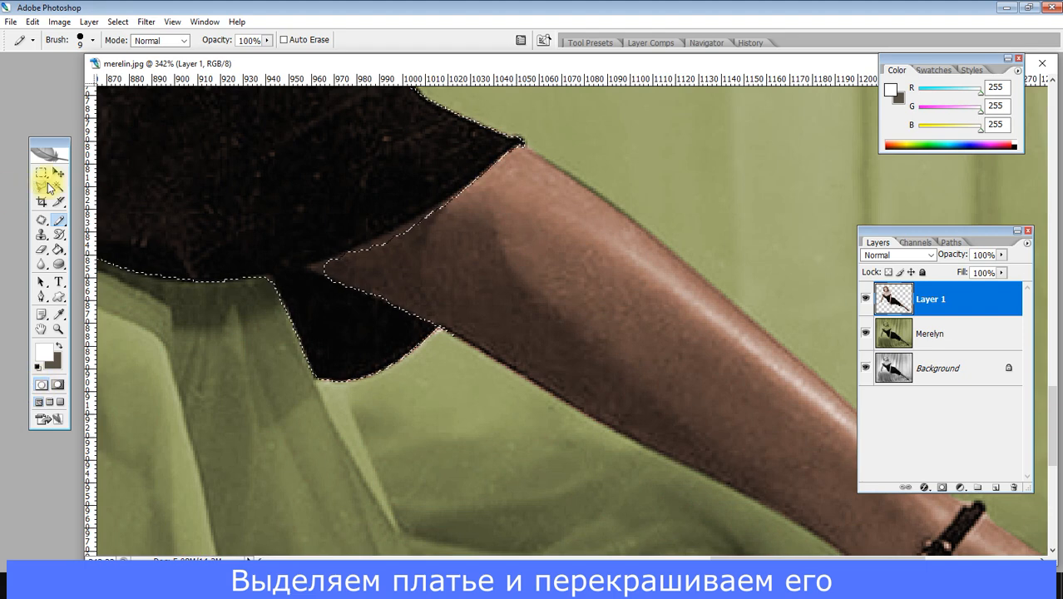
left_click(74, 39)
left_click(308, 269)
left_click(350, 285)
left_click(446, 216)
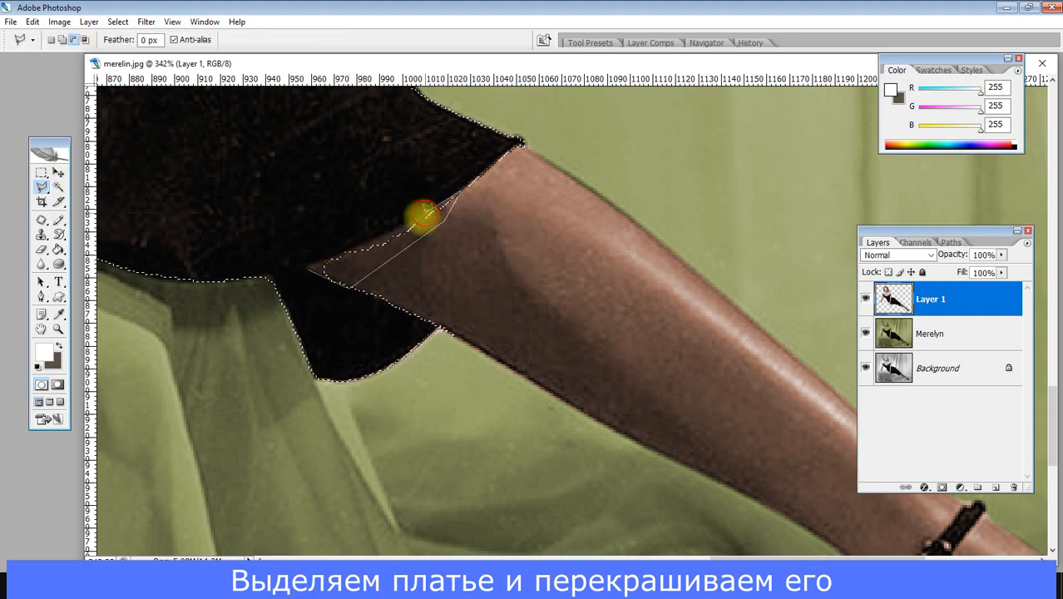
left_click(303, 266)
Step: Subtract the rear shoe showing behind the skirt from the dress selection with the Polygonal Lasso
scroll(415, 276, "up", 5)
left_click(304, 190)
left_click(440, 321)
left_click(510, 202)
Step: Subtract the forearm's edge beside the skirt from the dress selection and smooth the selection outline
left_click_drag(321, 154, 500, 278)
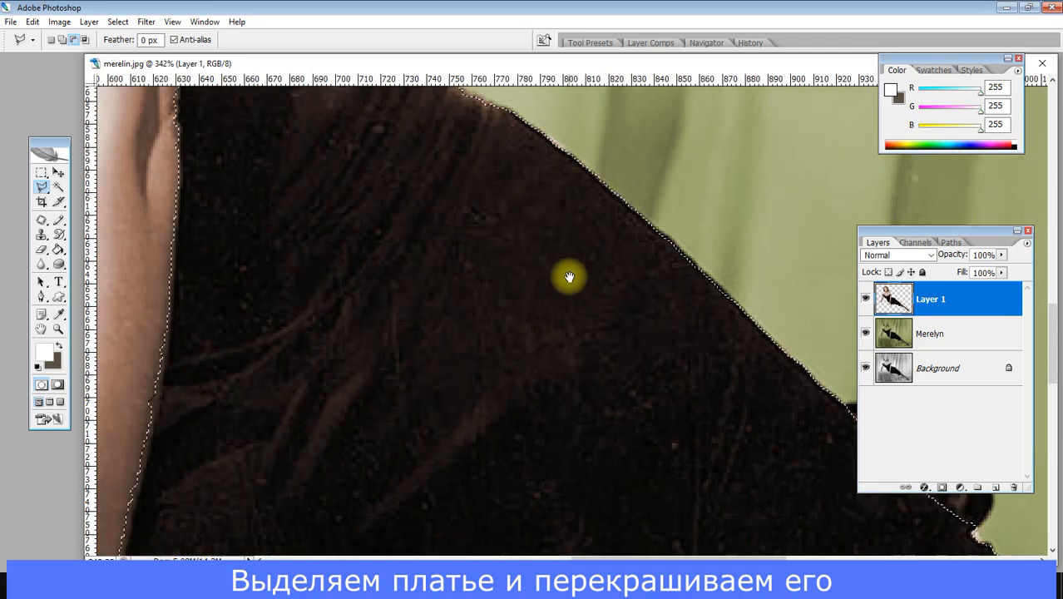
left_click_drag(226, 349, 559, 190)
scroll(503, 474, "down", 1)
scroll(504, 474, "up", 1)
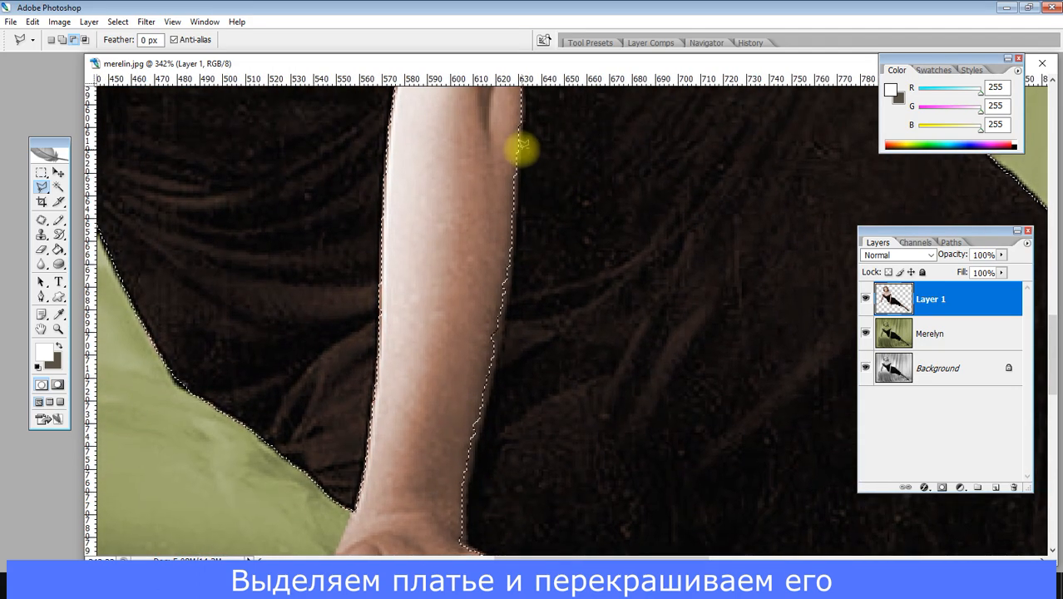
mouse_move(470, 451)
left_mouse_down()
mouse_move(498, 320)
mouse_move(492, 334)
left_mouse_up()
left_click(494, 382)
left_click_drag(491, 131, 450, 463)
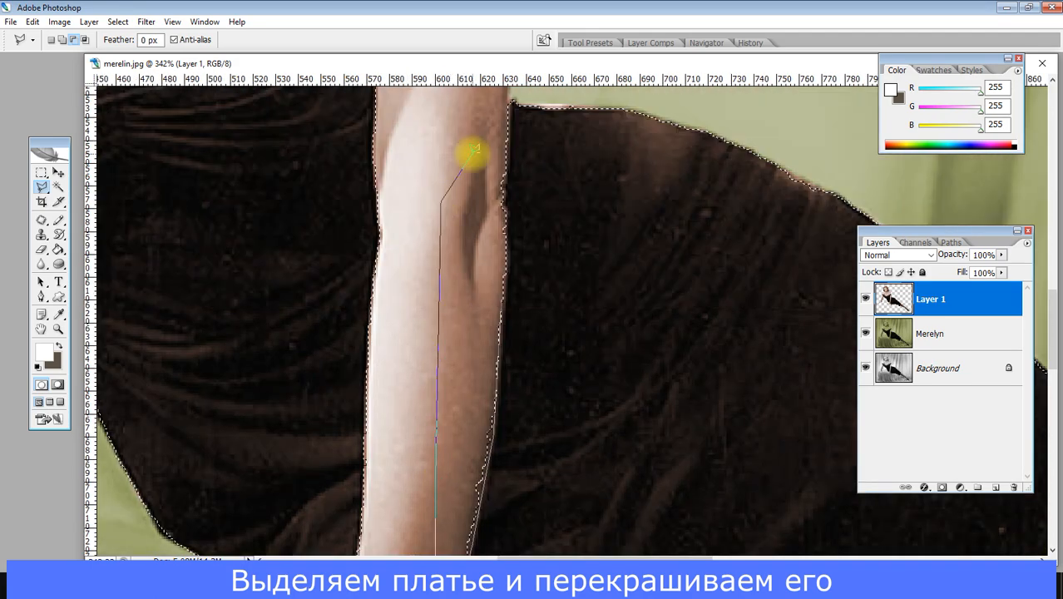
left_click(117, 22)
mouse_move(142, 163)
left_click(251, 171)
Step: Add the missed dress corners at the wrist, beside the arm and at the sleeve with the Polygonal Lasso
left_click_drag(473, 438, 588, 154)
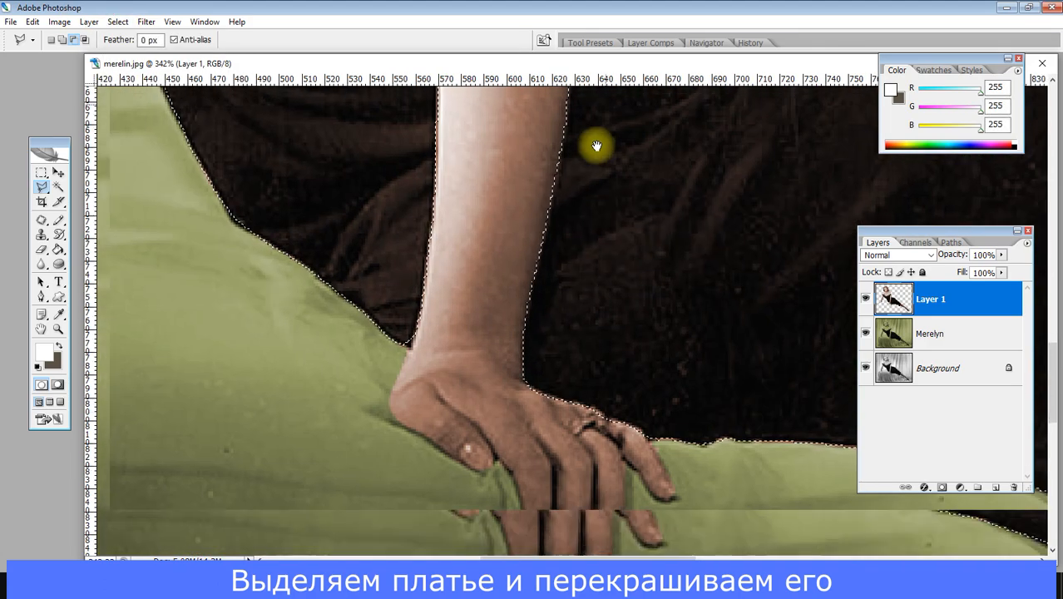
left_click(60, 40)
left_click(413, 338)
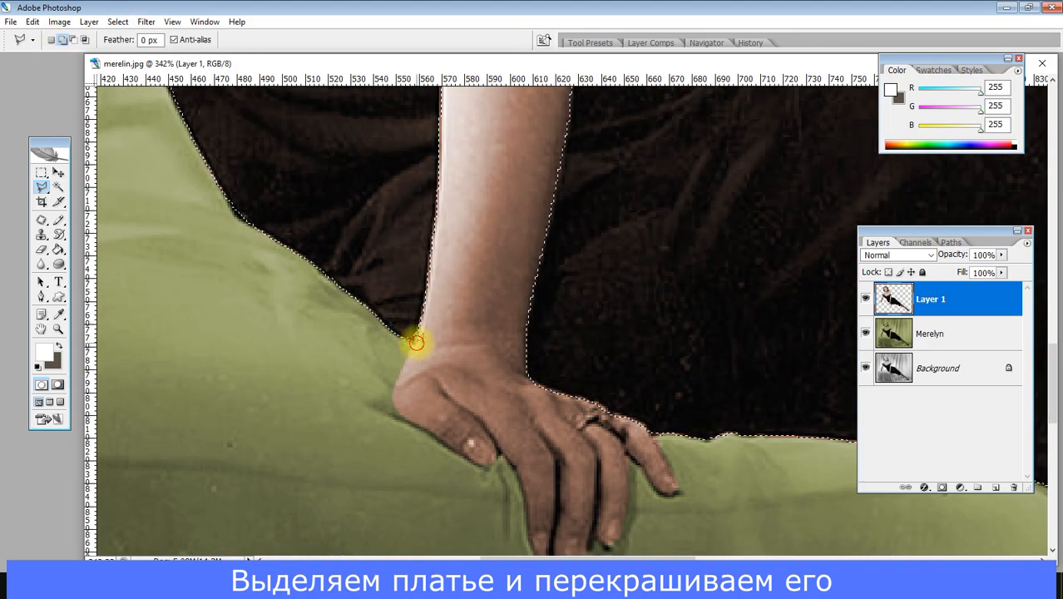
scroll(499, 332, "up", 10)
left_click(553, 271)
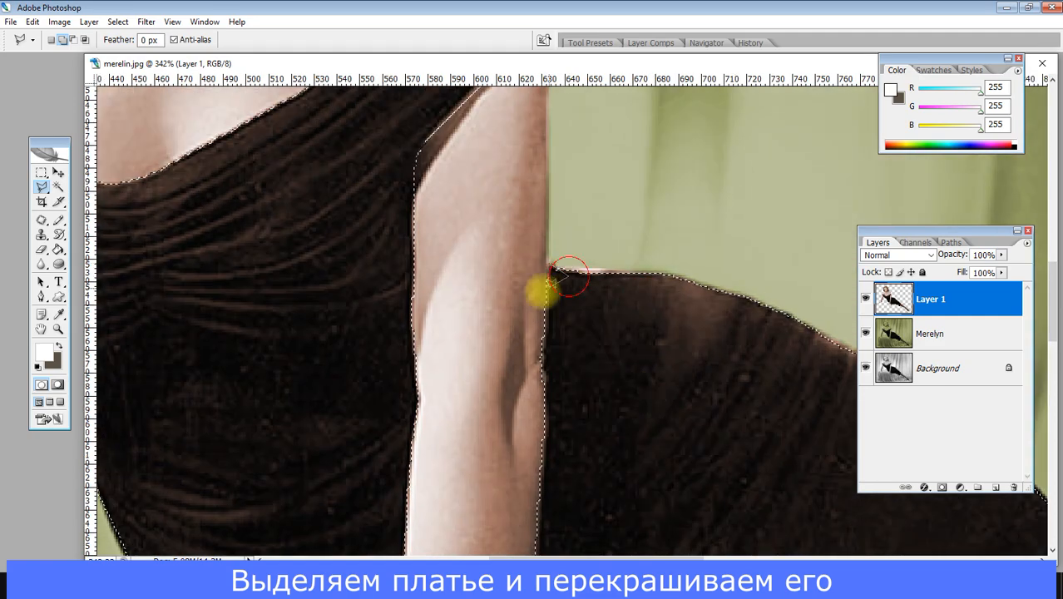
left_click_drag(355, 280, 706, 540)
left_click(321, 314)
left_click(371, 313)
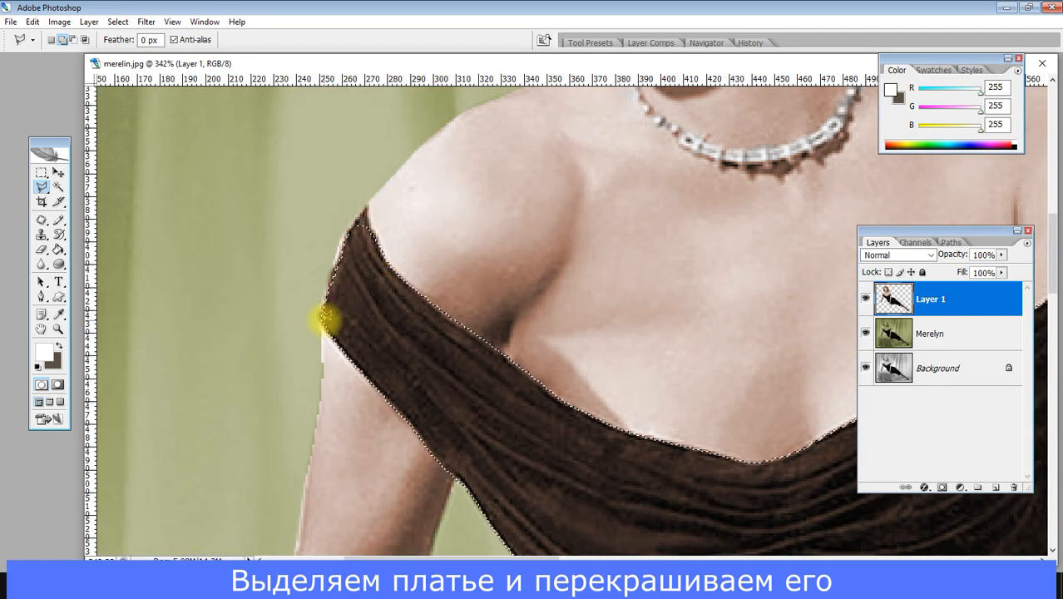
Step: Check the whole dress selection in Quick Mask and refine it at the skirt's rear hem with the Polygonal Lasso
left_click(58, 328)
left_click(420, 40)
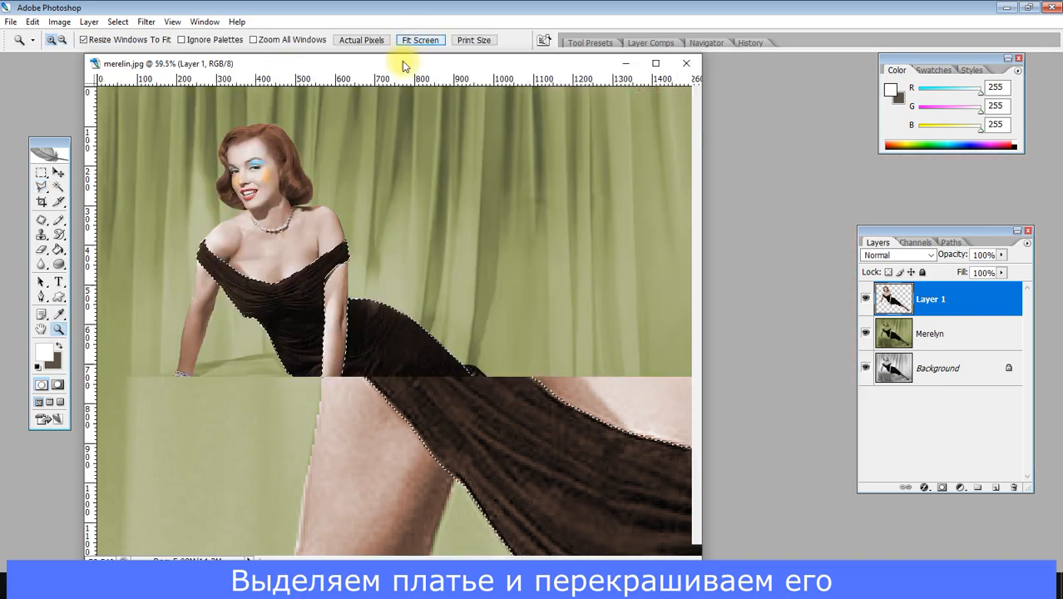
left_click(58, 385)
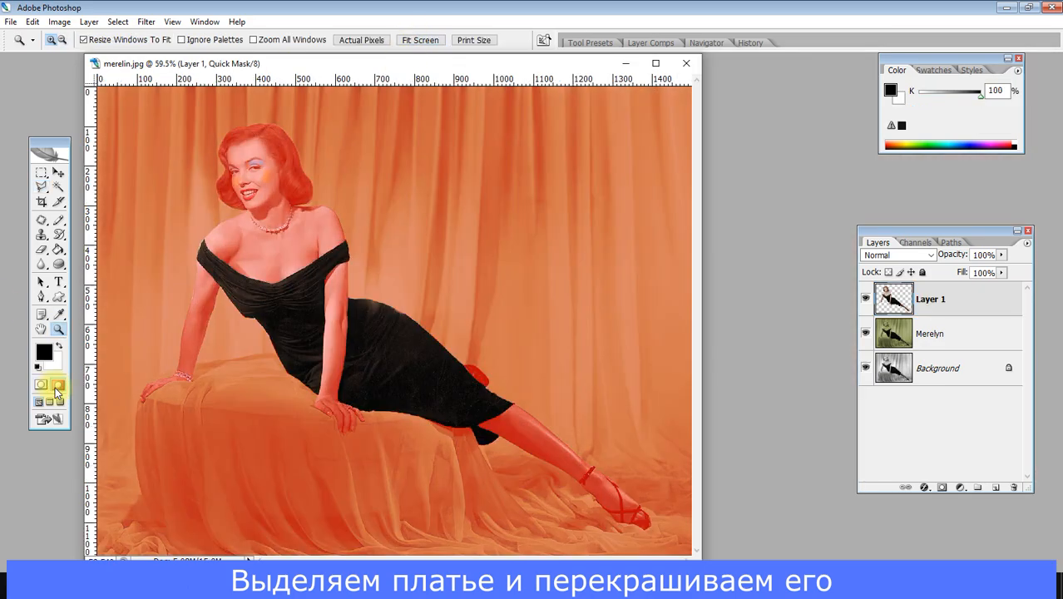
left_click(41, 385)
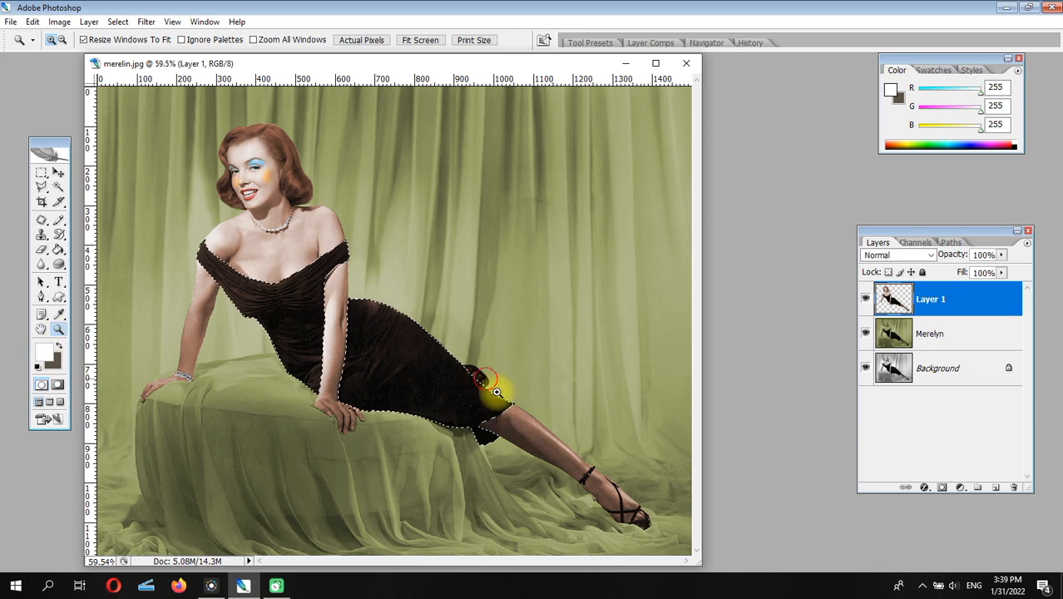
left_click_drag(439, 379, 490, 416)
left_click(41, 187)
left_click(516, 260)
left_click(58, 329)
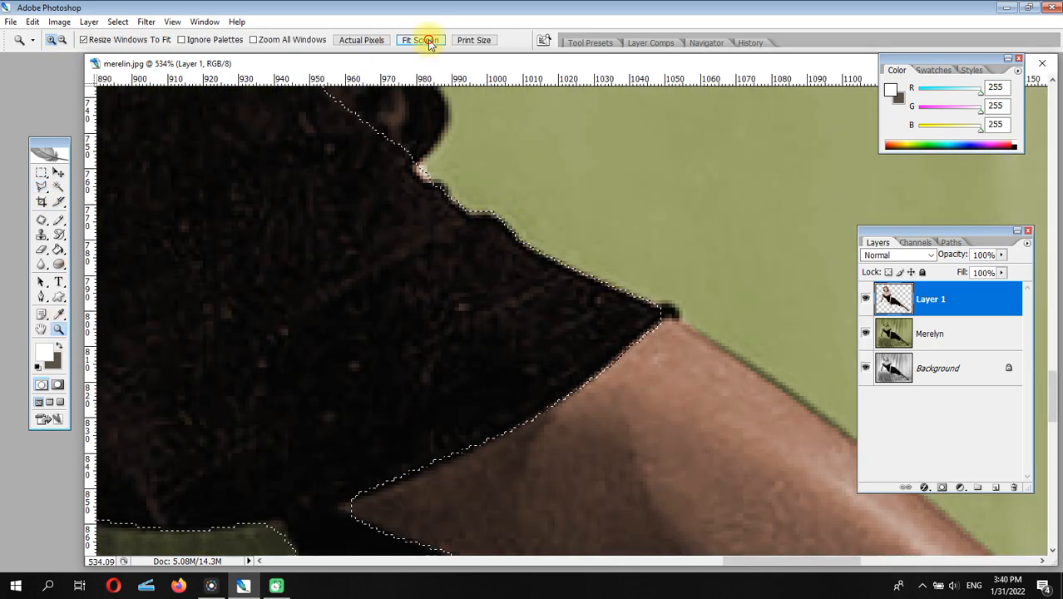
Step: Colorize the selected dress deep blue with Hue/Saturation, using hue 256, saturation 67 and lightness +9
left_click(420, 40)
left_click(996, 569)
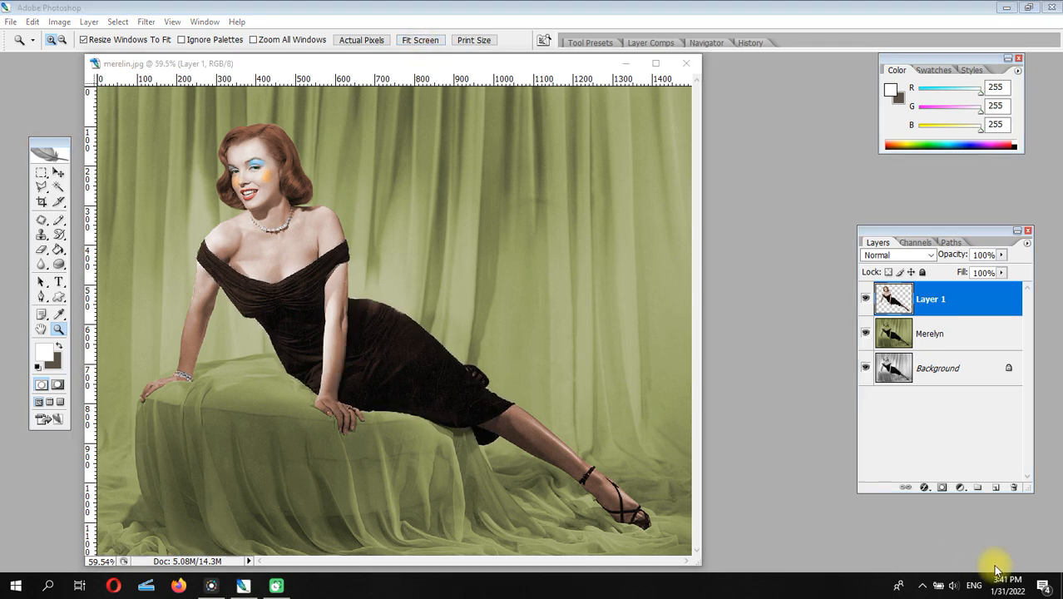
left_click(388, 81)
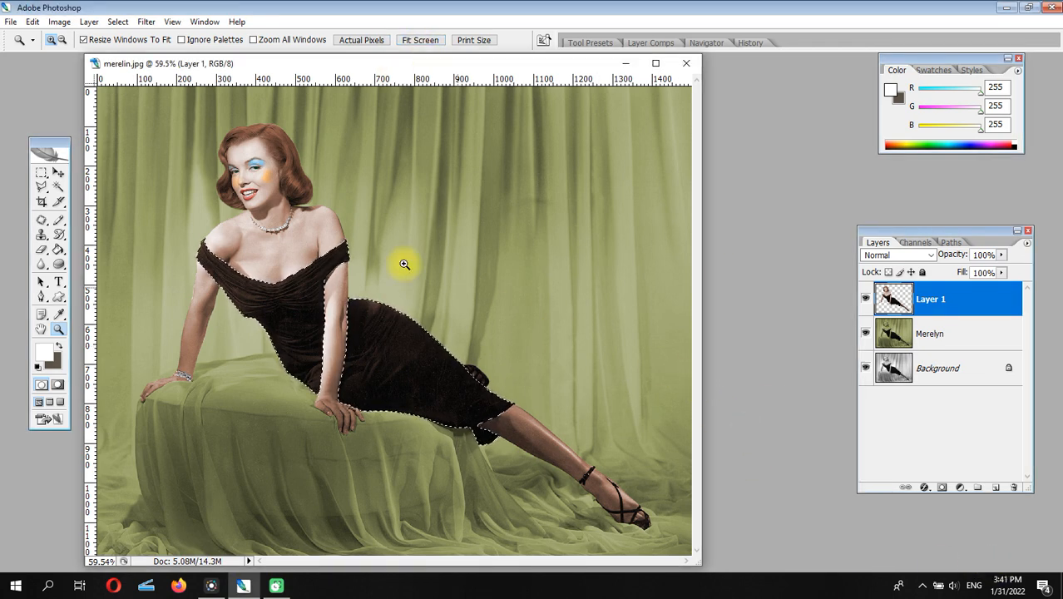
left_click(68, 23)
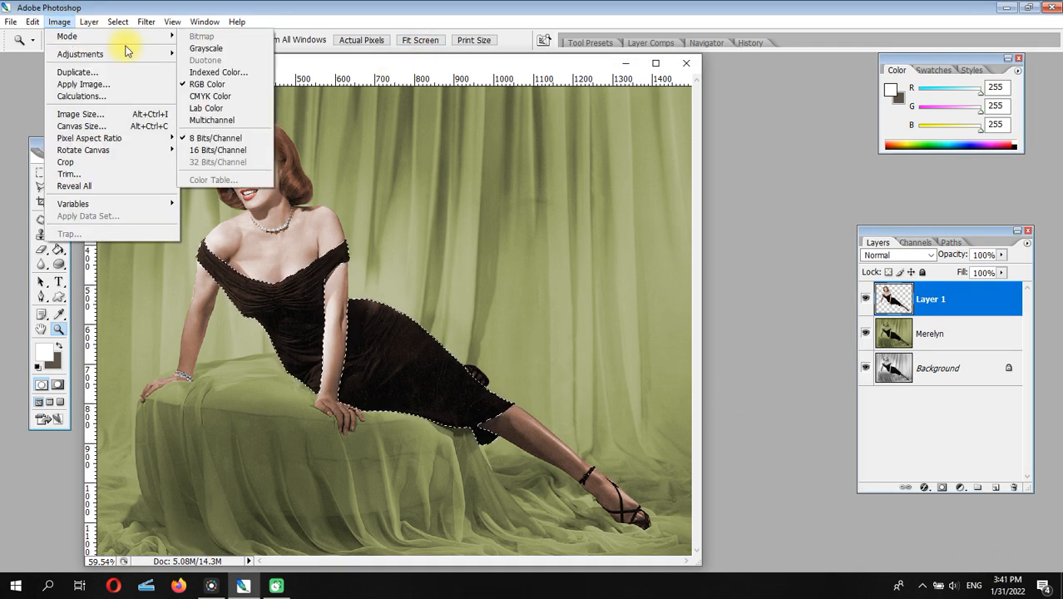
mouse_move(120, 65)
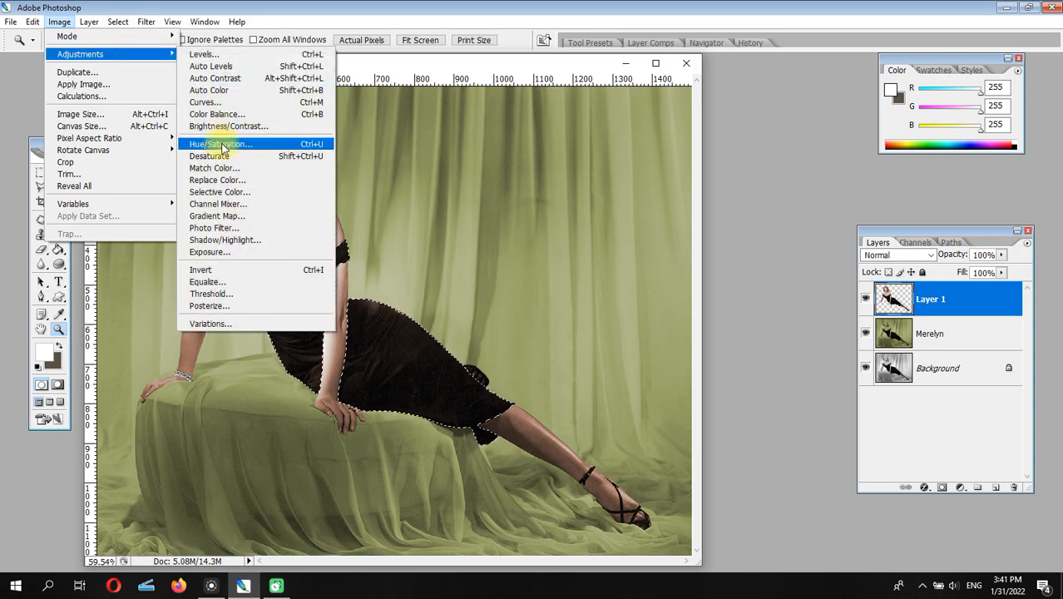
left_click(279, 143)
left_click_drag(201, 30, 691, 137)
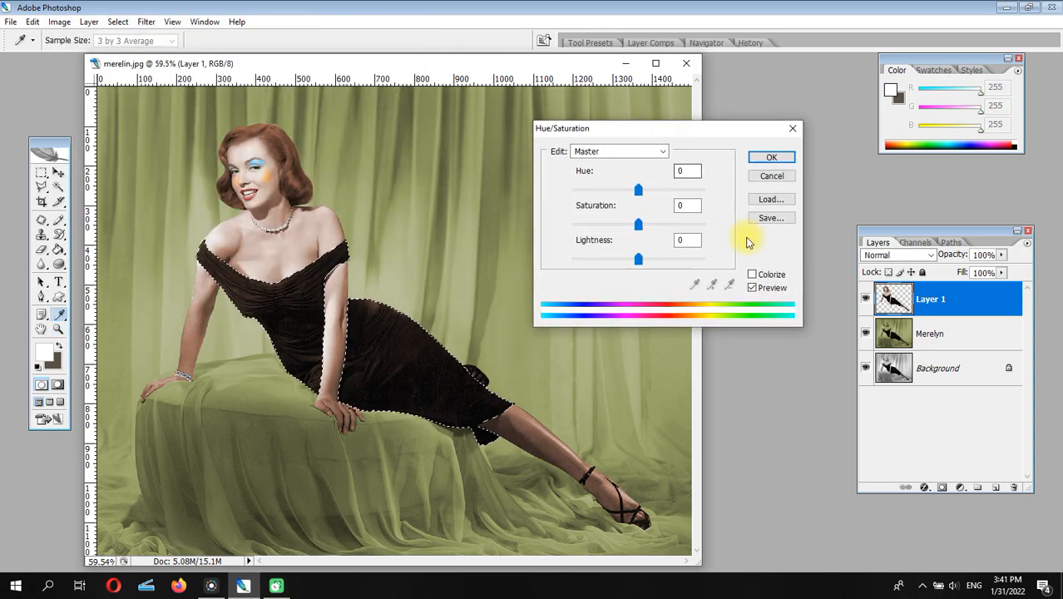
left_click(751, 275)
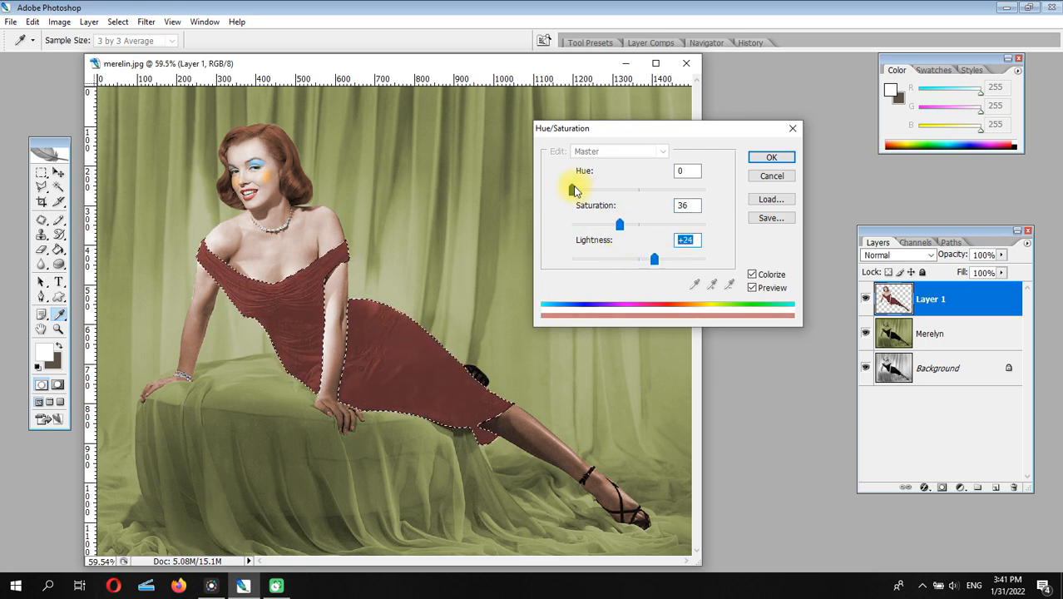
left_click_drag(629, 202, 663, 205)
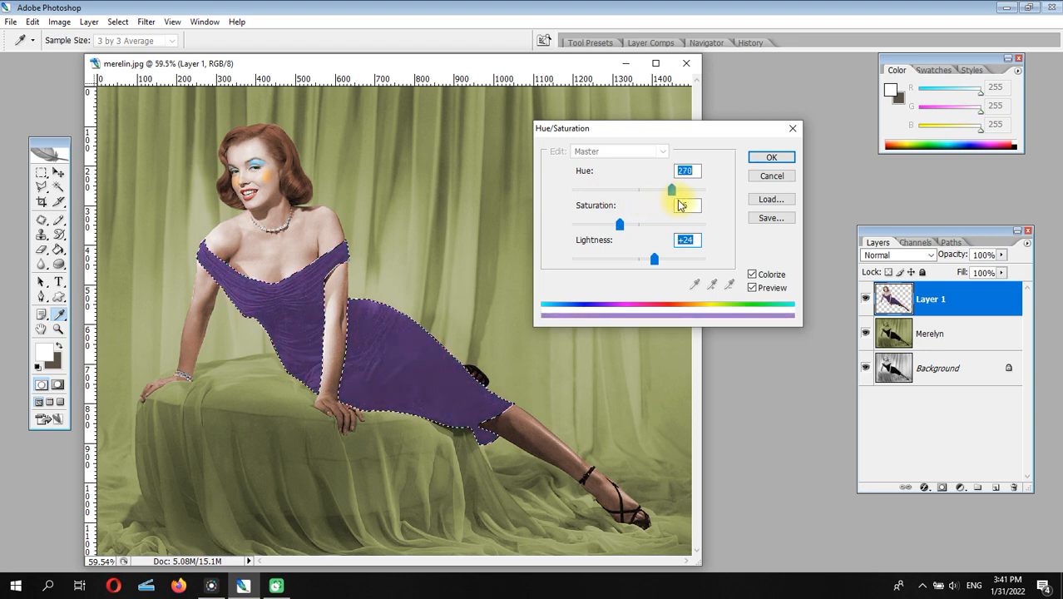
left_click_drag(621, 226, 638, 262)
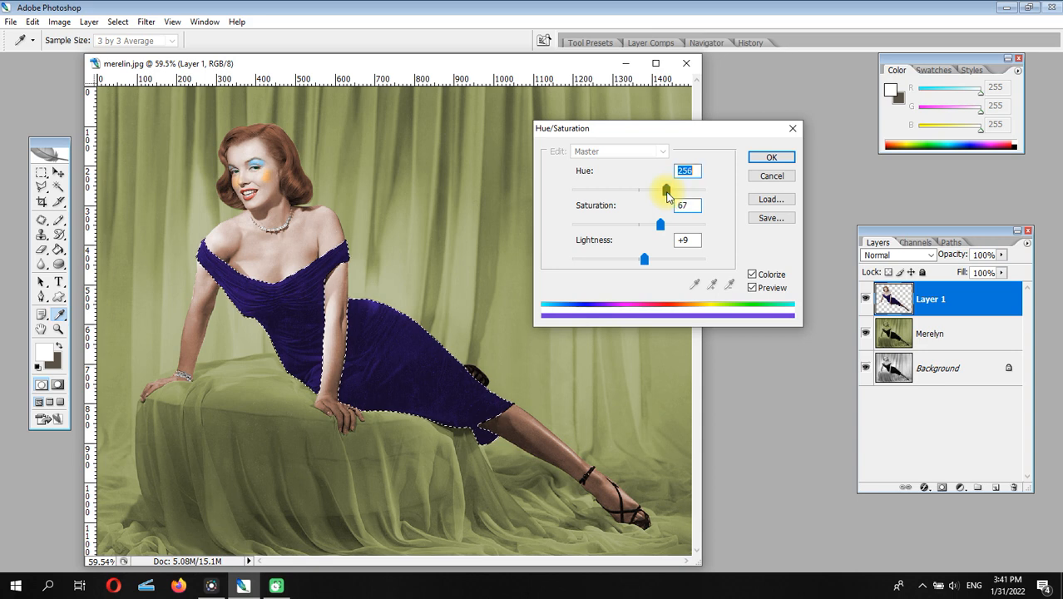
left_click(765, 159)
key("z")
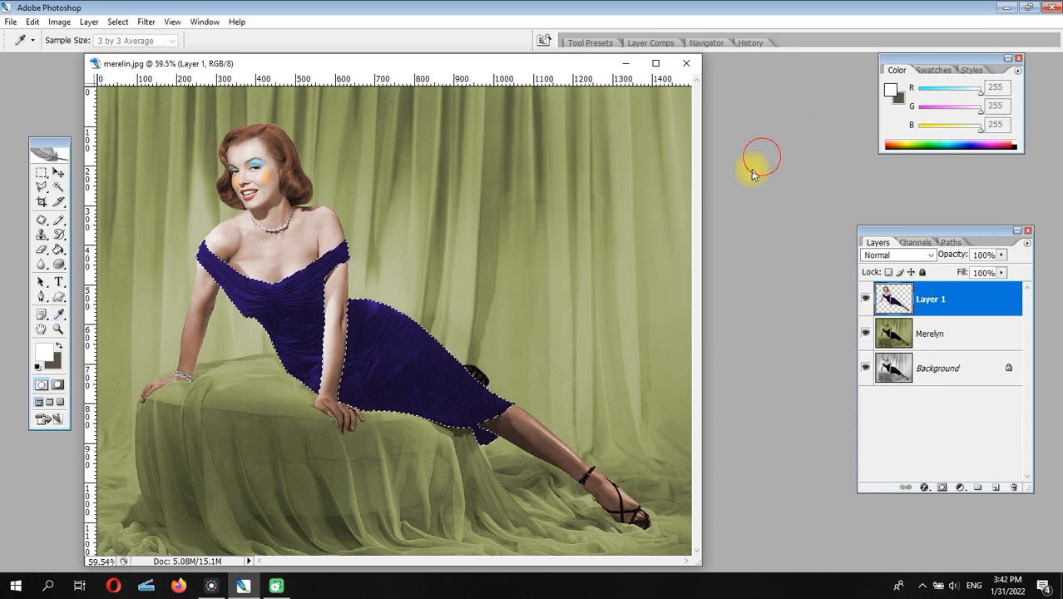
Step: Deselect the dress and compare the tinting with the original by toggling the visibility of the Merelyn layer and Layer 1
left_click(119, 22)
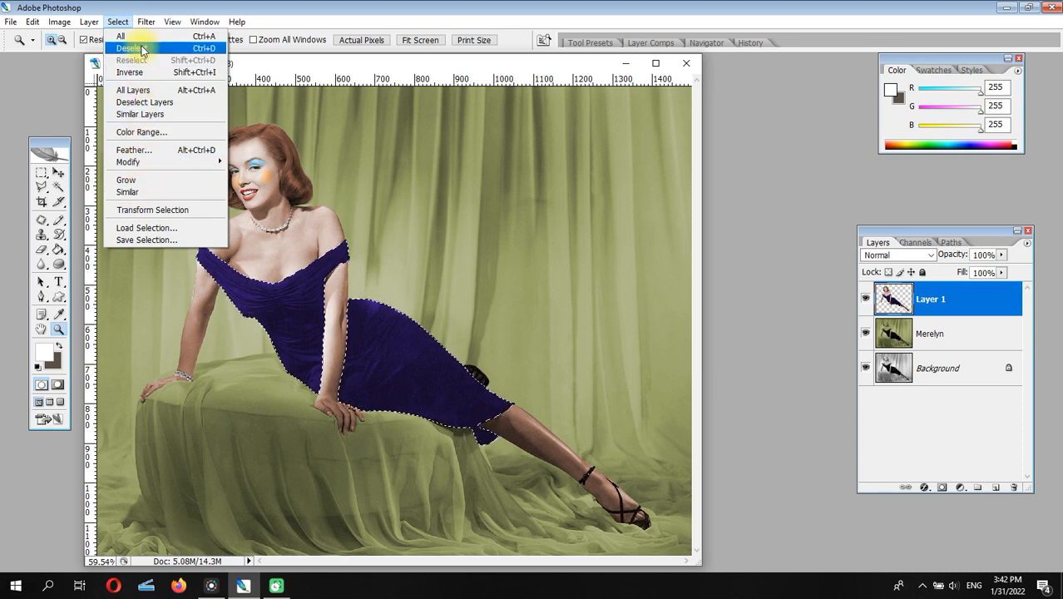
left_click(141, 49)
left_click_drag(339, 63, 437, 56)
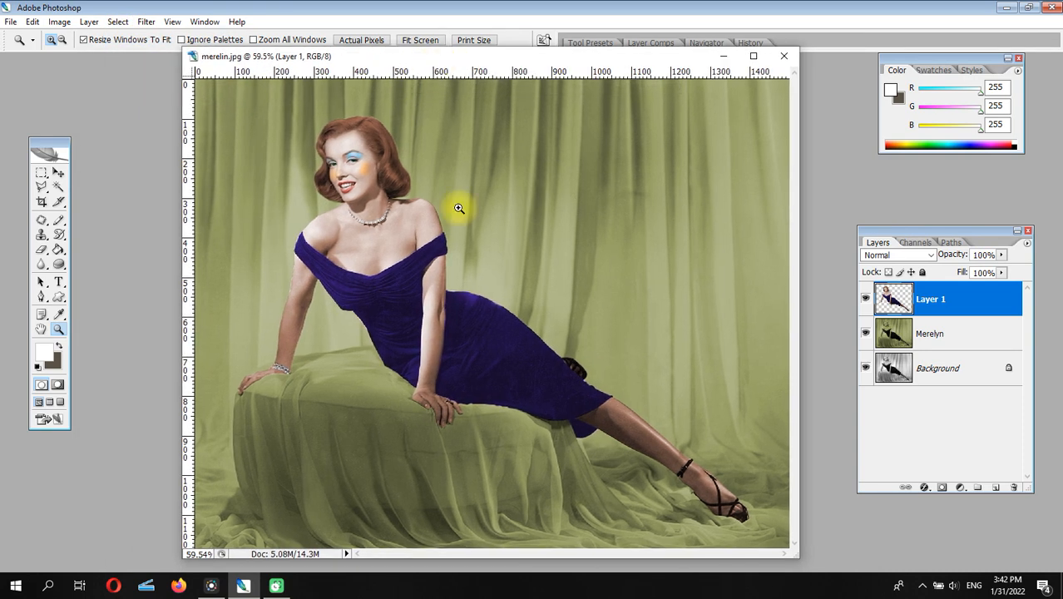
left_click(865, 336)
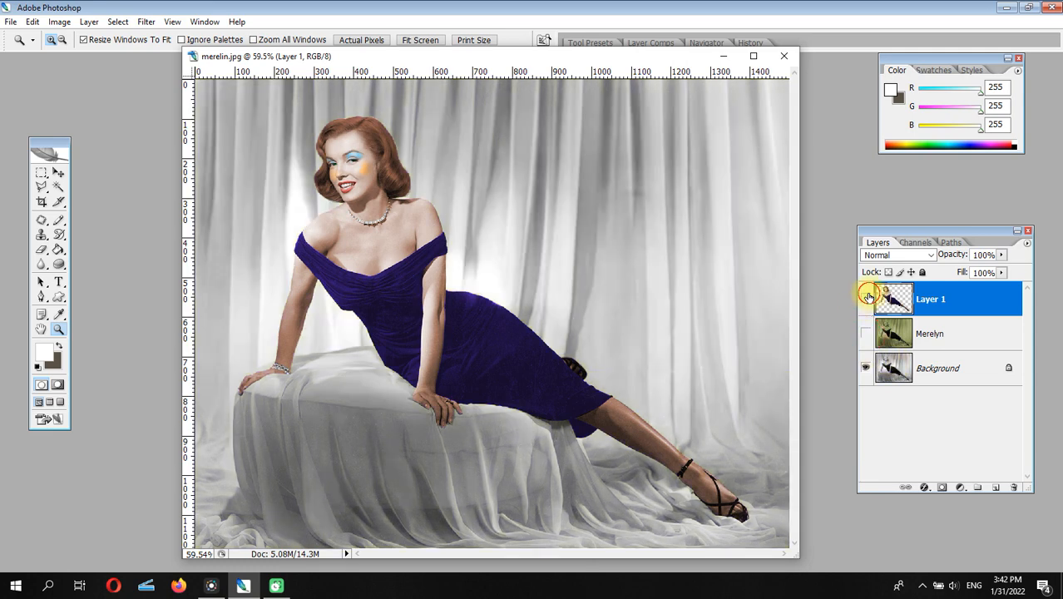
left_click(865, 298)
left_click(865, 298)
left_click(865, 334)
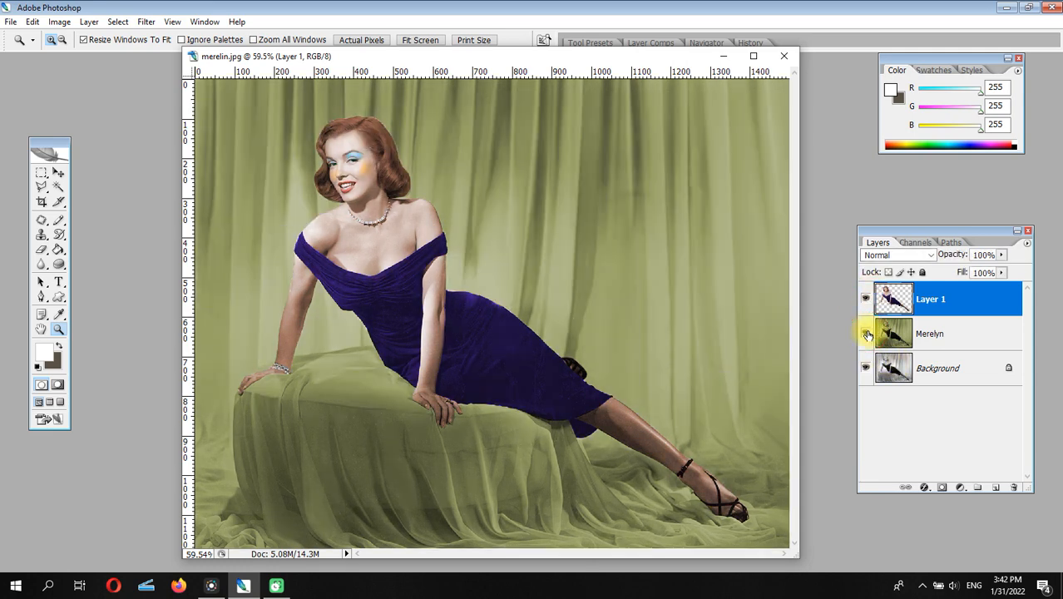
Step: Colorize the background on the Merelyn layer red with Hue/Saturation, using hue 5, saturation 48 and lightness -10
left_click(941, 337)
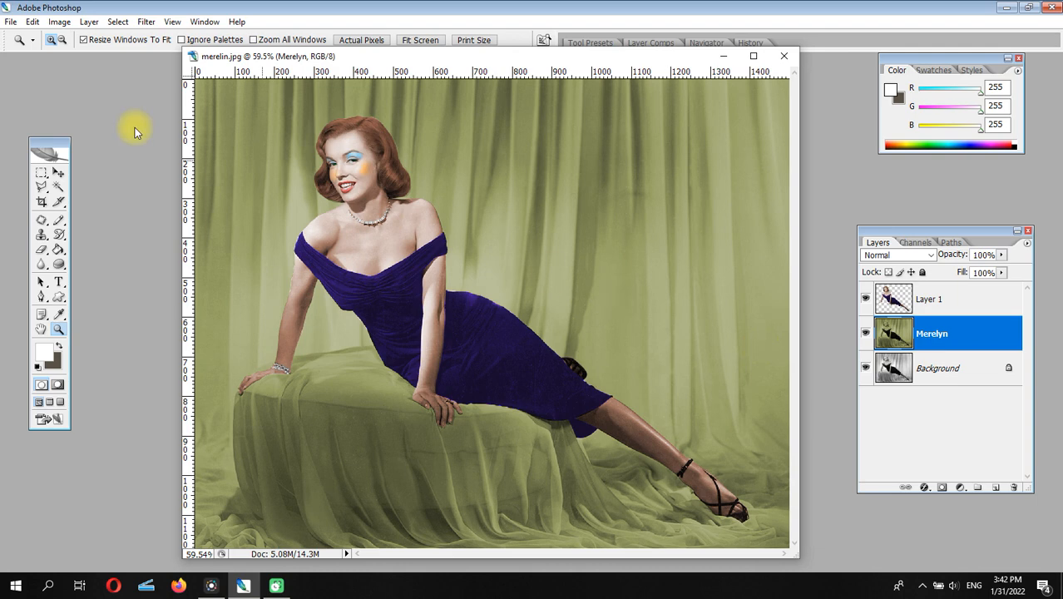
left_click(60, 22)
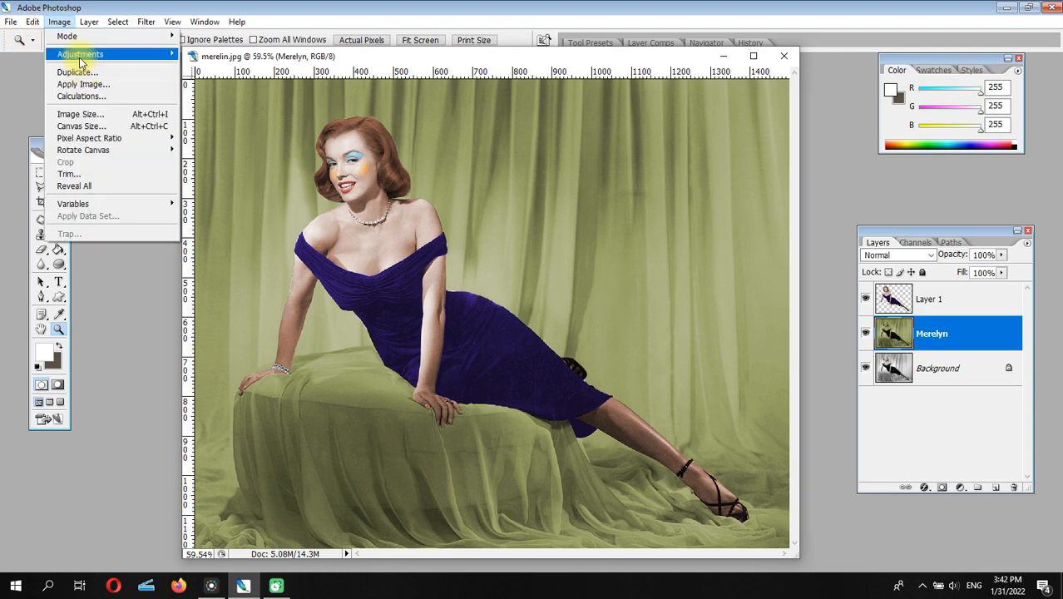
mouse_move(125, 54)
left_click(249, 144)
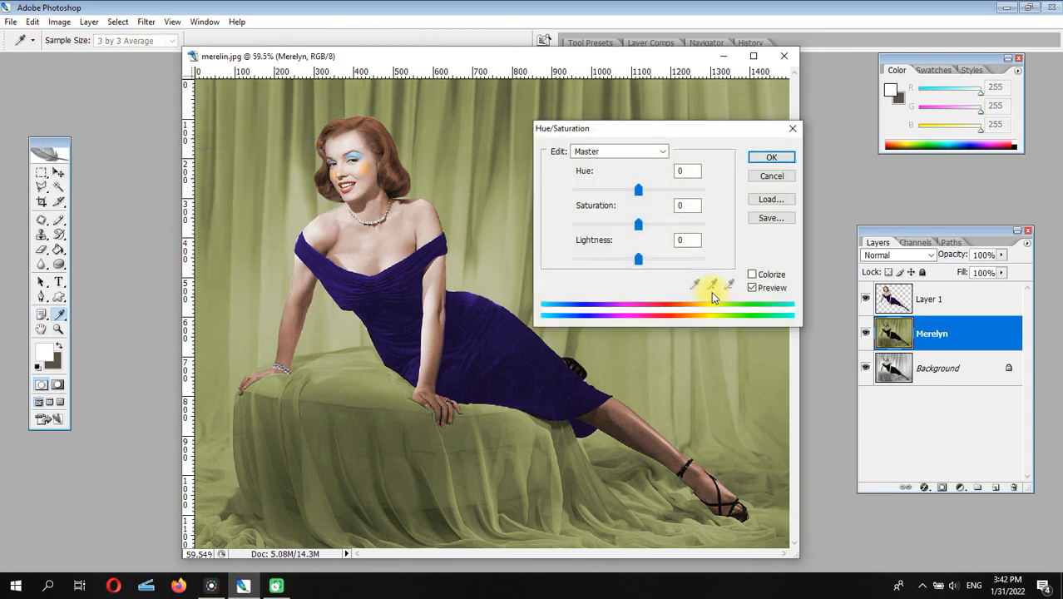
left_click(751, 275)
left_click_drag(605, 225, 634, 226)
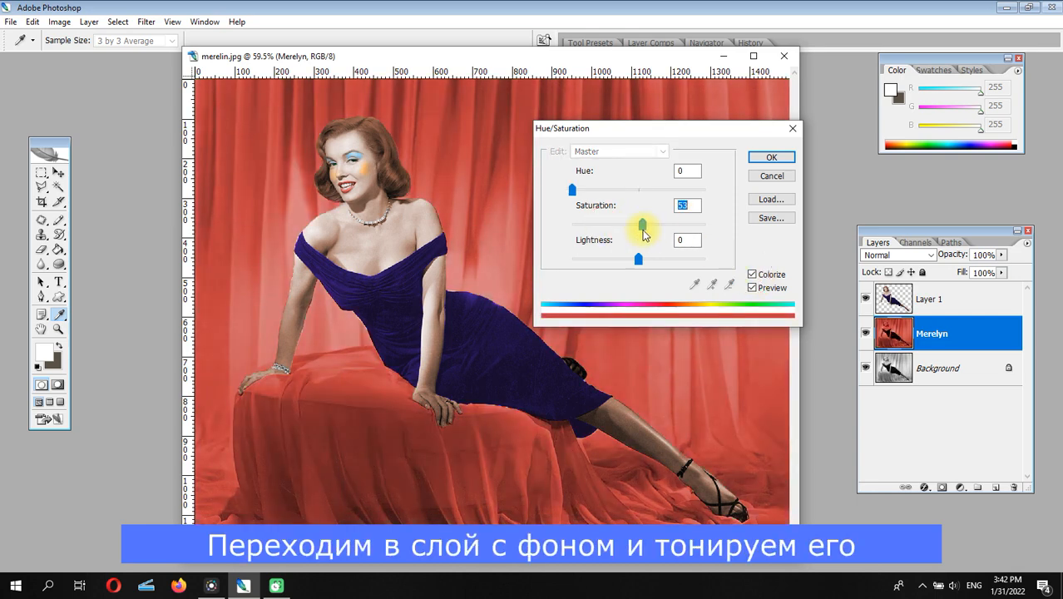
left_click_drag(572, 191, 595, 195)
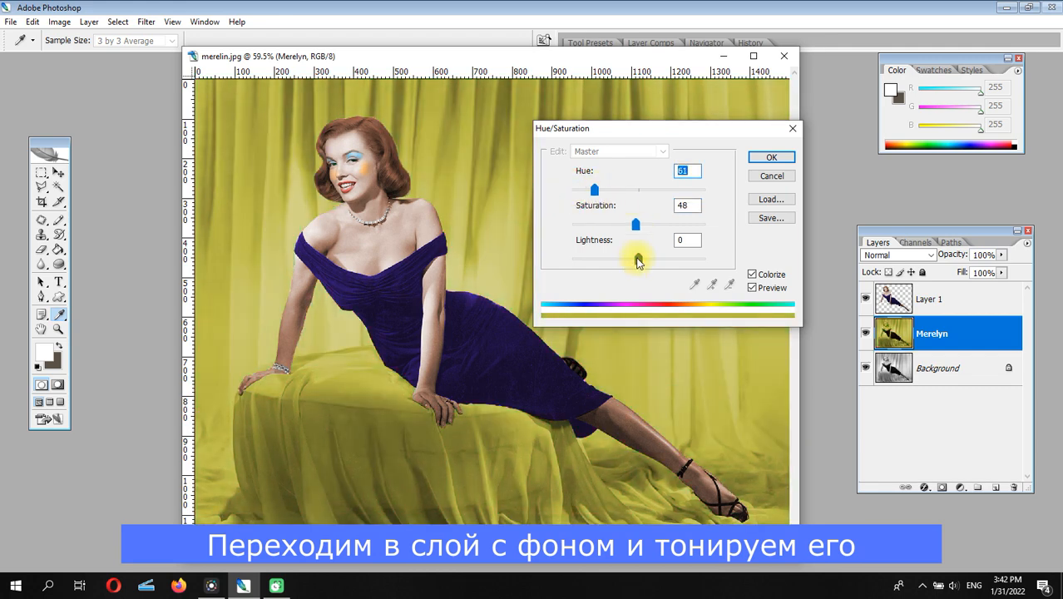
left_click_drag(637, 262, 633, 261)
left_click_drag(602, 191, 575, 194)
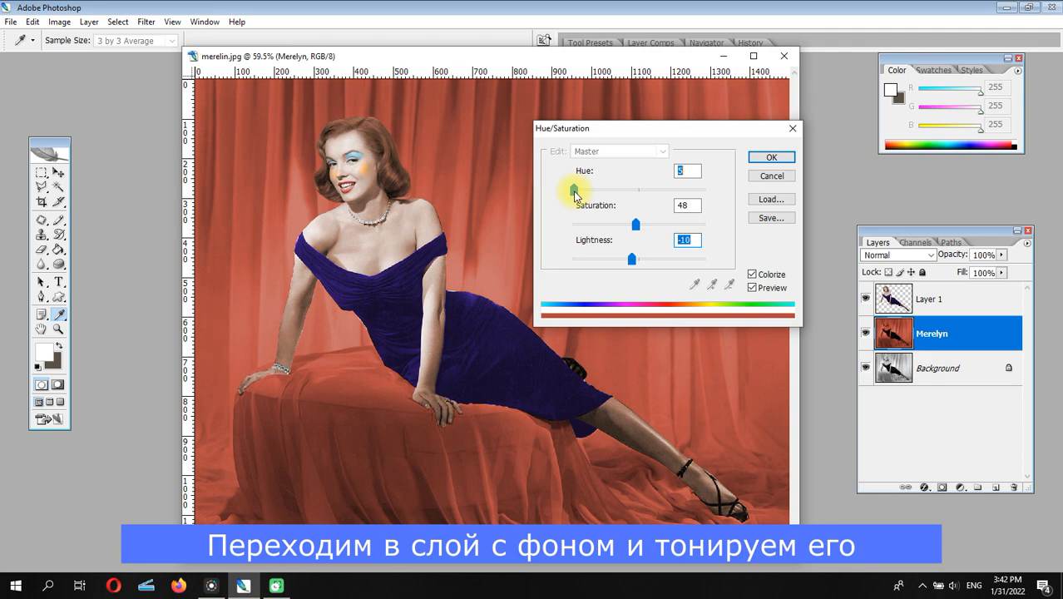
left_click(758, 158)
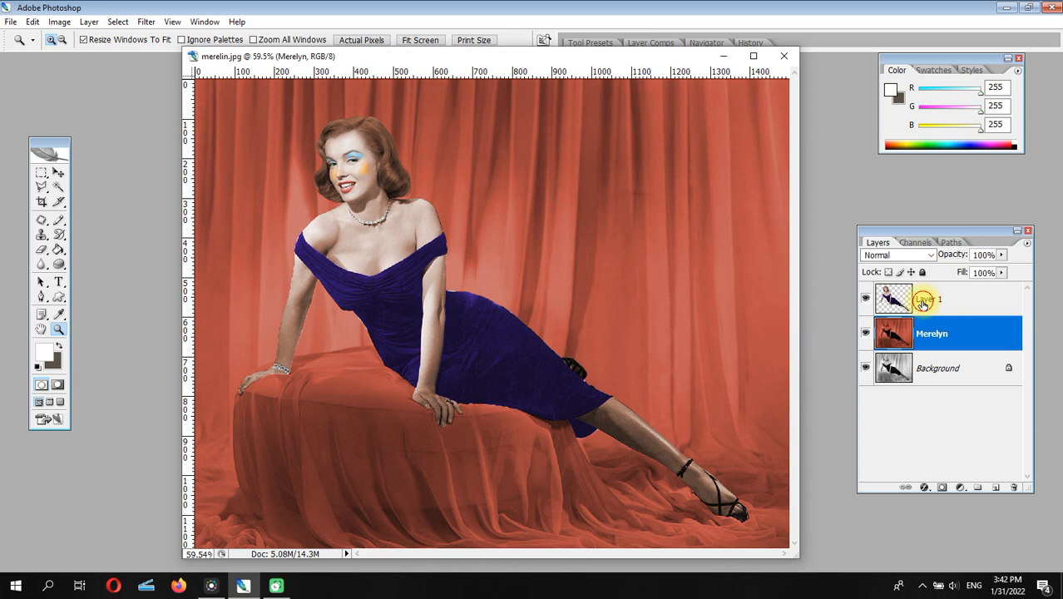
Step: Lock the transparent pixels of Layer 1
left_click(921, 305)
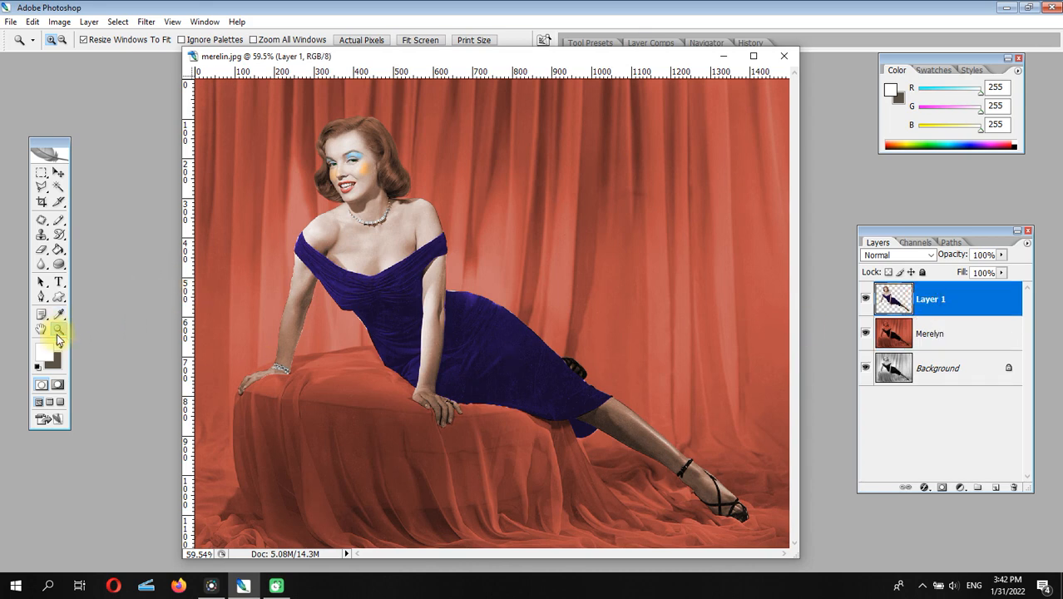
left_click_drag(329, 264, 401, 378)
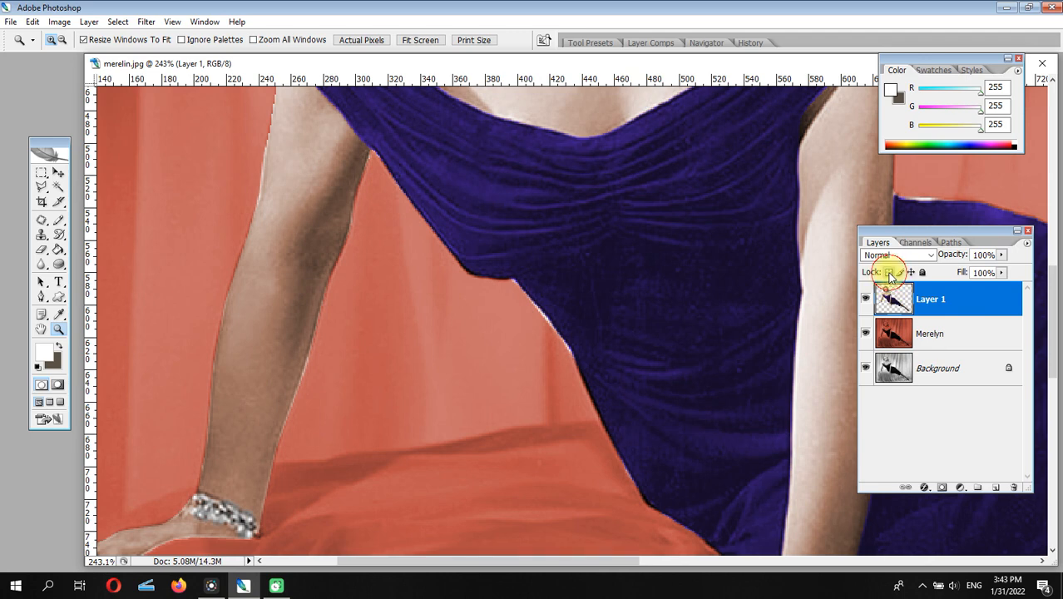
left_click_drag(62, 225, 90, 243)
Step: Sample the dress's dark blue and paint over the whitish dress edge at the waist with a 9-pixel Brush
left_click(60, 314)
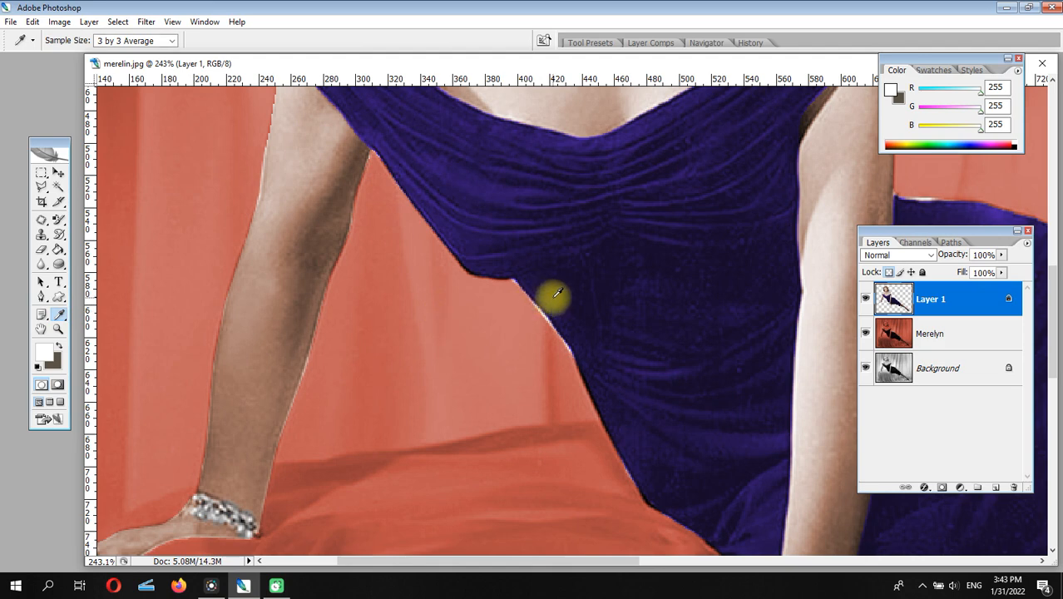
left_click(552, 305)
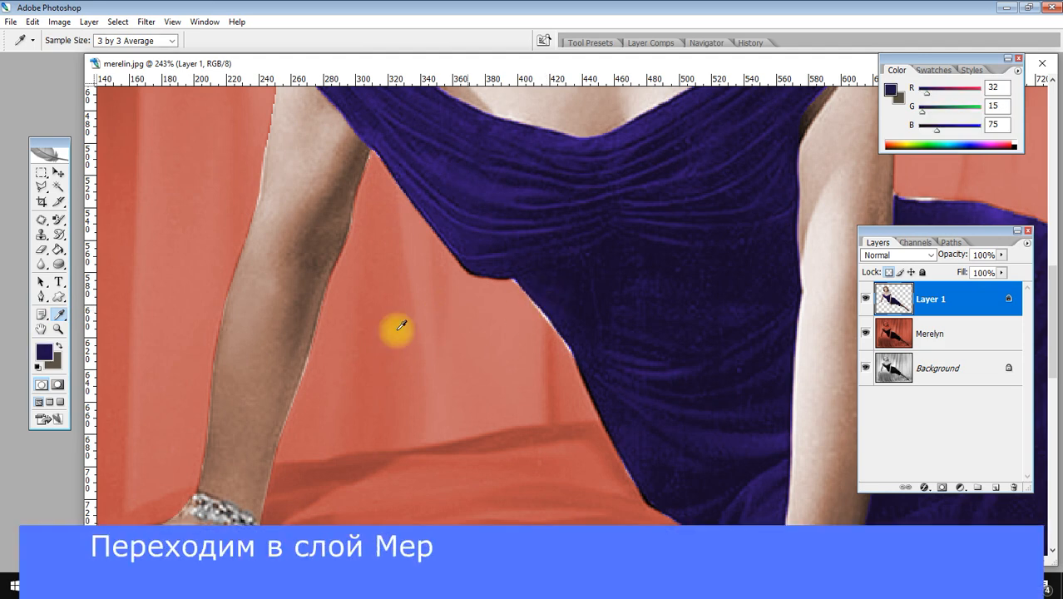
left_click(58, 220)
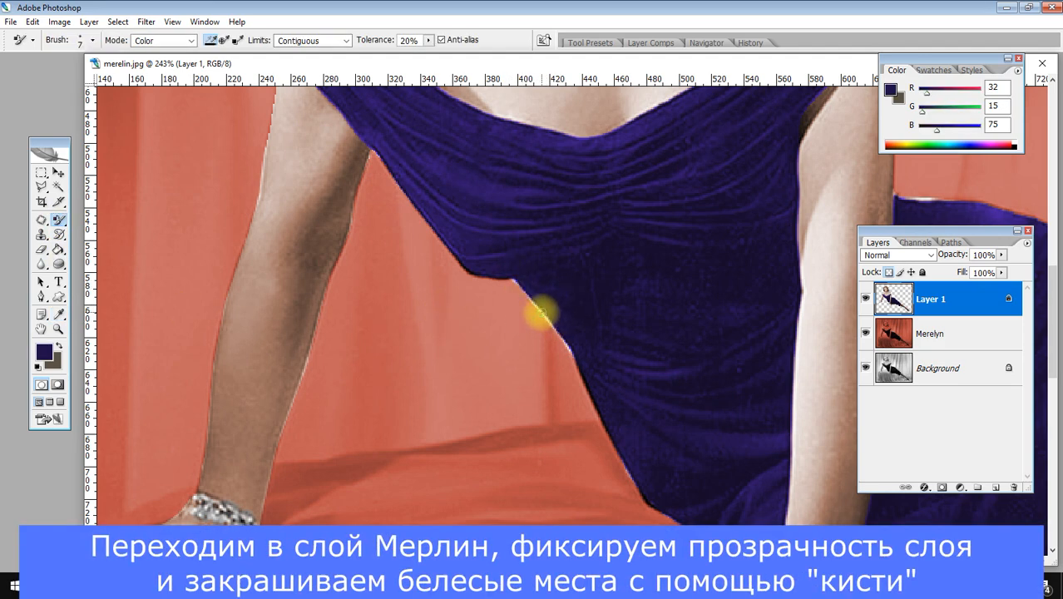
left_click(63, 223)
left_click(99, 219)
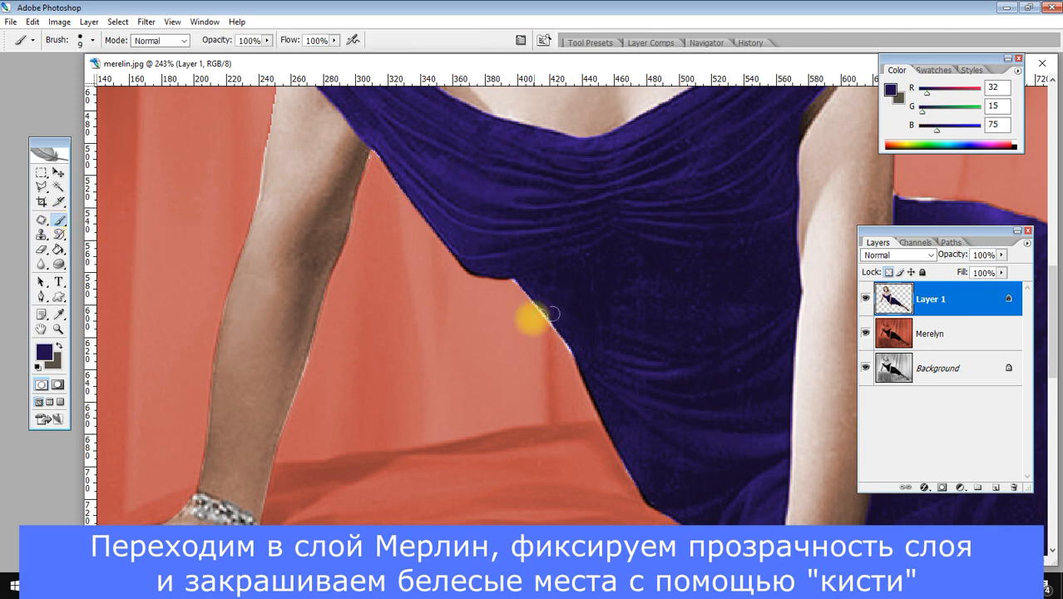
mouse_move(547, 312)
left_mouse_down()
mouse_move(528, 289)
mouse_move(576, 362)
mouse_move(512, 281)
left_mouse_up()
Step: Retouch the whitish edge of the arm above the bracelet with sampled skin tones, undoing the last brush stroke
left_click(60, 316)
left_click(299, 375)
left_click(59, 221)
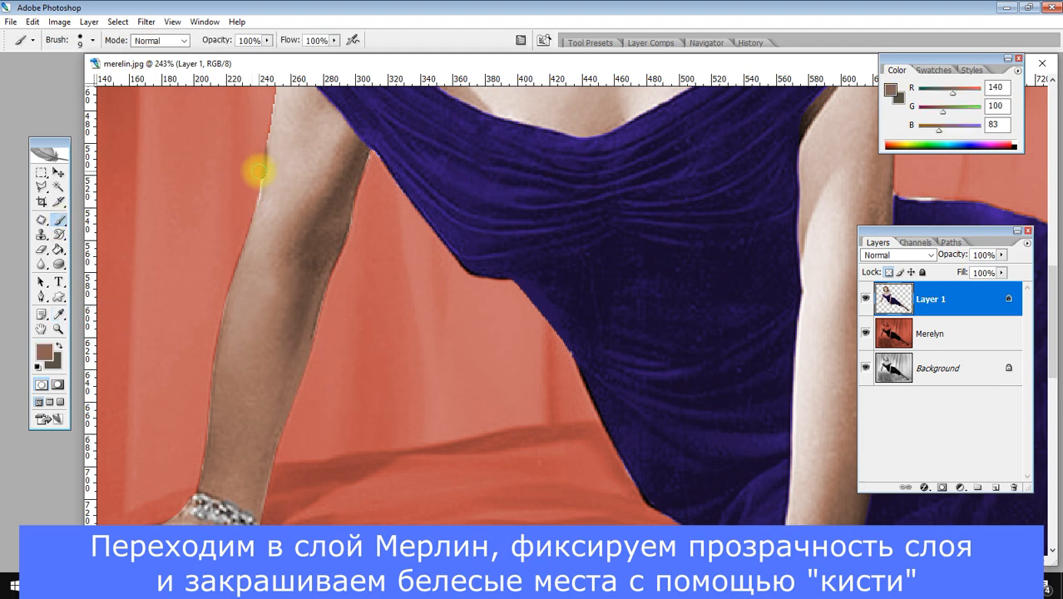
left_click(746, 42)
left_click(778, 318)
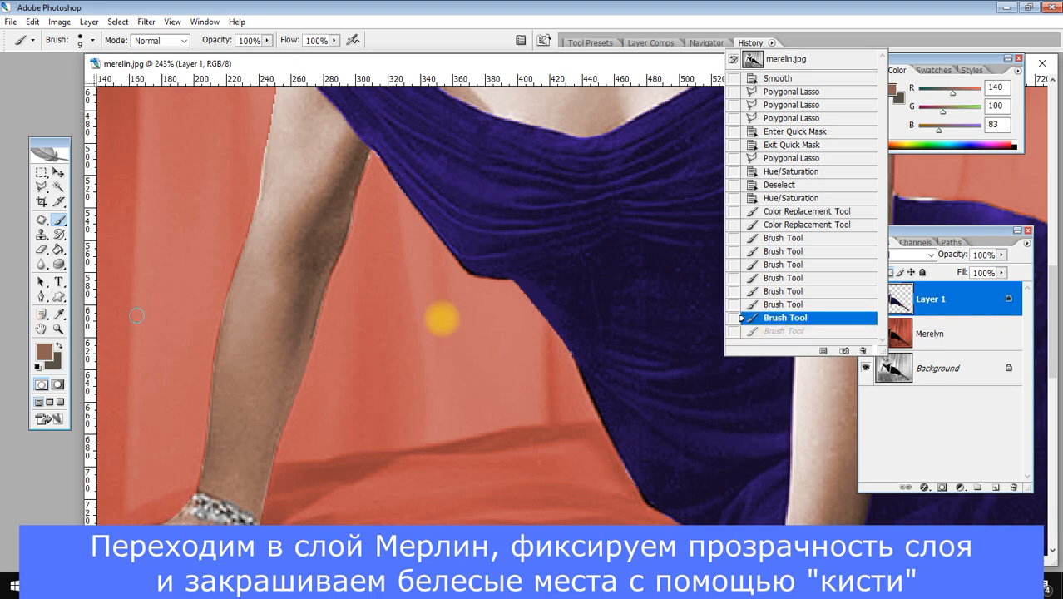
left_click(271, 162, "alt")
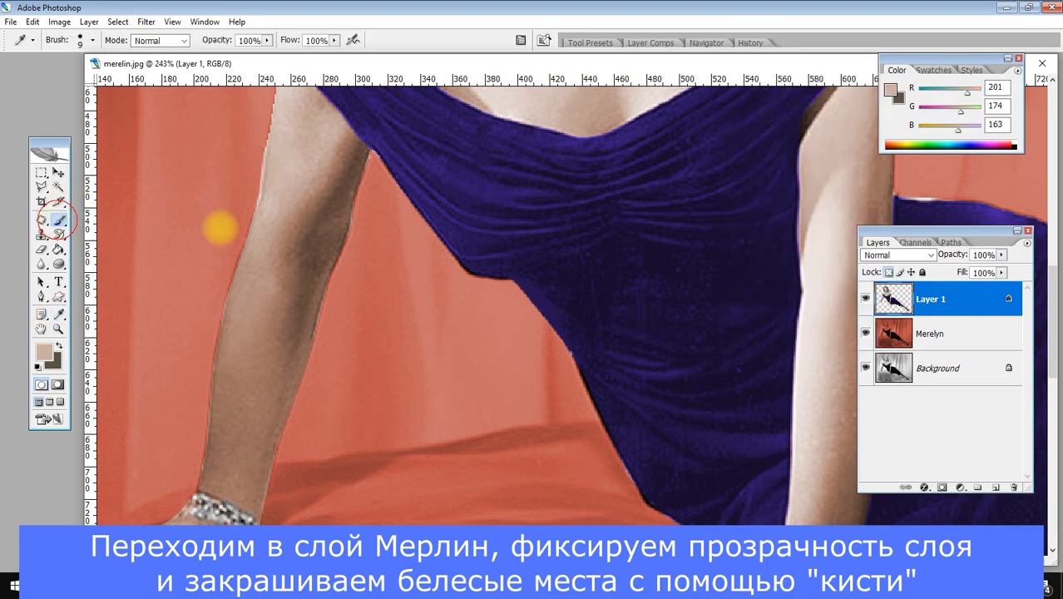
Step: Sample the skirt's dark blue and paint over the whitish upper hip edge beside the arm with the Brush
left_click_drag(586, 254, 404, 562)
left_click_drag(534, 334, 276, 156)
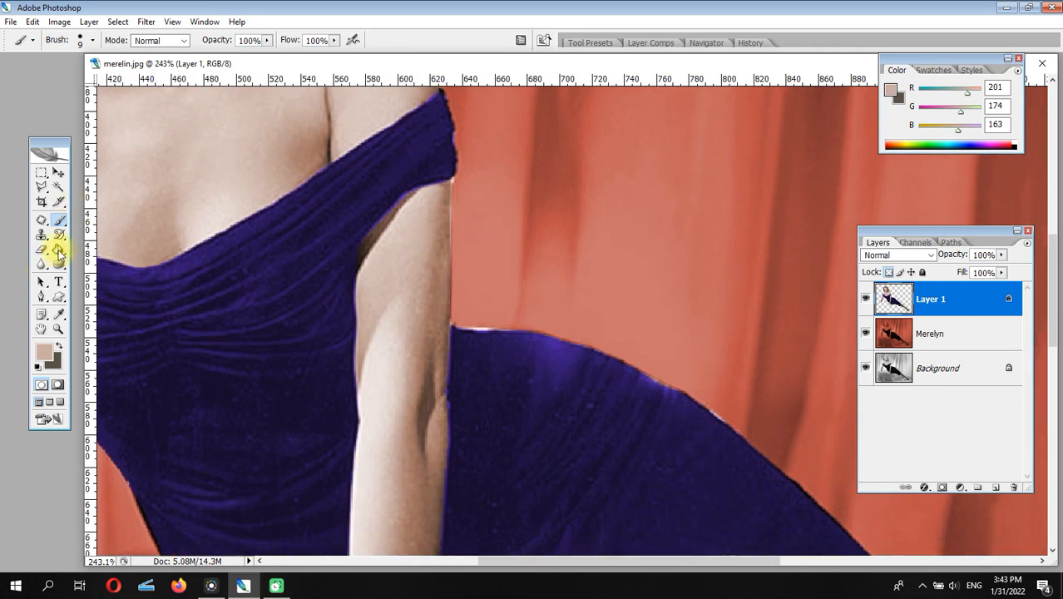
left_click(58, 314)
left_click(479, 341)
left_click(59, 219)
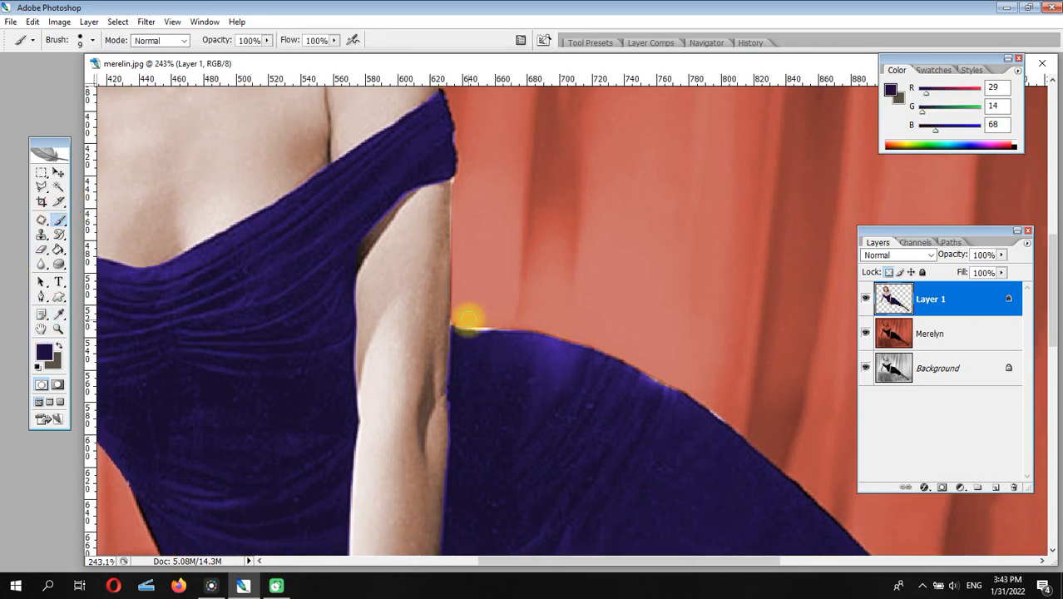
Step: Paint over the whitish edge of the skirt's rear hem below the leg with the dark blue Brush
left_click_drag(727, 372, 596, 254)
left_click_drag(597, 309, 635, 206)
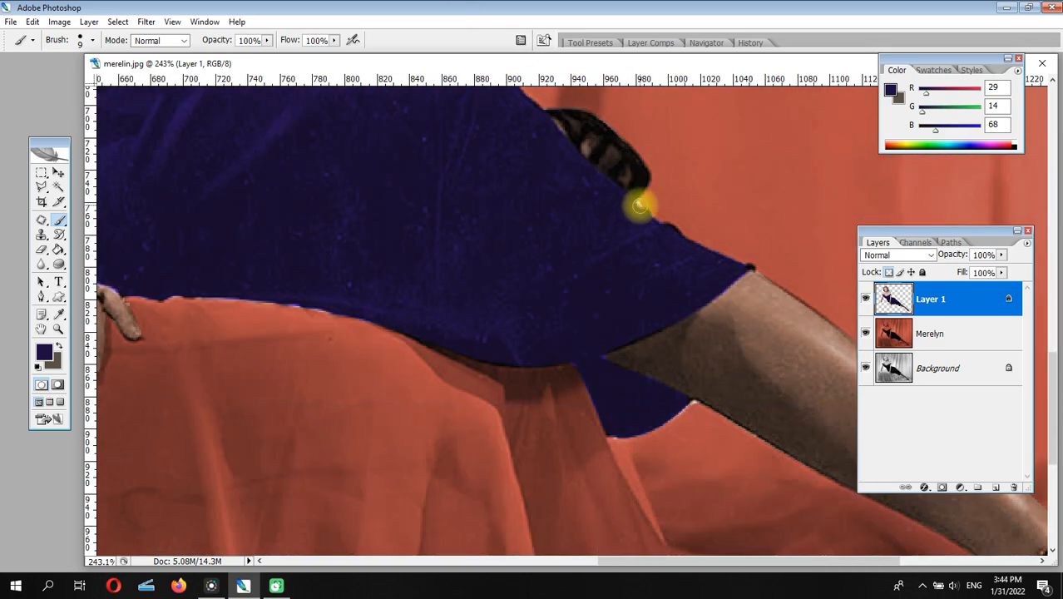
left_click_drag(687, 406, 633, 432)
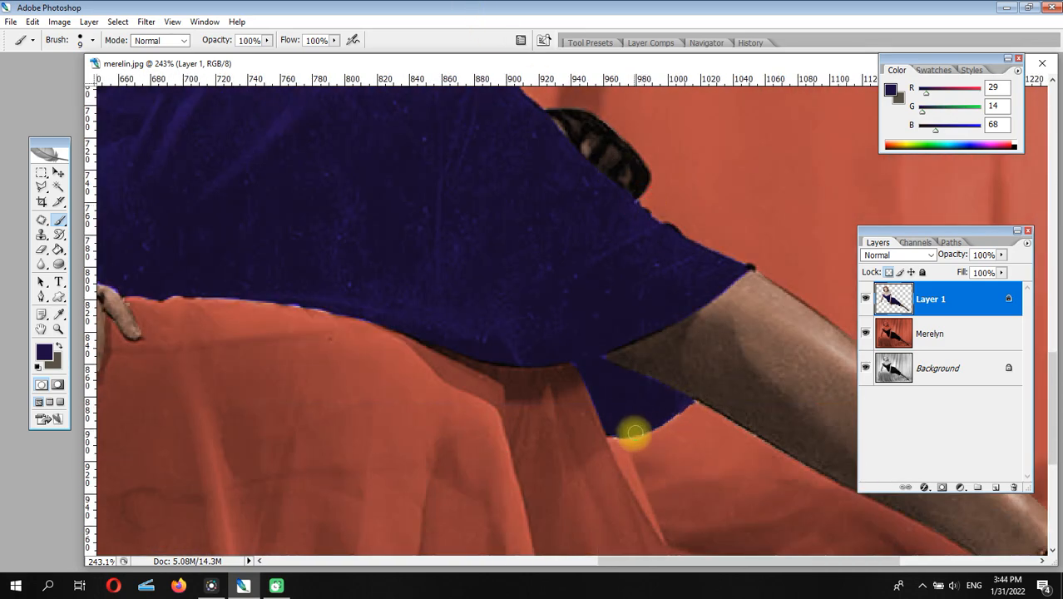
left_click_drag(427, 367, 617, 501)
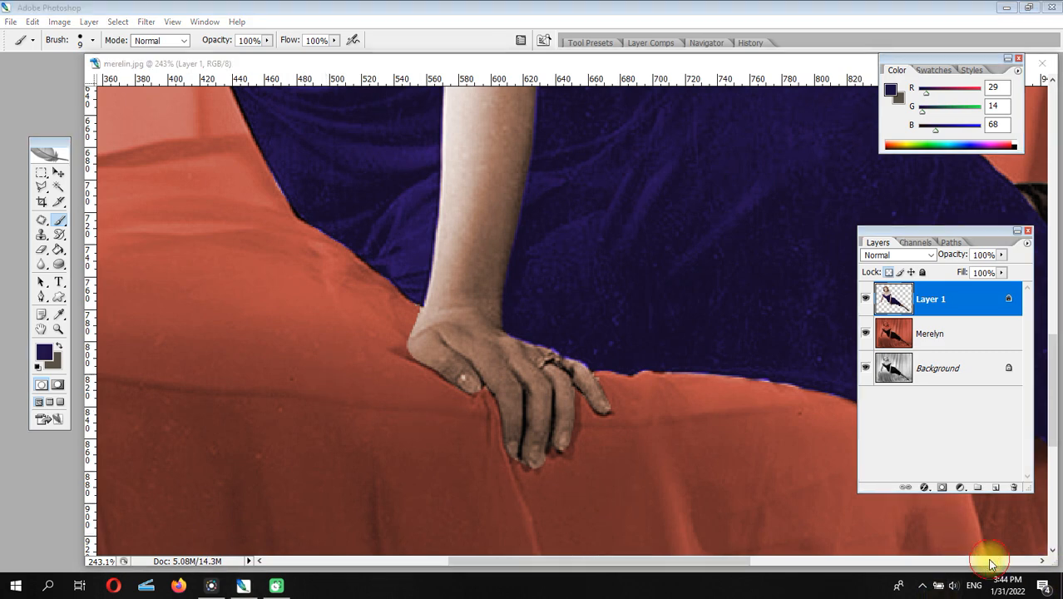
left_click(35, 341)
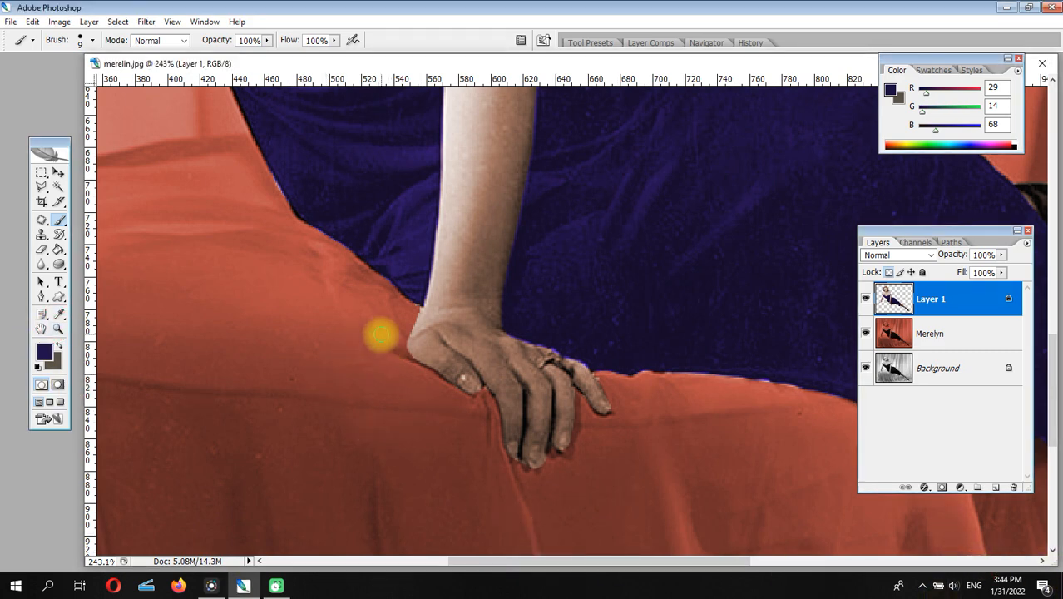
Step: Select the fingernails of both hands on Layer 1 with the Polygonal Lasso, adding each nail to the selection
left_click(57, 330)
mouse_move(414, 344)
left_mouse_down()
mouse_move(593, 434)
mouse_move(635, 504)
left_mouse_up()
left_click(42, 186)
mouse_move(349, 205)
left_mouse_down()
mouse_move(370, 173)
mouse_move(396, 179)
mouse_move(416, 218)
mouse_move(406, 241)
mouse_move(358, 213)
left_mouse_up()
mouse_move(492, 387)
left_mouse_down()
mouse_move(517, 368)
mouse_move(521, 429)
mouse_move(556, 407)
mouse_move(573, 378)
mouse_move(594, 382)
mouse_move(601, 414)
mouse_move(582, 470)
mouse_move(554, 453)
left_mouse_up()
mouse_move(637, 379)
left_mouse_down()
mouse_move(642, 351)
mouse_move(662, 336)
mouse_move(672, 360)
mouse_move(652, 408)
mouse_move(636, 381)
left_mouse_up()
mouse_move(757, 258)
left_mouse_down()
mouse_move(759, 266)
mouse_move(782, 245)
mouse_move(774, 286)
left_mouse_up()
scroll(576, 309, "left", 10)
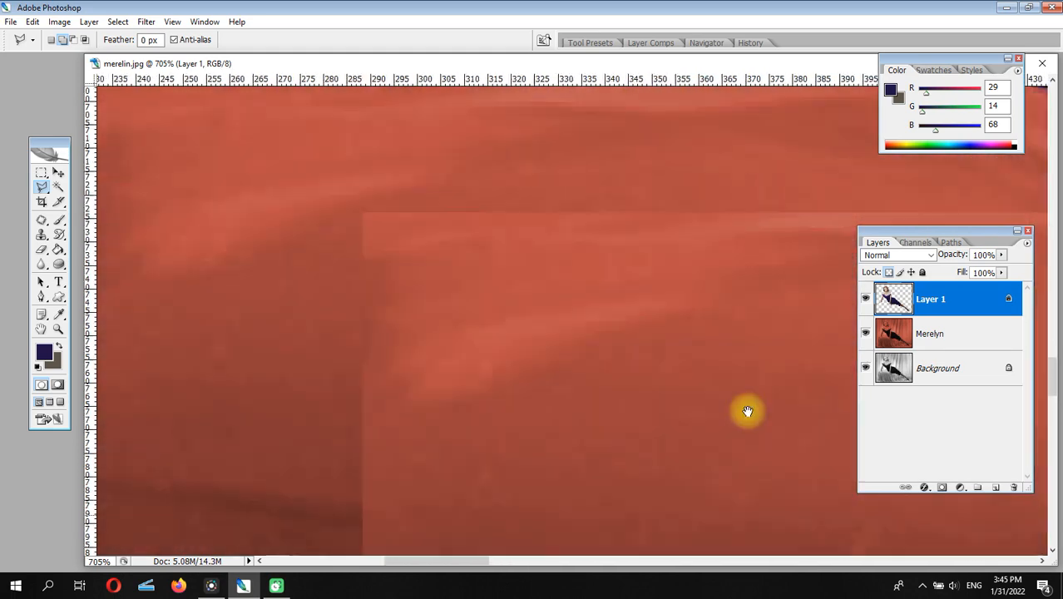
mouse_move(378, 351)
left_mouse_down()
mouse_move(401, 371)
mouse_move(402, 394)
mouse_move(373, 391)
mouse_move(457, 306)
mouse_move(430, 356)
left_mouse_up()
left_click(59, 329)
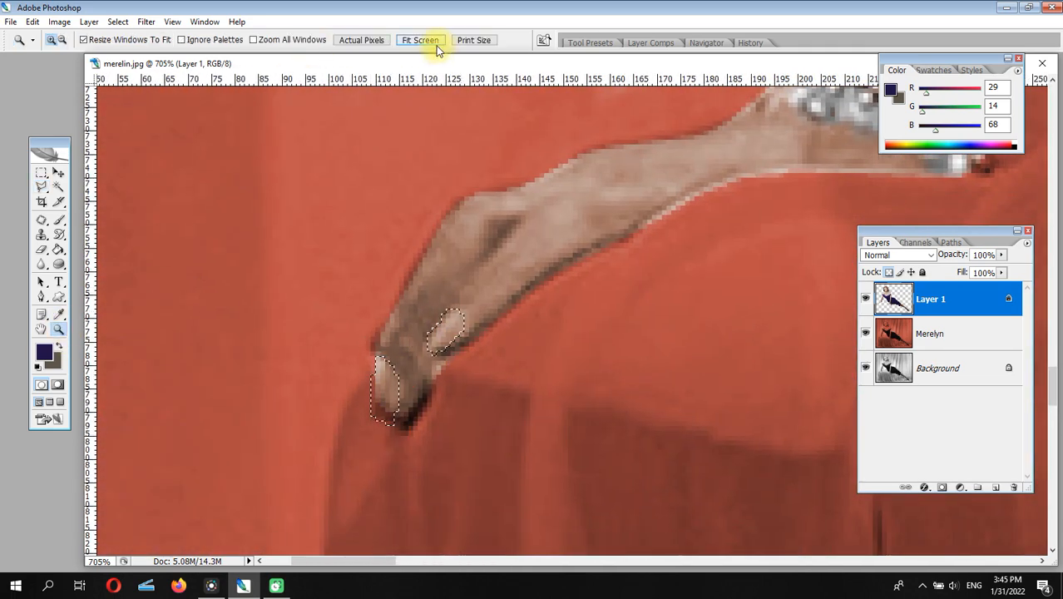
left_click(424, 41)
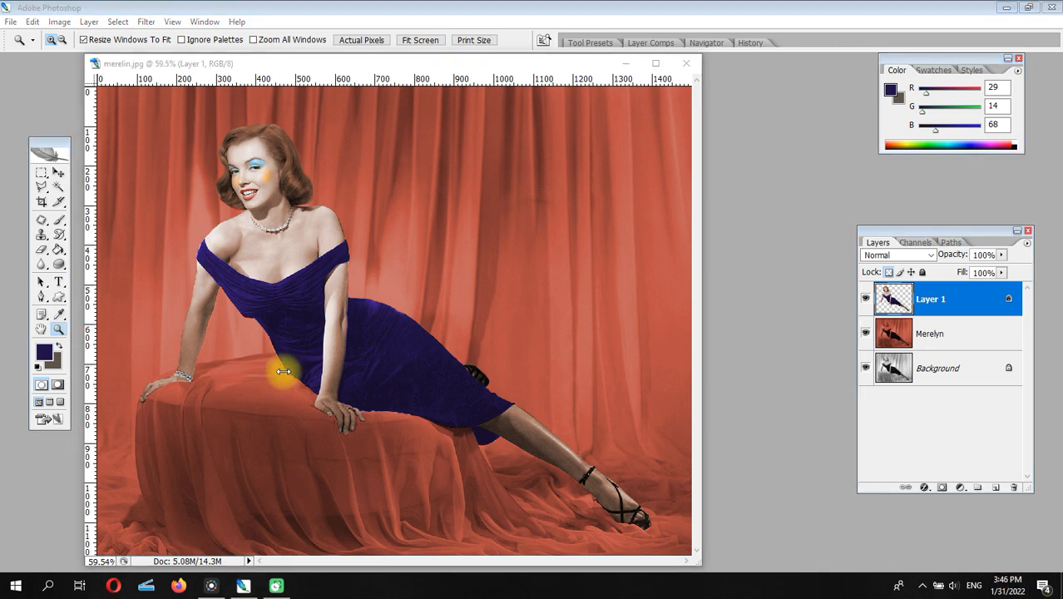
Step: Smooth the fingernail selection with a 3-pixel sample radius, feather it and preview it as a quick mask
left_click_drag(291, 384, 398, 499)
left_click(118, 21)
left_click(247, 178)
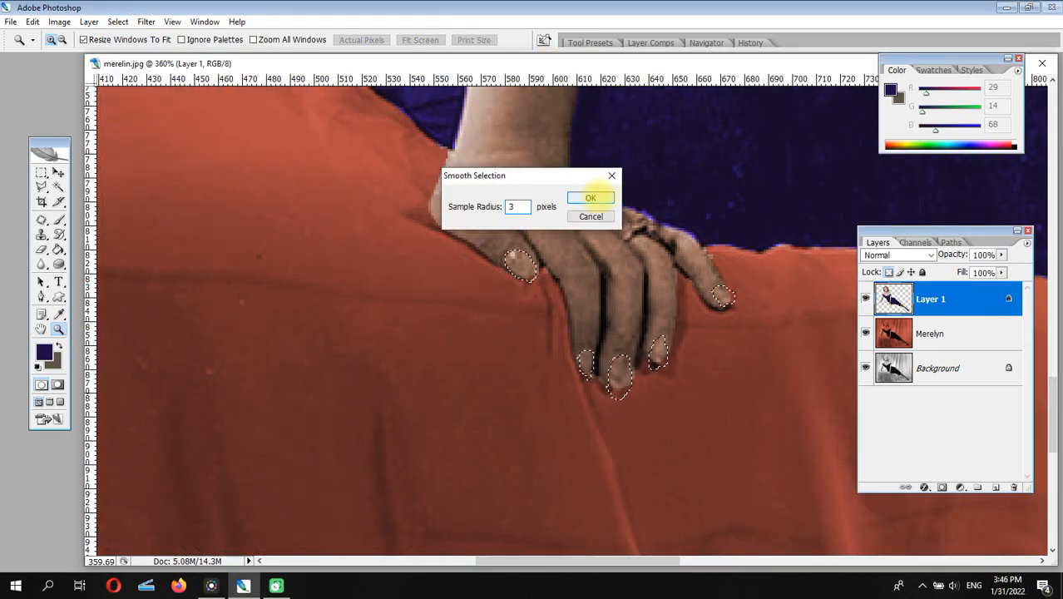
left_click(590, 198)
left_click(117, 22)
left_click(133, 147)
left_click(590, 199)
left_click(57, 385)
left_click(41, 384)
Step: Colorize the selected fingernails bright red with Hue/Saturation and deselect them
left_click(59, 21)
mouse_move(100, 54)
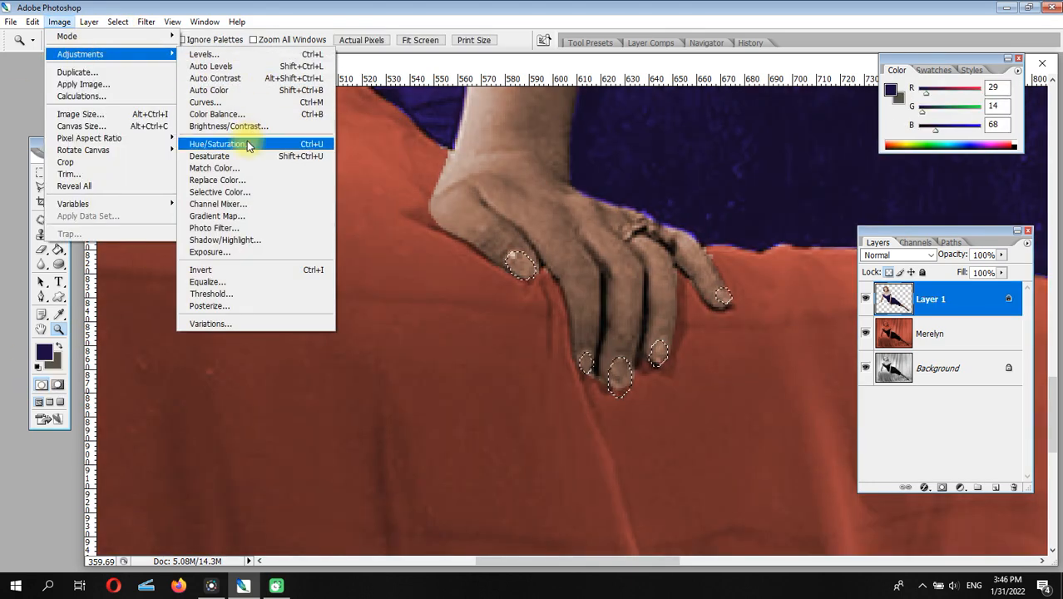
left_click(247, 146)
left_click_drag(636, 124, 257, 141)
left_click(372, 287)
left_click_drag(258, 204, 286, 204)
left_click_drag(230, 238, 240, 238)
left_click_drag(263, 203, 191, 203)
left_click_drag(243, 241, 315, 238)
key("Return")
key("z")
left_click(419, 40)
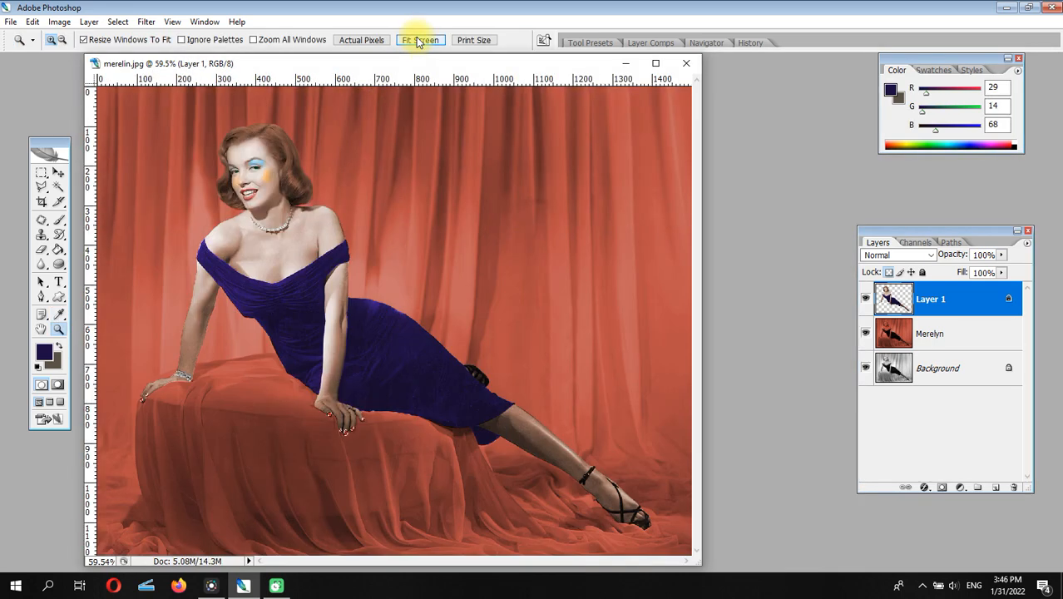
left_click(123, 24)
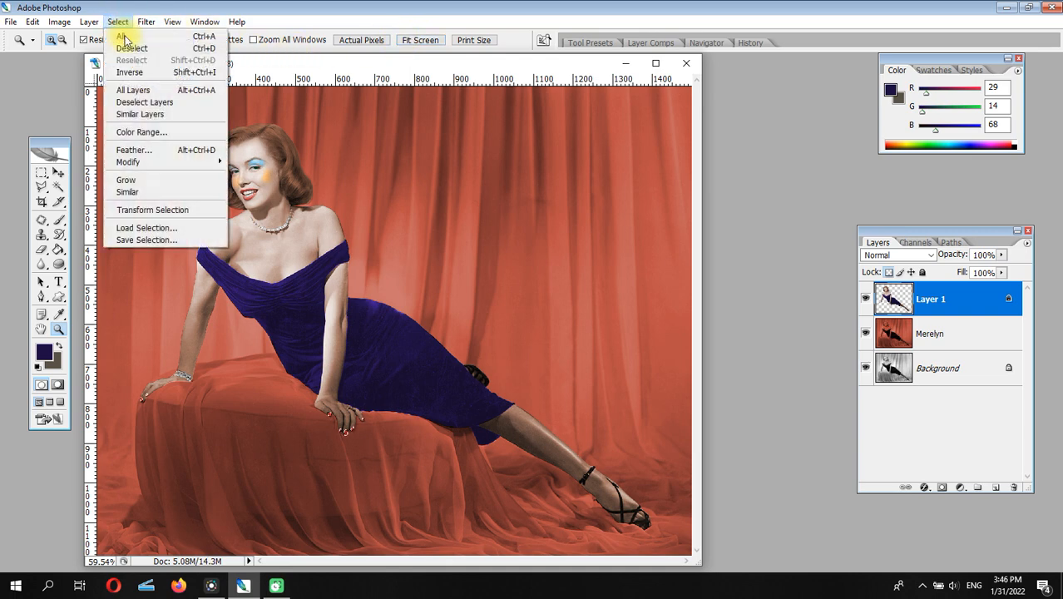
left_click(124, 41)
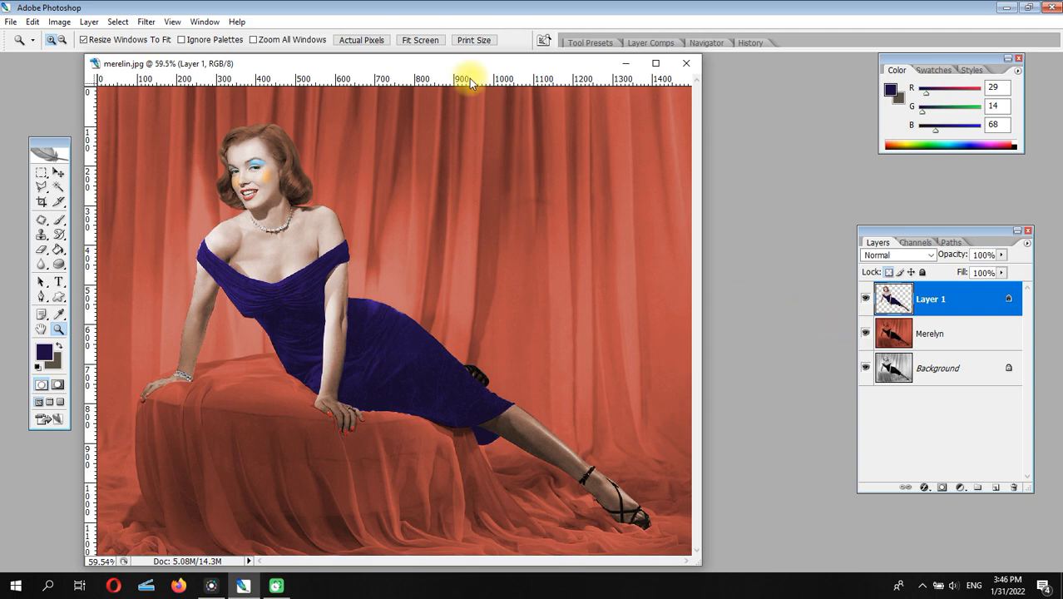
Step: Toggle the visibility of the Merelyn layer and Layer 1 off and on to check the background and the figure
left_click_drag(478, 63, 560, 50)
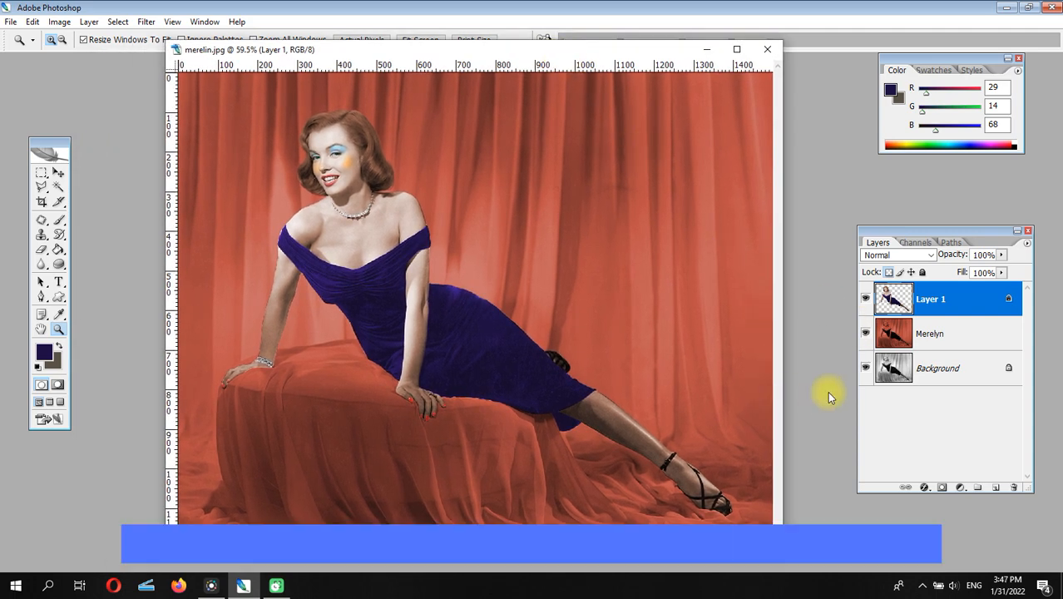
left_click(865, 334)
left_click(865, 333)
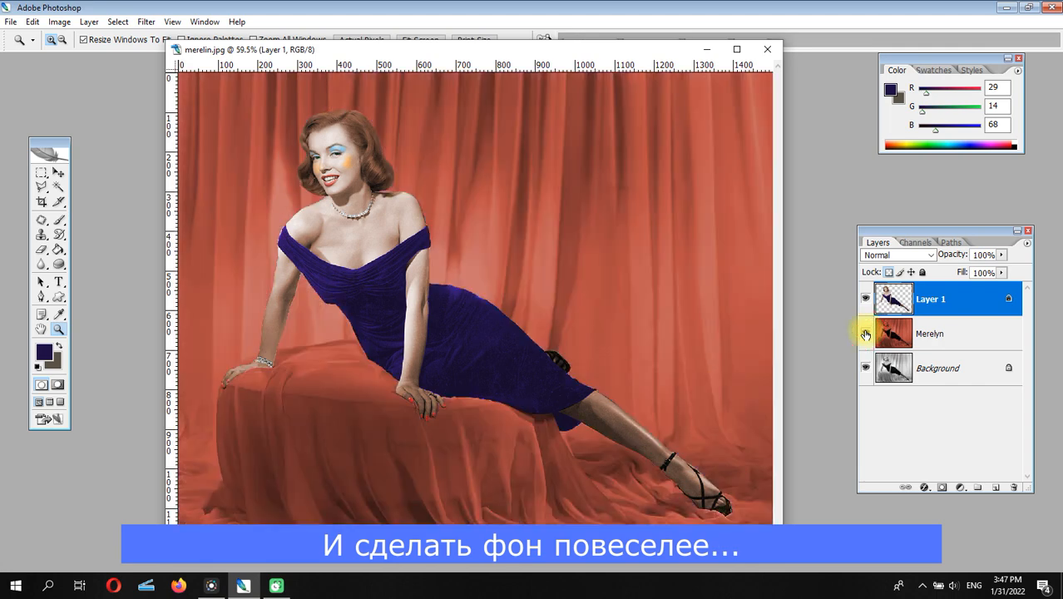
left_click(864, 299)
left_click(865, 298)
Step: Duplicate the Merelyn layer as "Merelyn copy"
left_click(918, 333)
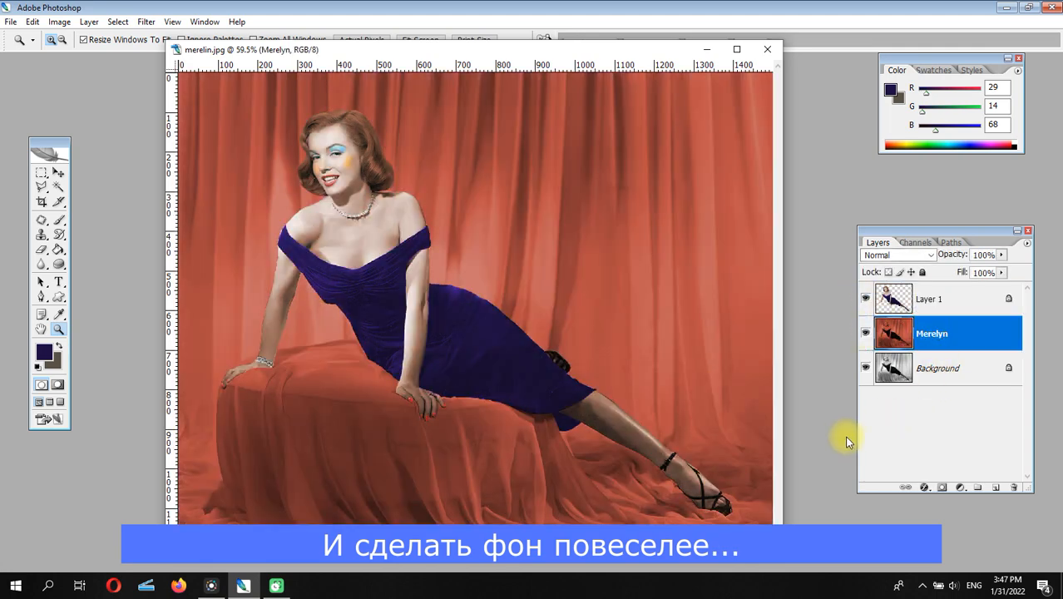
left_click(50, 185)
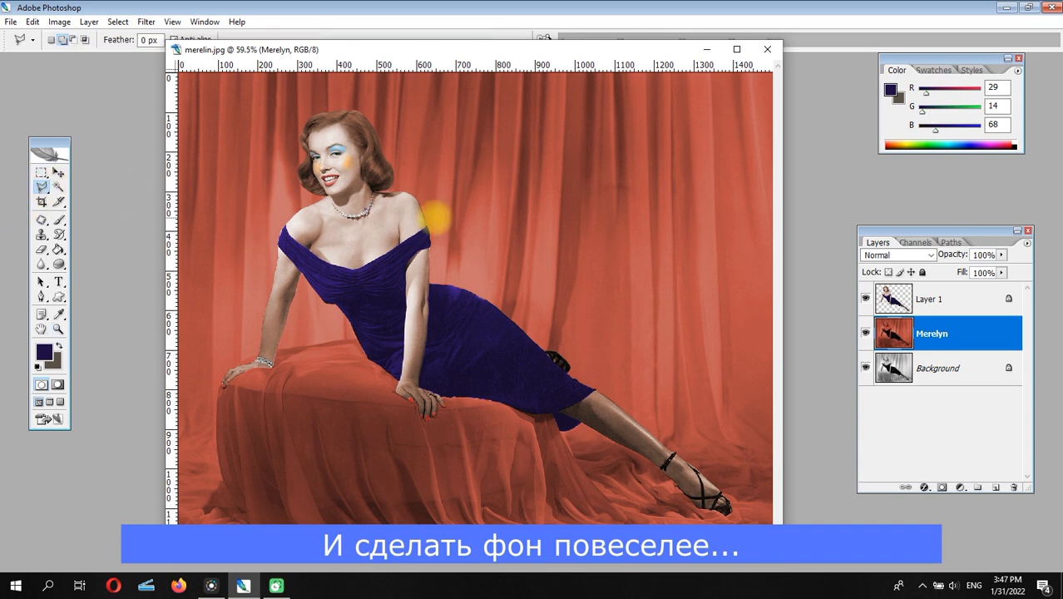
left_click(1028, 244)
left_click(984, 286)
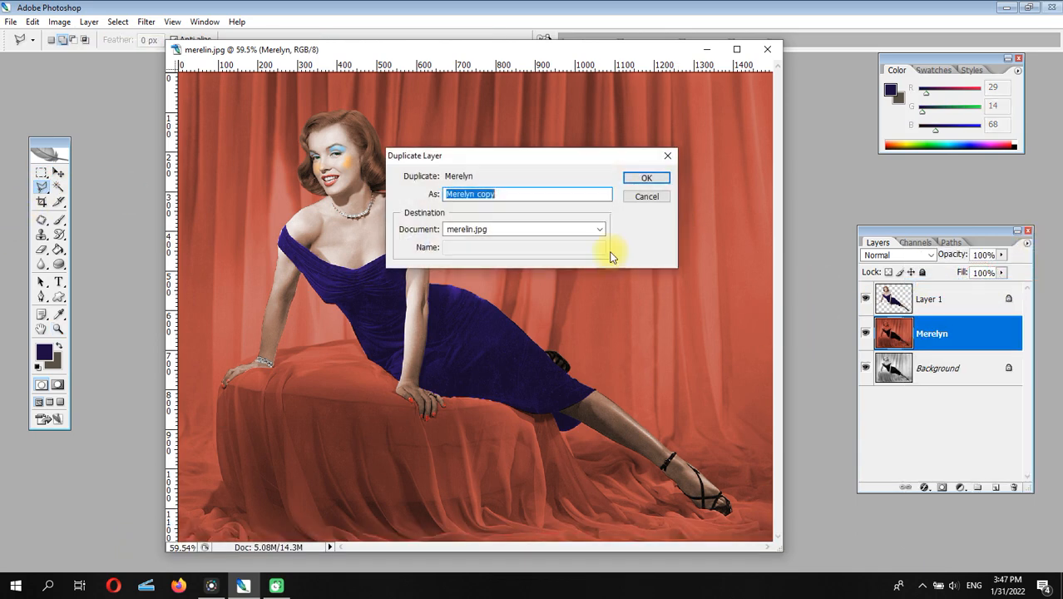
left_click(647, 179)
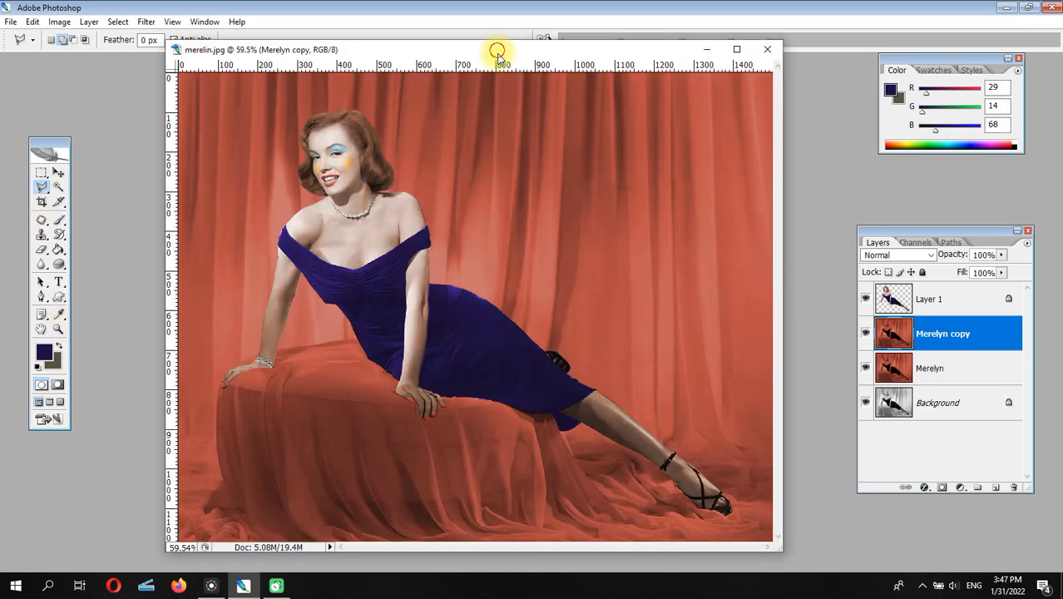
Step: On Merelyn copy, lasso three background areas: the upper-right curtain, the curtain behind the hip and the drape below the hand
left_click_drag(496, 50, 496, 81)
left_click(705, 43)
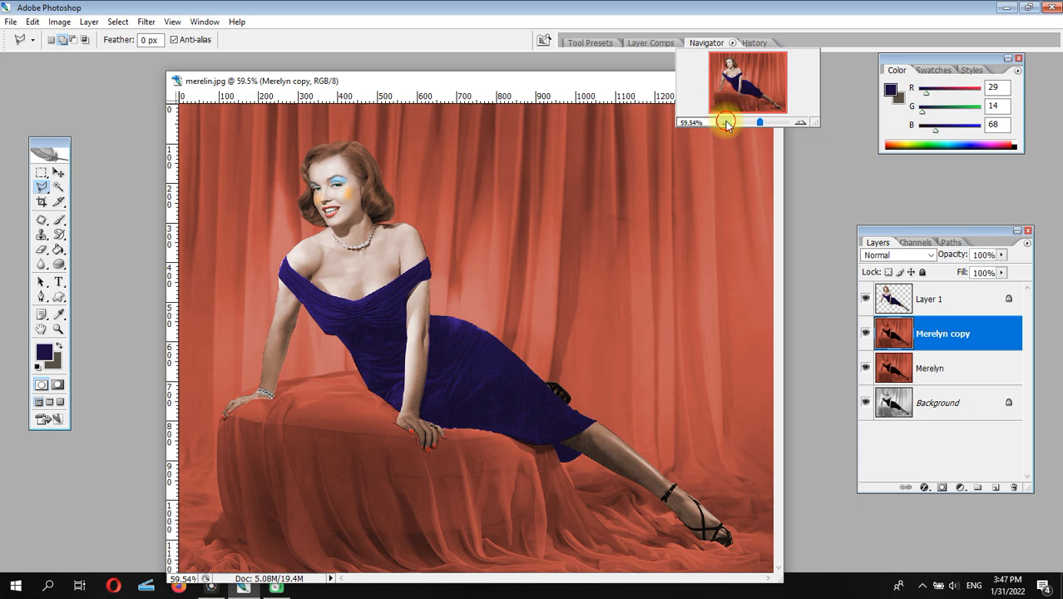
left_click(726, 123)
left_click(804, 312)
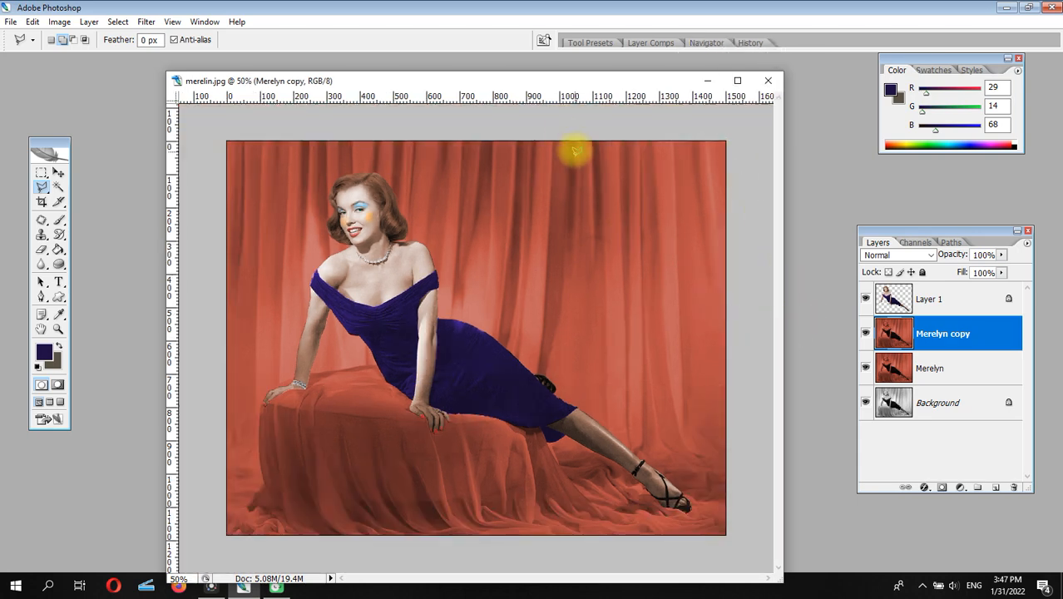
left_click_drag(42, 186, 83, 185)
mouse_move(568, 142)
left_mouse_down()
mouse_move(674, 357)
mouse_move(605, 119)
left_mouse_up()
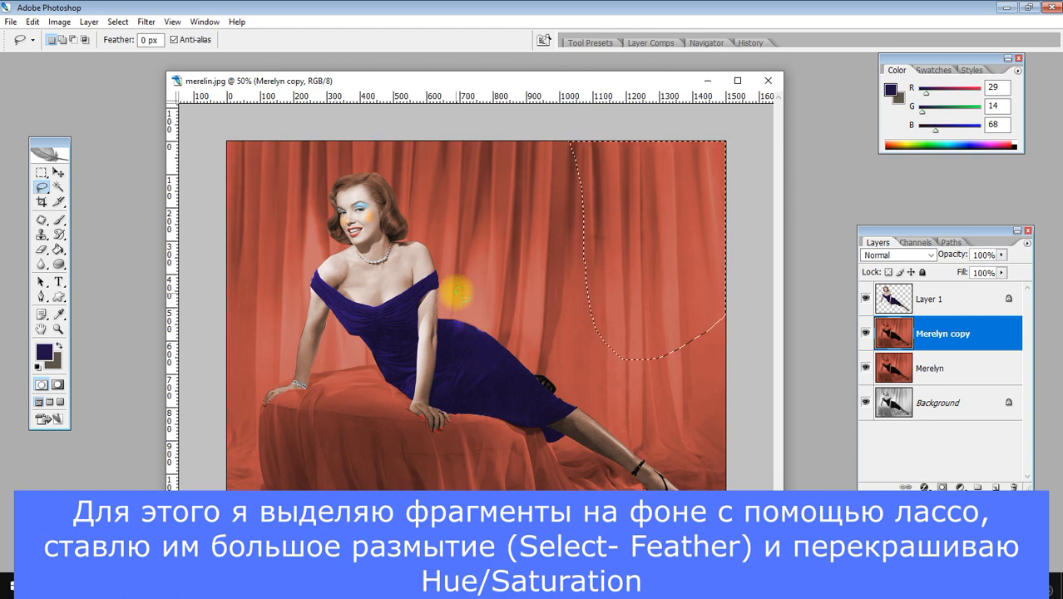
key("shift")
mouse_move(462, 293)
left_mouse_down()
mouse_move(493, 235)
mouse_move(498, 380)
mouse_move(398, 320)
mouse_move(420, 303)
left_mouse_up()
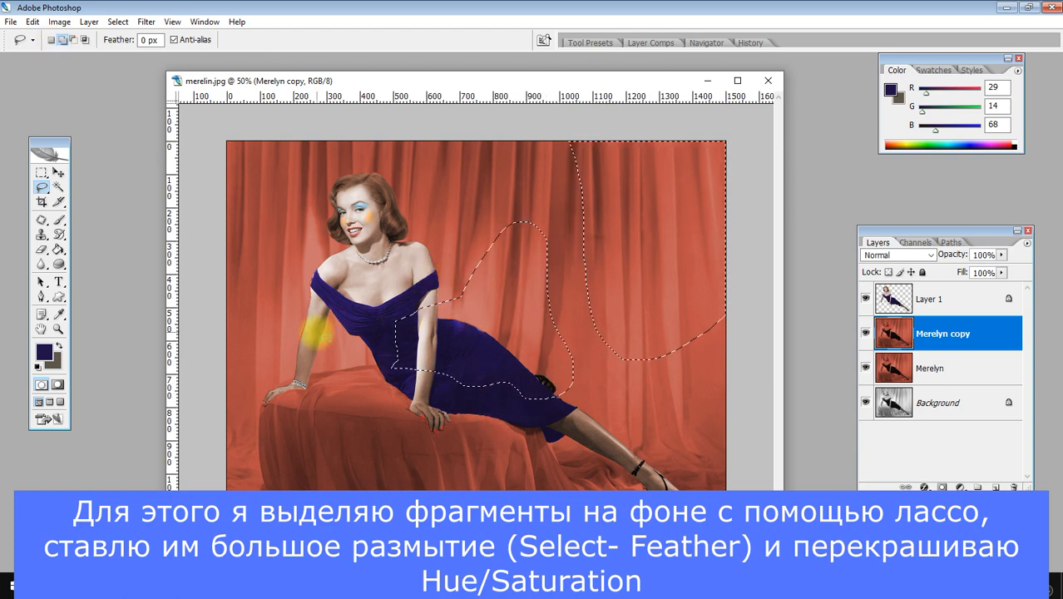
mouse_move(499, 487)
left_mouse_down()
mouse_move(498, 451)
mouse_move(621, 512)
mouse_move(509, 488)
left_mouse_up()
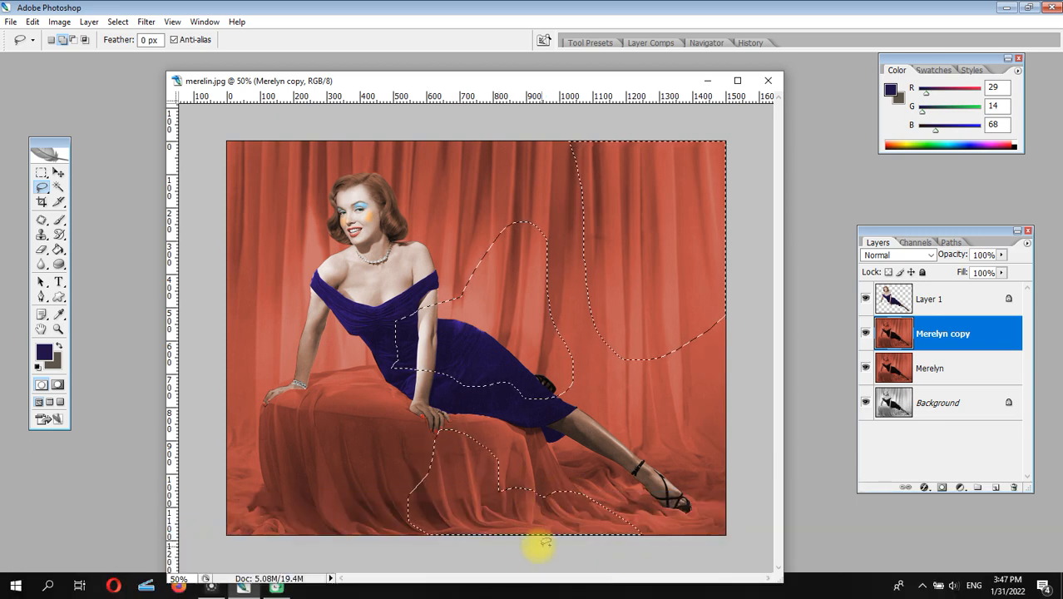
Step: Feather the selection of the three background areas strongly and check it as a quick mask
left_click(117, 22)
left_click(57, 385)
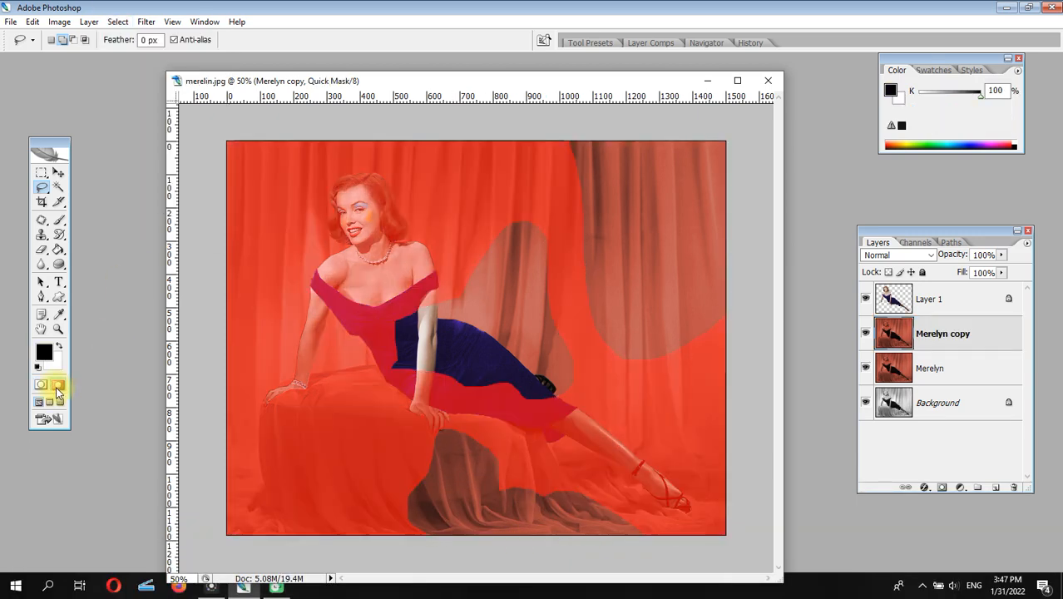
left_click(41, 386)
left_click(117, 21)
left_click(138, 125)
left_click(600, 198)
left_click(57, 385)
left_click(41, 386)
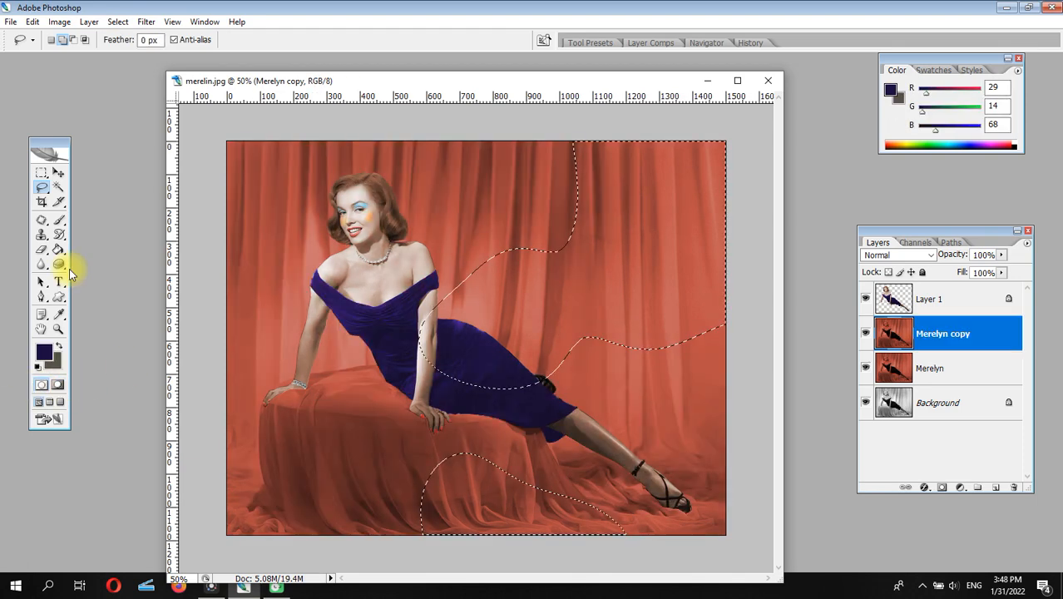
Step: Colorize the feathered background areas yellow with Hue/Saturation at hue about 40 and saturation 25, slightly raise the lightness, and deselect
left_click(59, 21)
mouse_move(79, 50)
left_click(214, 143)
mouse_move(267, 67)
left_mouse_down()
mouse_move(204, 30)
mouse_move(263, 46)
left_mouse_up()
left_click_drag(216, 177, 233, 178)
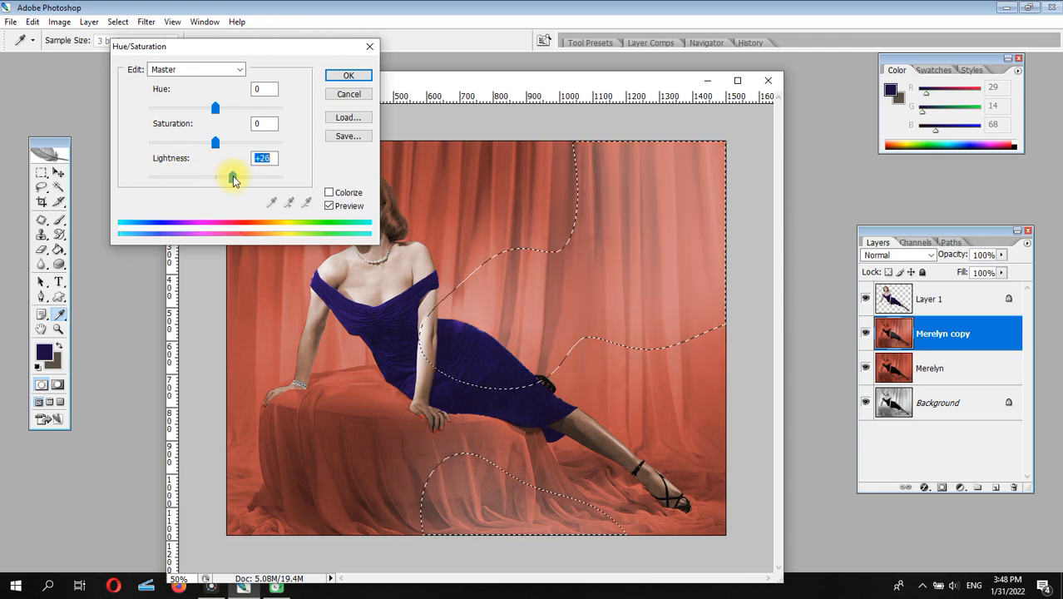
left_click(329, 192)
left_click_drag(240, 107, 164, 102)
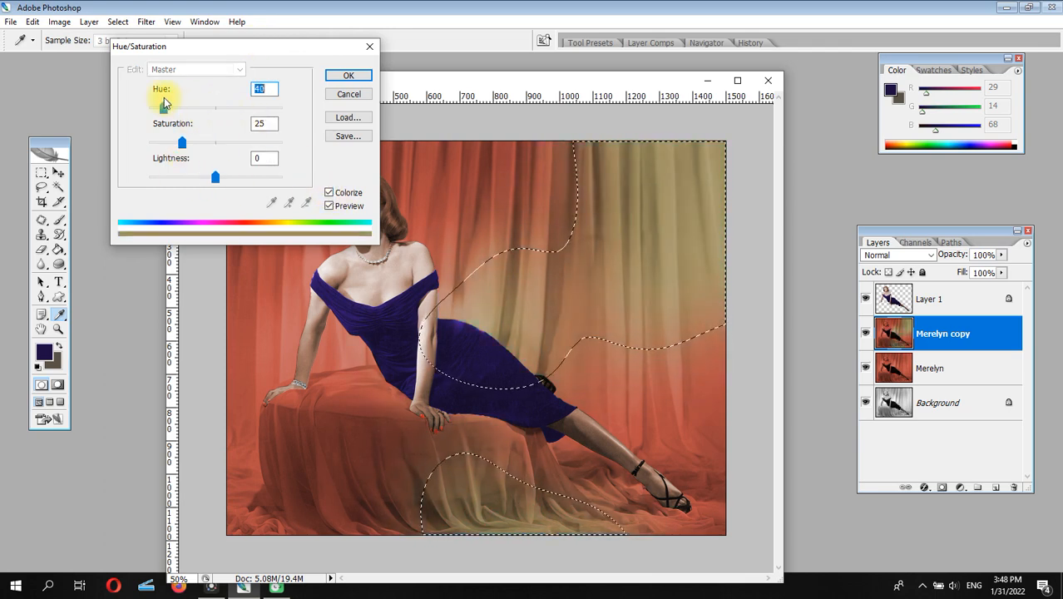
left_click_drag(216, 177, 220, 178)
left_click_drag(162, 114, 163, 109)
left_click(348, 75)
left_click(118, 21)
left_click(126, 47)
Step: Lasso the upper-left curtain and the lower-left drape, feather the selection and check it as a quick mask
mouse_move(349, 129)
left_mouse_down()
mouse_move(303, 290)
mouse_move(224, 108)
left_mouse_up()
mouse_move(209, 392)
left_mouse_down()
mouse_move(426, 541)
mouse_move(208, 273)
left_mouse_up()
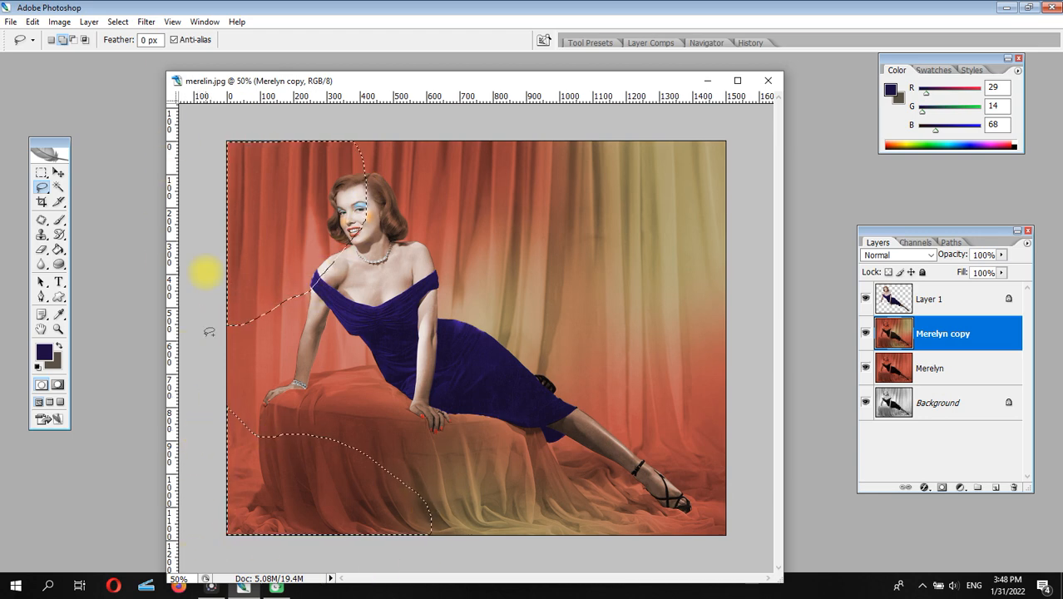
left_click(58, 384)
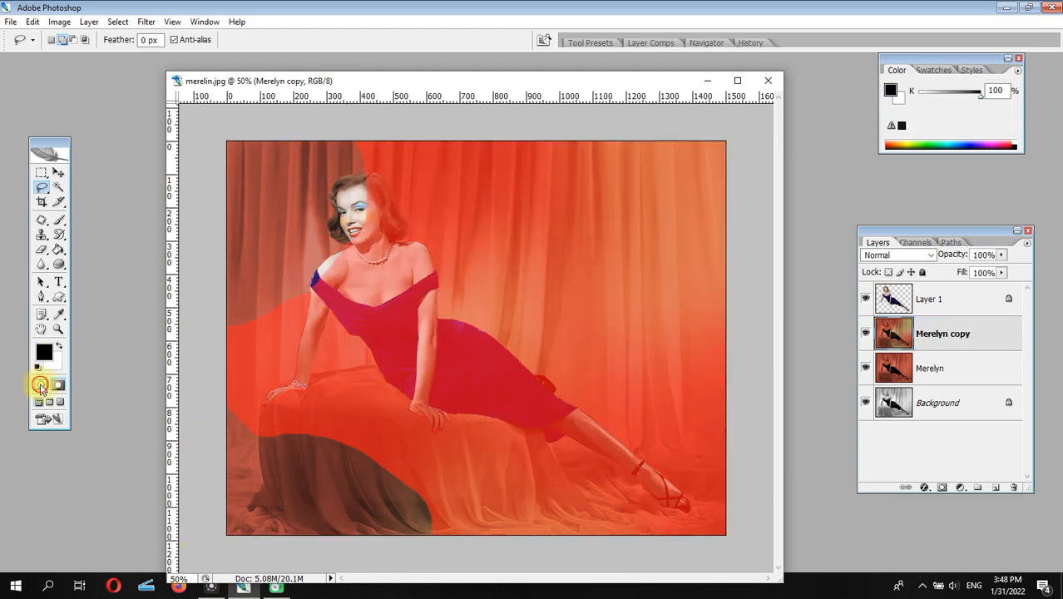
left_click(41, 384)
left_click(117, 22)
left_click(125, 150)
left_click(591, 198)
left_click(57, 384)
left_click(41, 384)
Step: Colorize the selected left background areas yellowish green with Hue/Saturation at saturation 30, and deselect
left_click(33, 22)
mouse_move(59, 21)
mouse_move(83, 53)
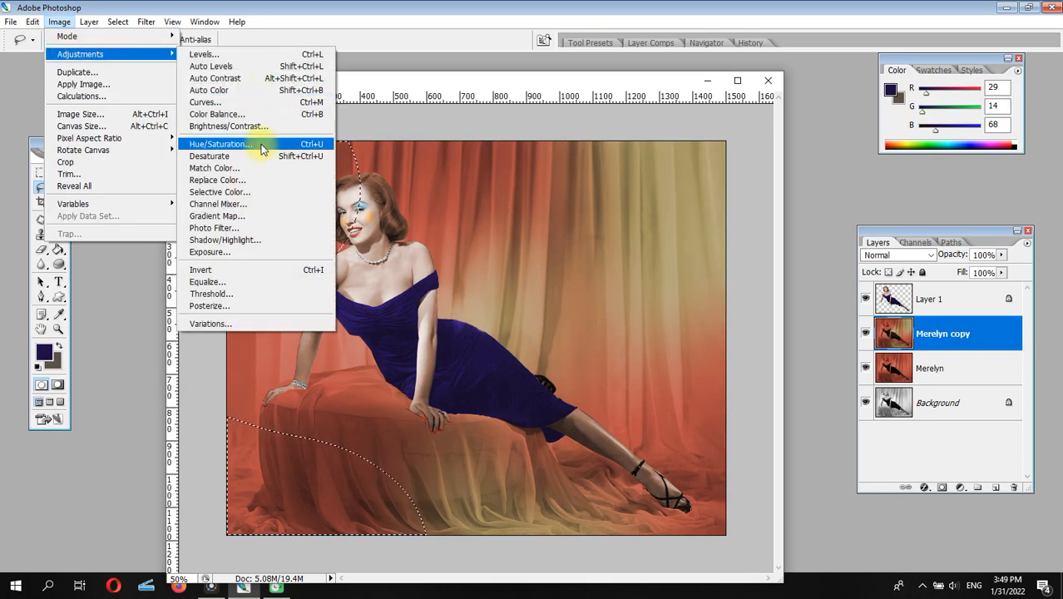
left_click(282, 142)
left_click_drag(256, 42, 662, 92)
left_click(731, 234)
left_click_drag(628, 150, 562, 150)
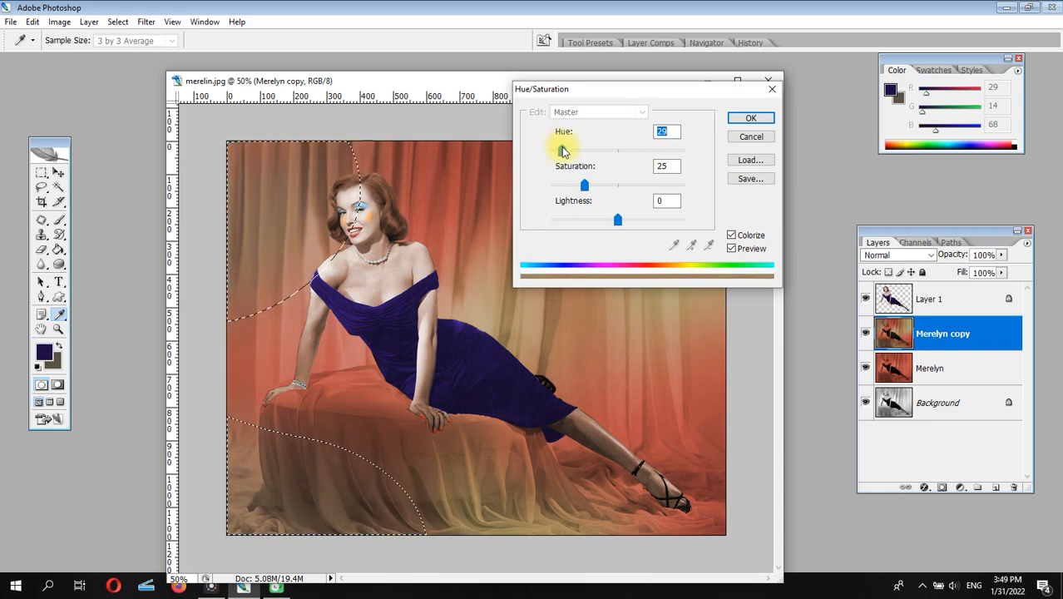
left_click_drag(584, 185, 591, 188)
left_click_drag(562, 151, 606, 153)
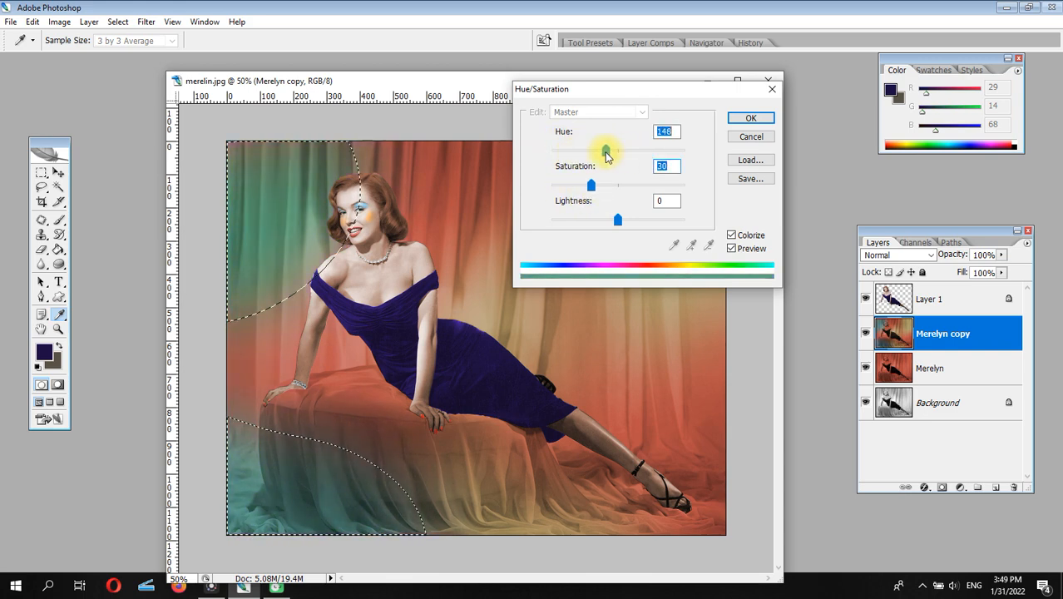
left_click(748, 117)
key("l")
left_click(117, 21)
left_click(137, 46)
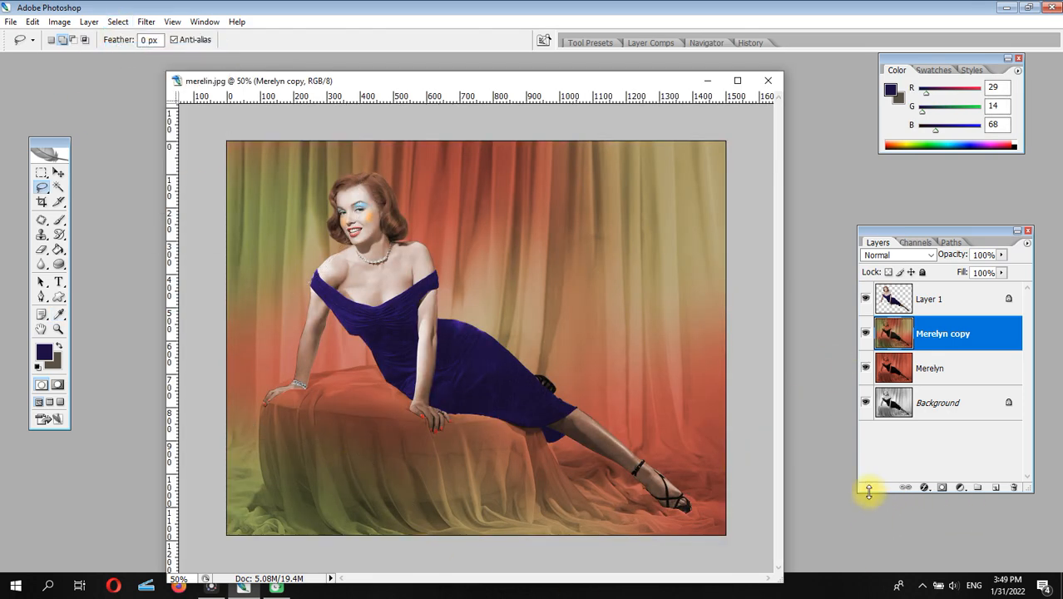
Step: Toggle the visibility of Merelyn copy and Layer 1 off and on to compare the multicolored background and the figure
left_click(866, 333)
left_click(866, 333)
left_click(973, 301)
left_click(865, 299)
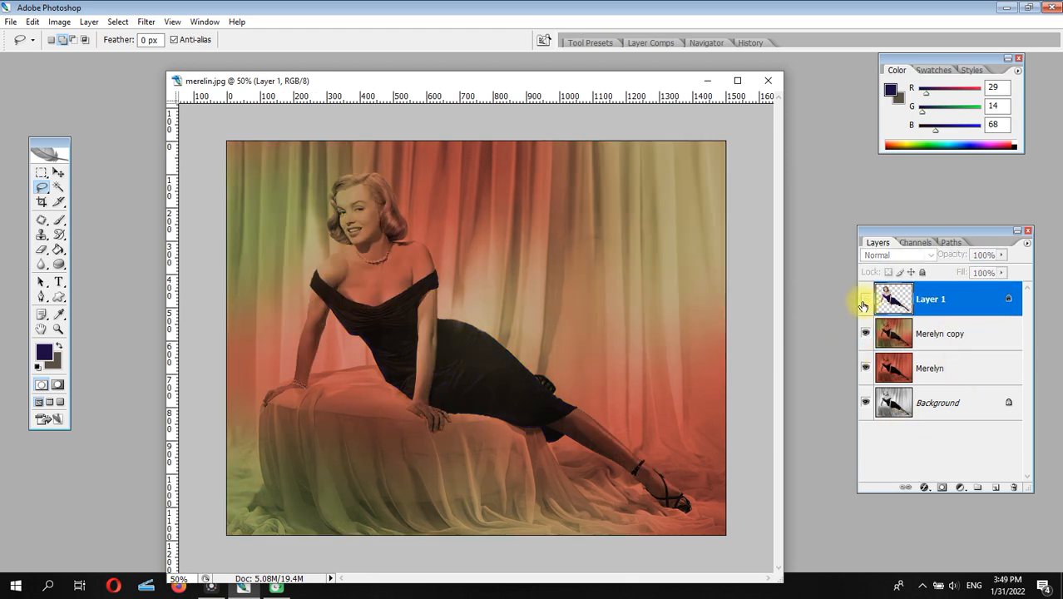
left_click(865, 299)
left_click(866, 298)
left_click(866, 297)
Step: Merge Layer 1, Merelyn copy and Merelyn into one layer, and compare it with the black-and-white Background
left_click(936, 372, "shift")
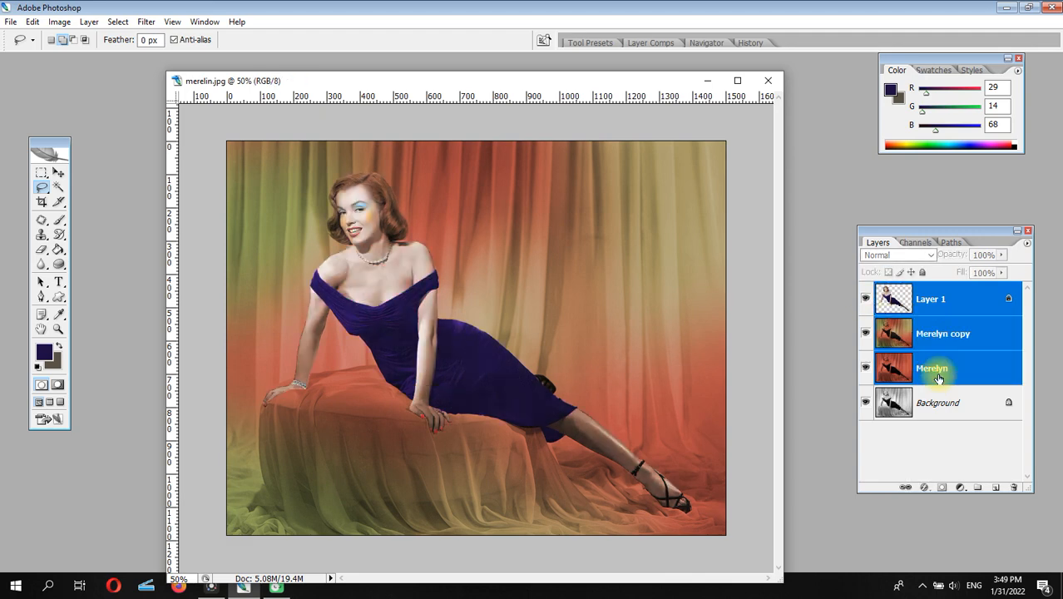
left_click(1030, 244)
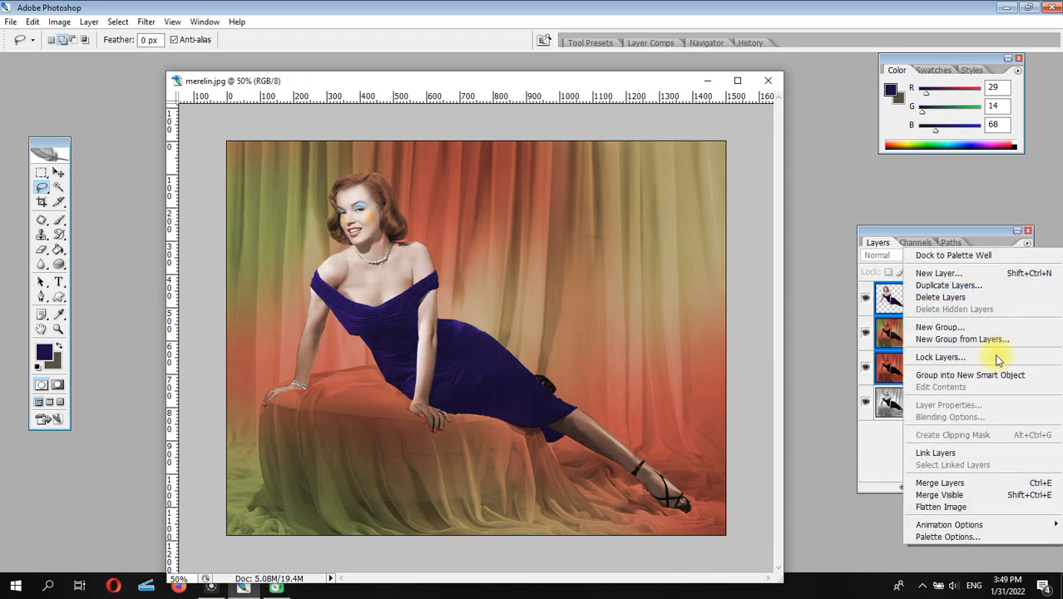
left_click(949, 485)
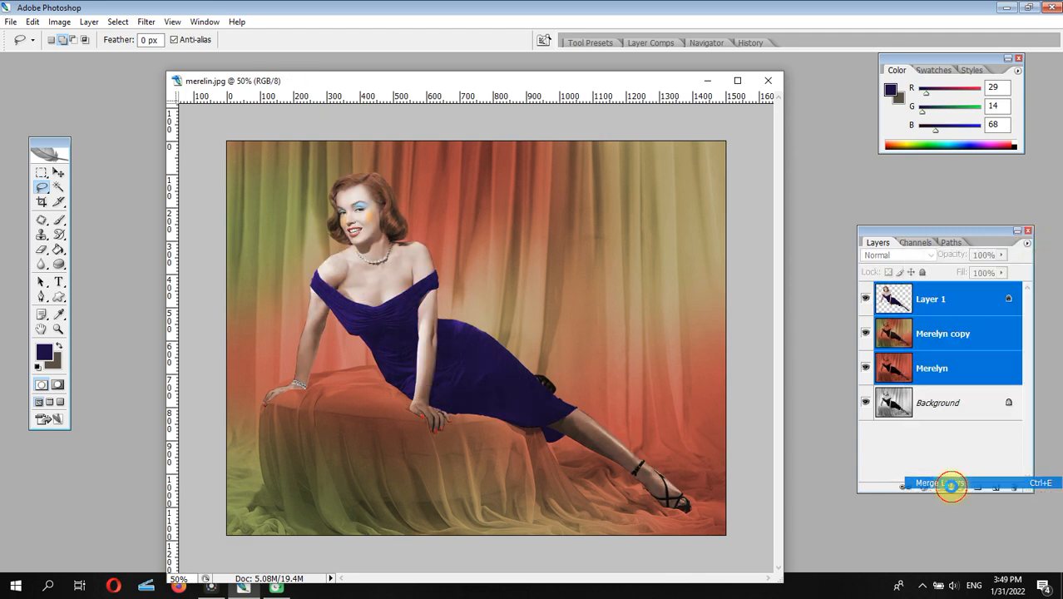
left_click(865, 298)
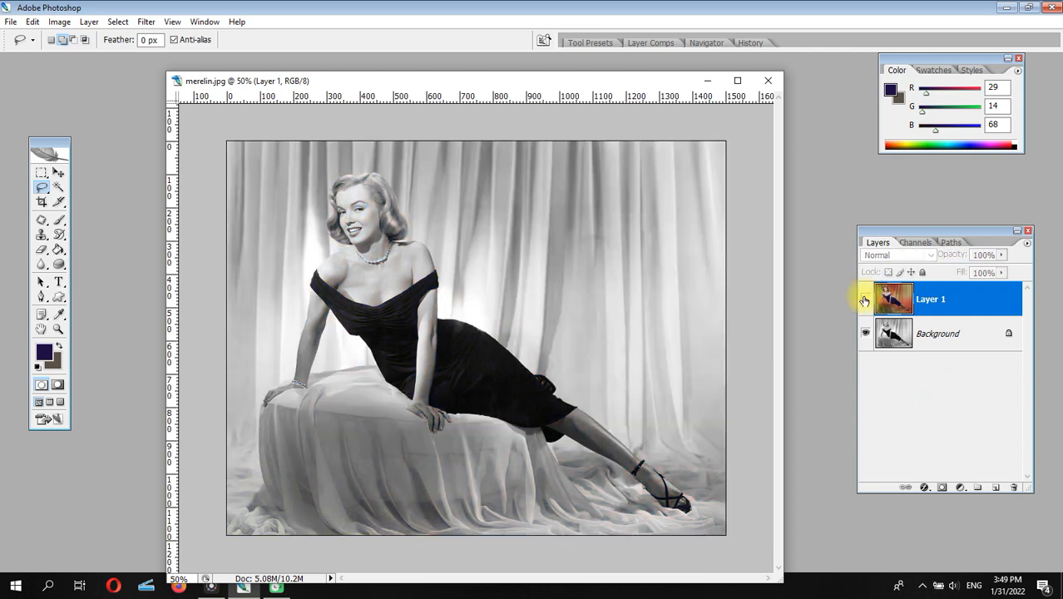
left_click(865, 299)
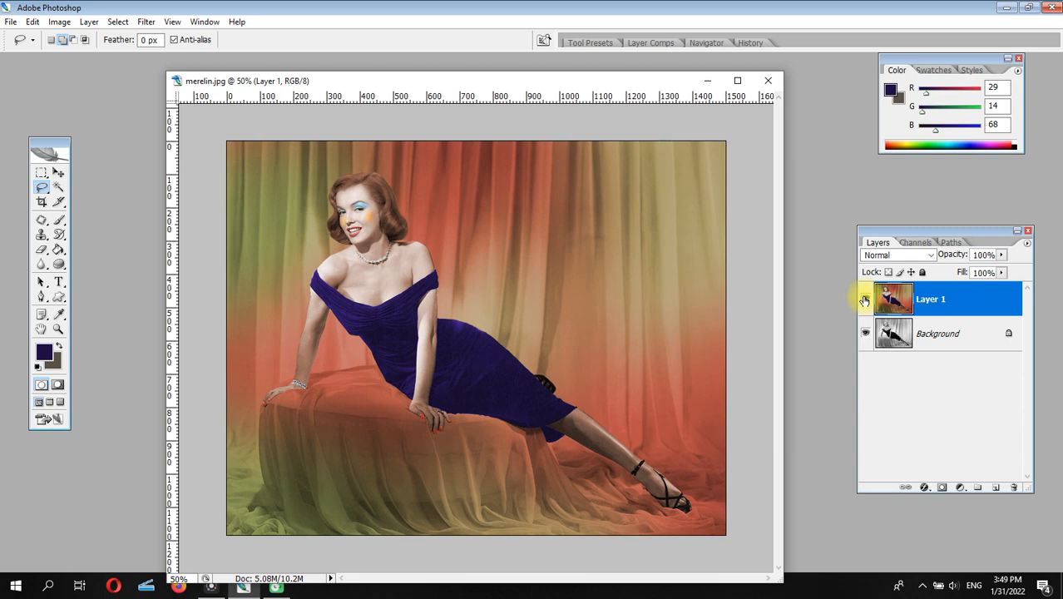